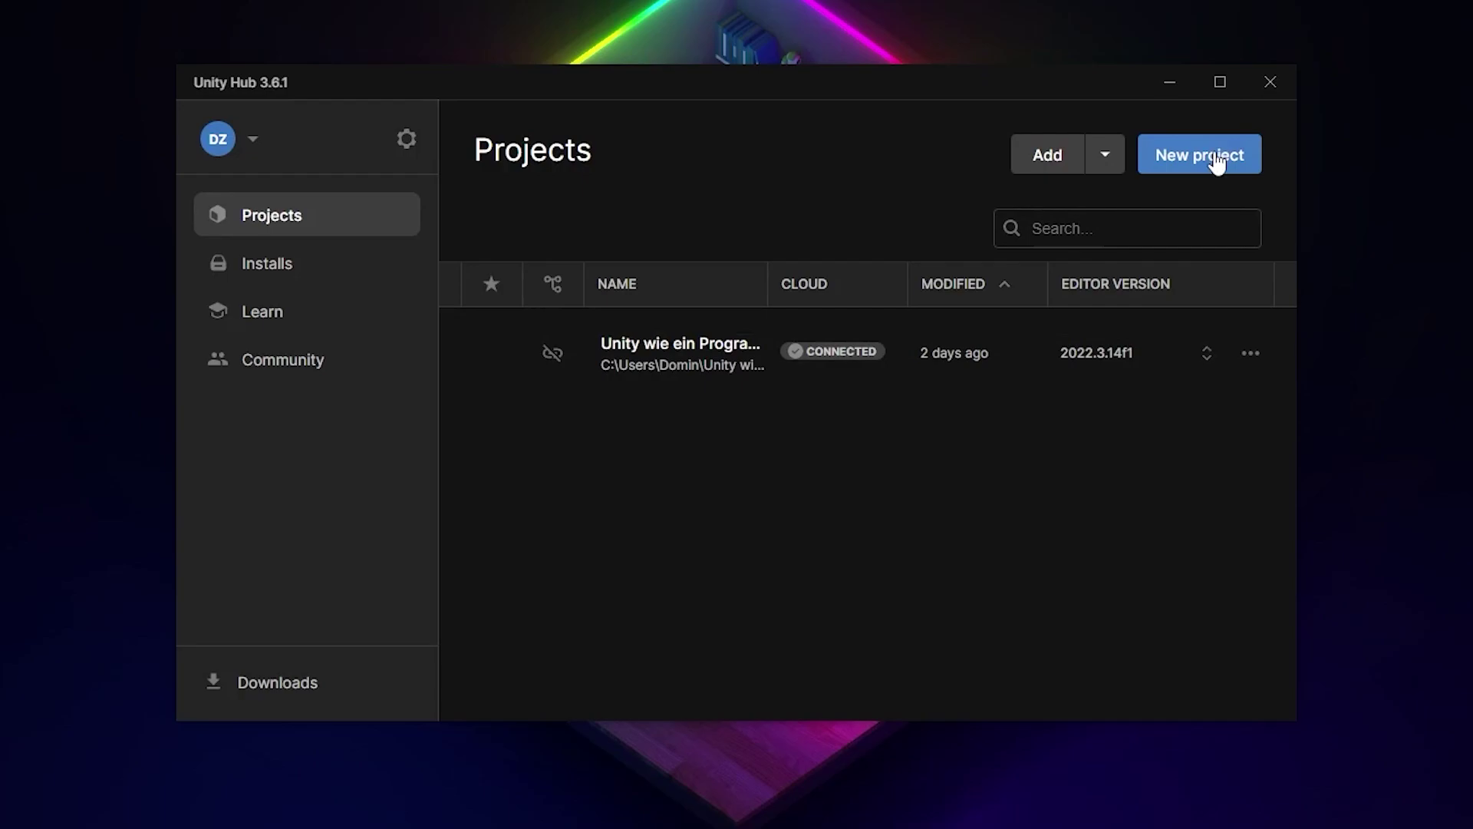
- Create a new 3D project named 'Open World' in Unity Hub
click(1218, 157)
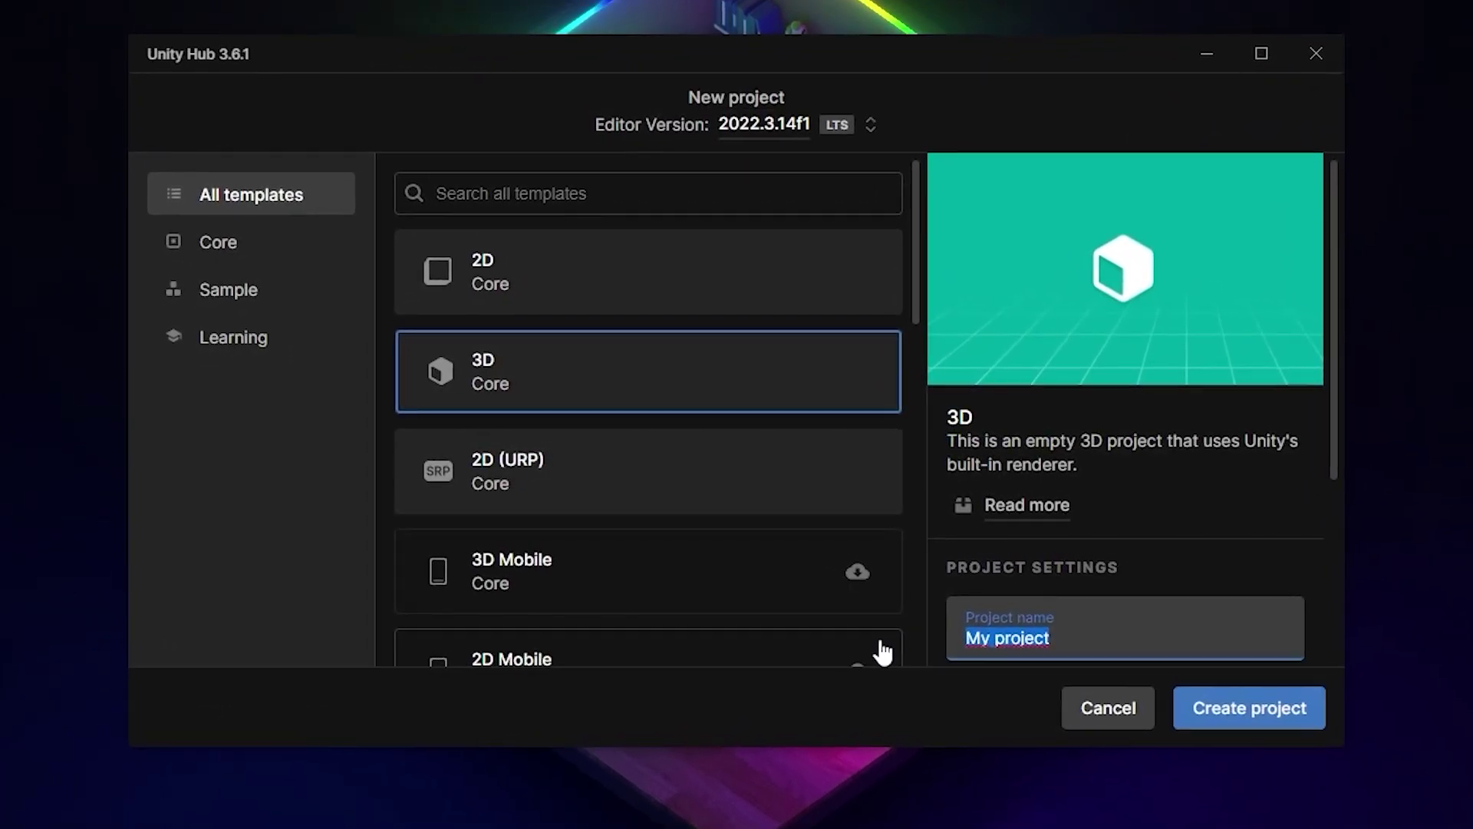
key(BackSpace)
text(Open World)
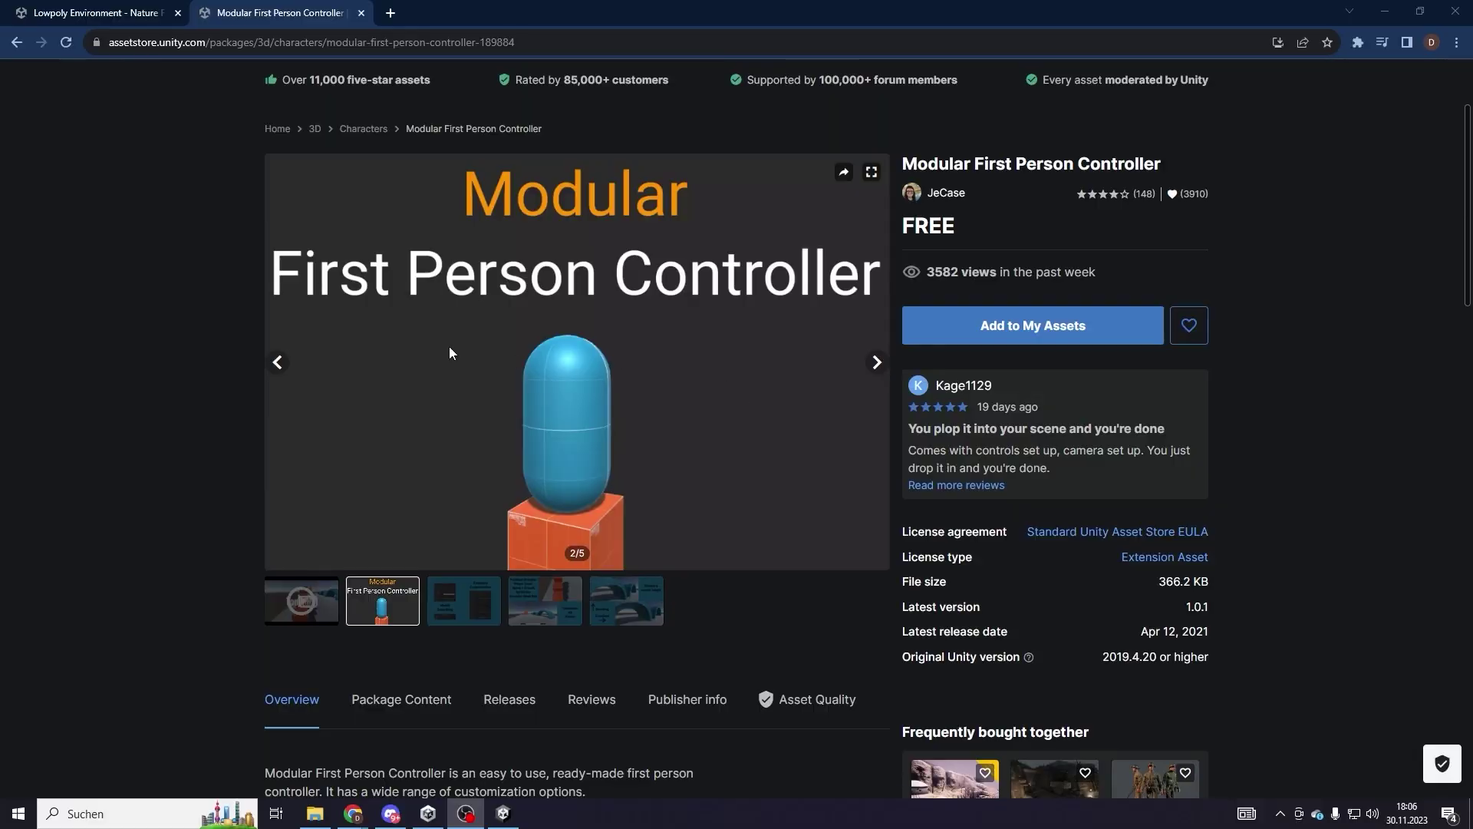
- Add the free Modular First Person Controller to My Assets and import all its files into Unity
click(92, 13)
key(ctrl+Tab)
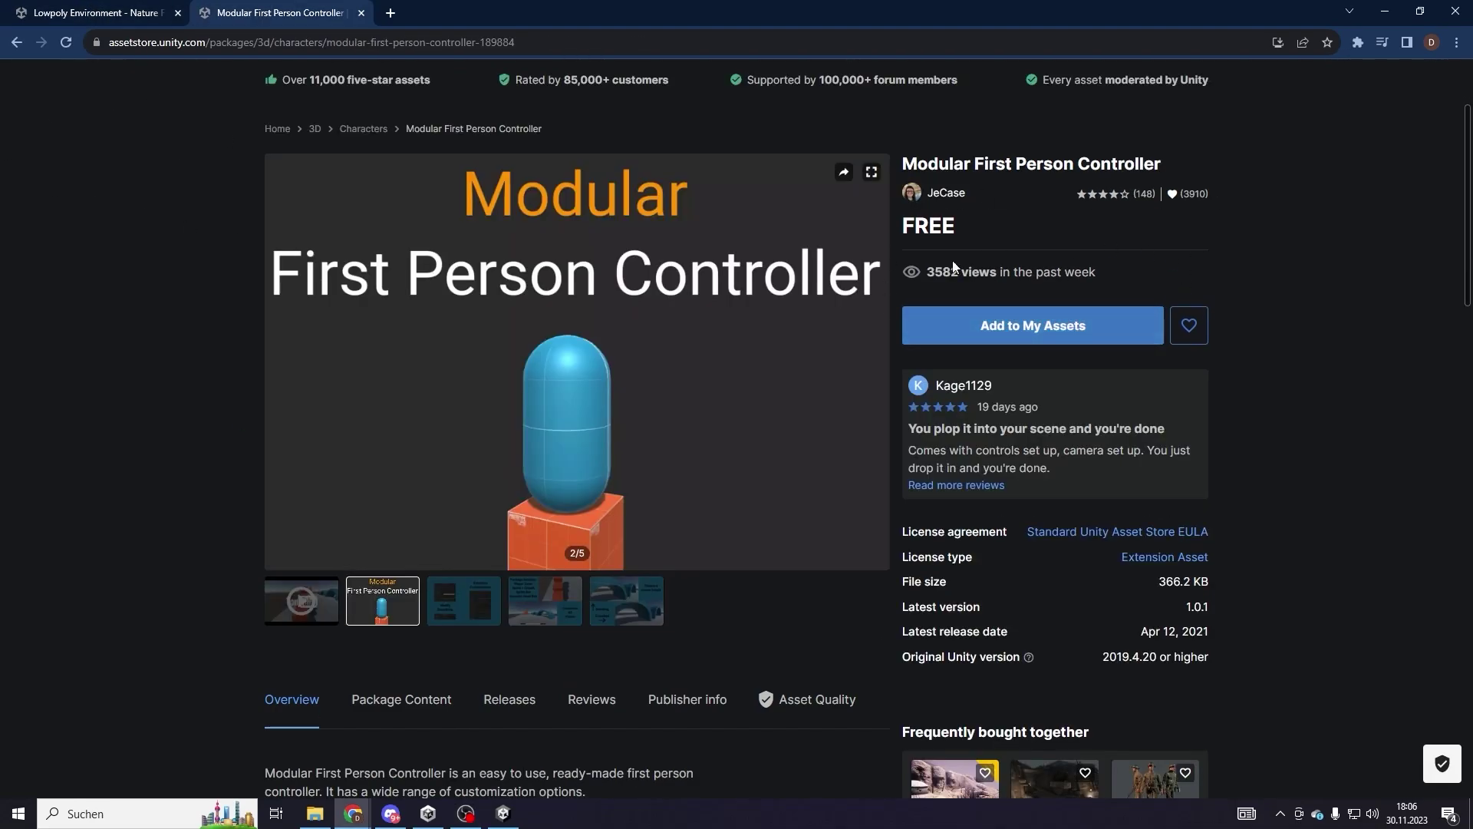
click(1057, 321)
key(Return)
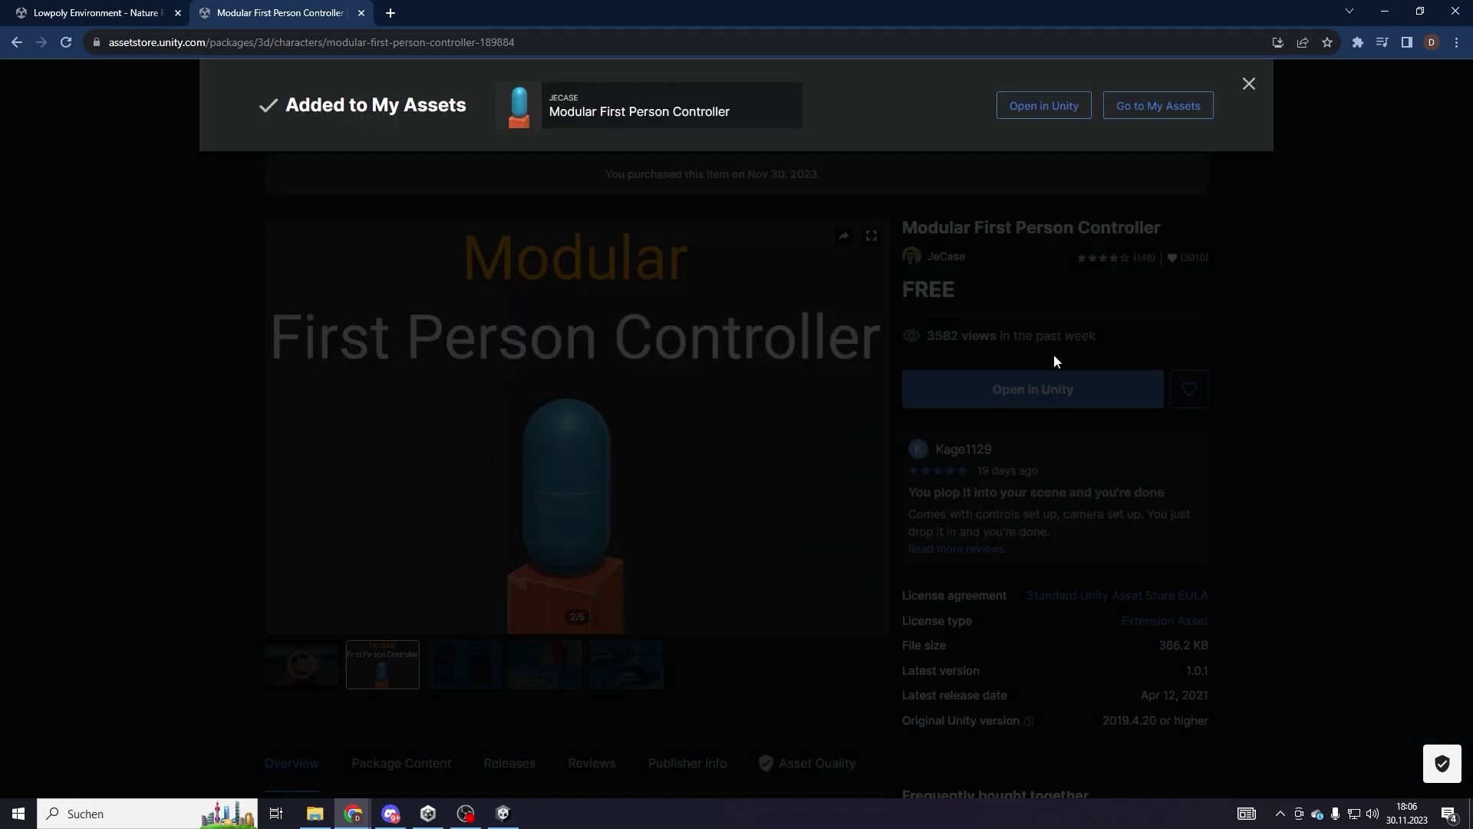
click(1062, 105)
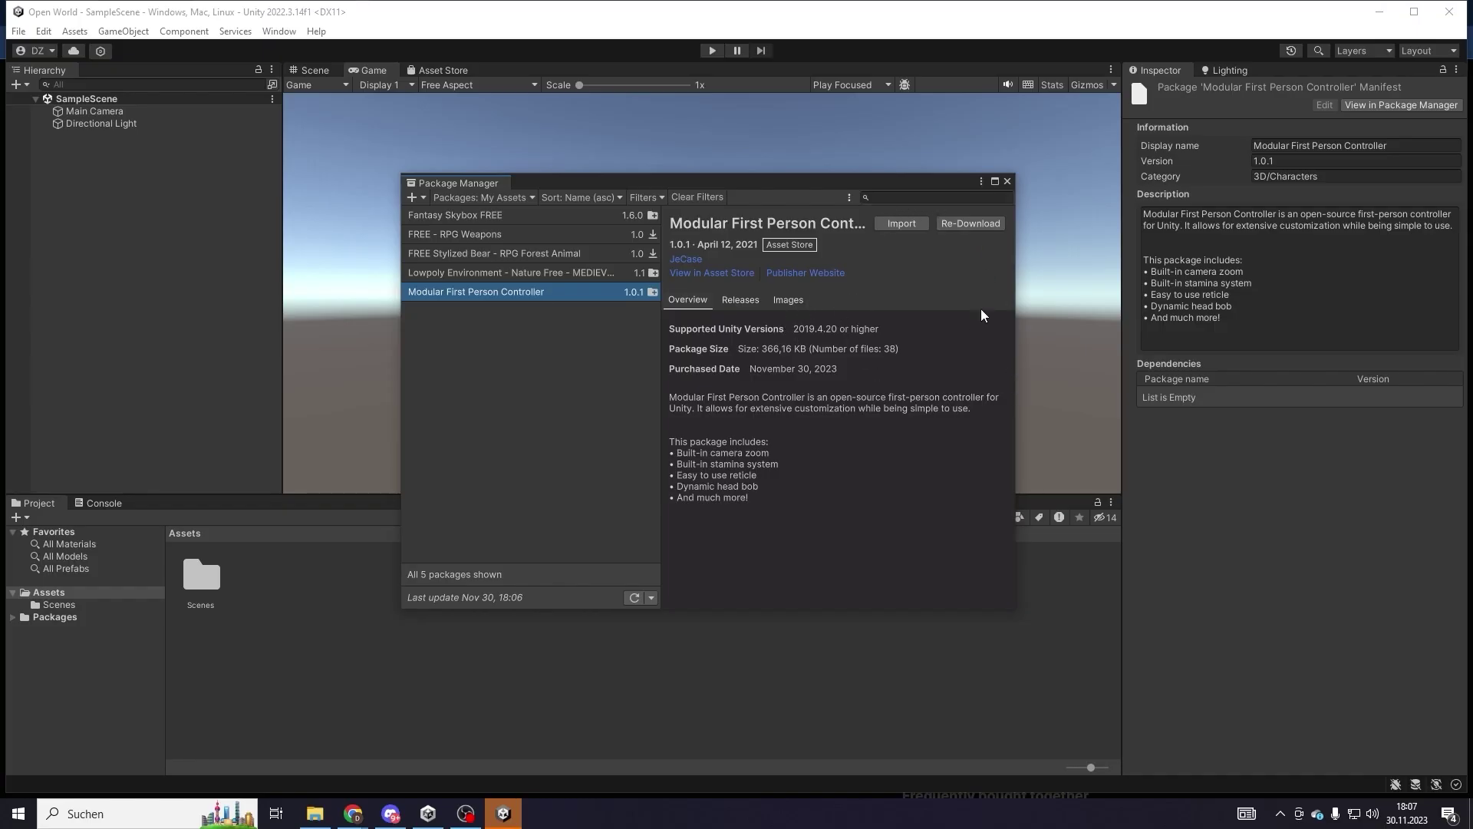
click(909, 223)
click(1094, 779)
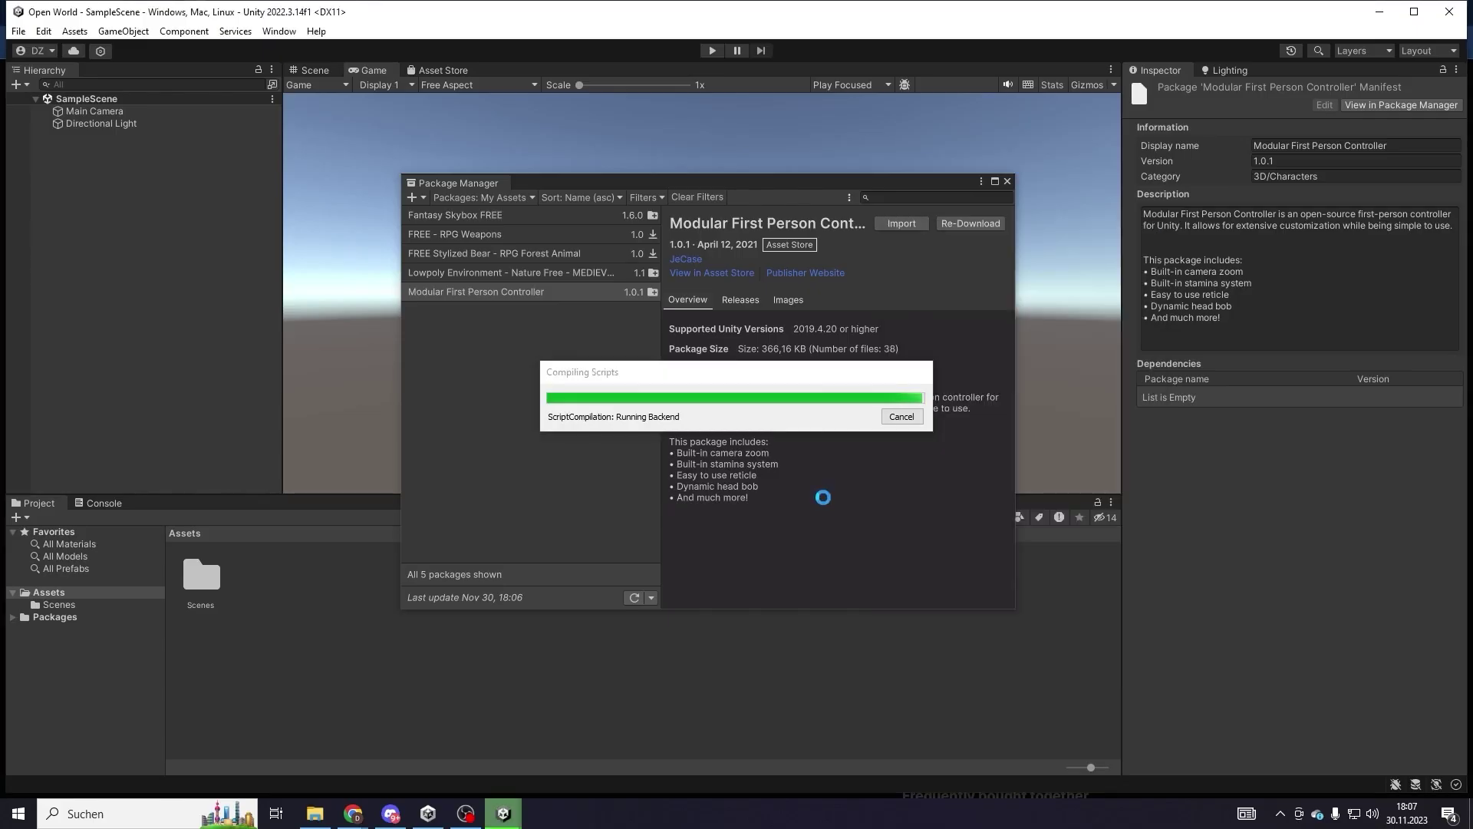
- Close the Package Manager and add a 3D Object > Terrain from the Hierarchy menu
click(1007, 182)
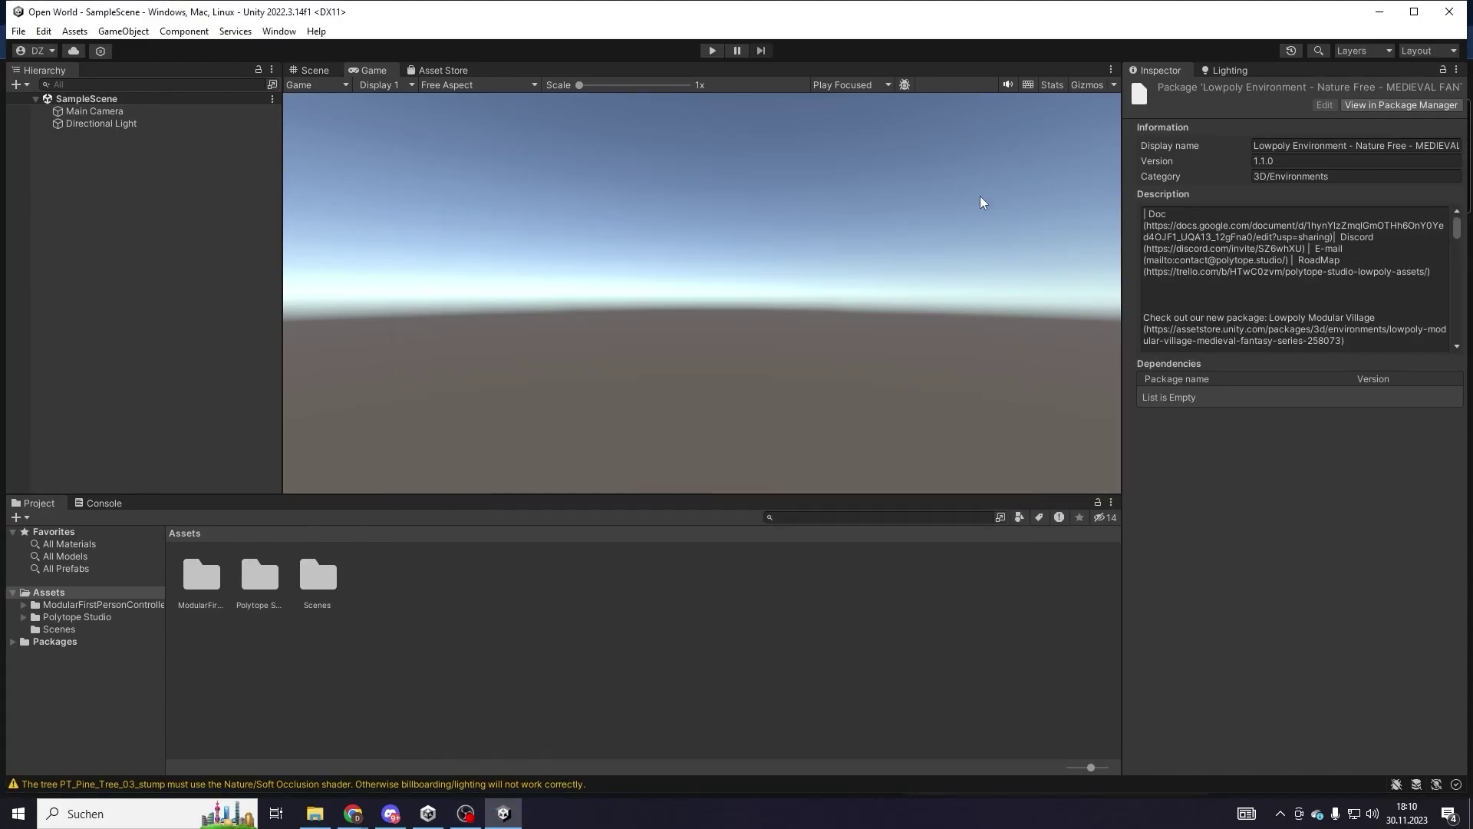
right_click(115, 159)
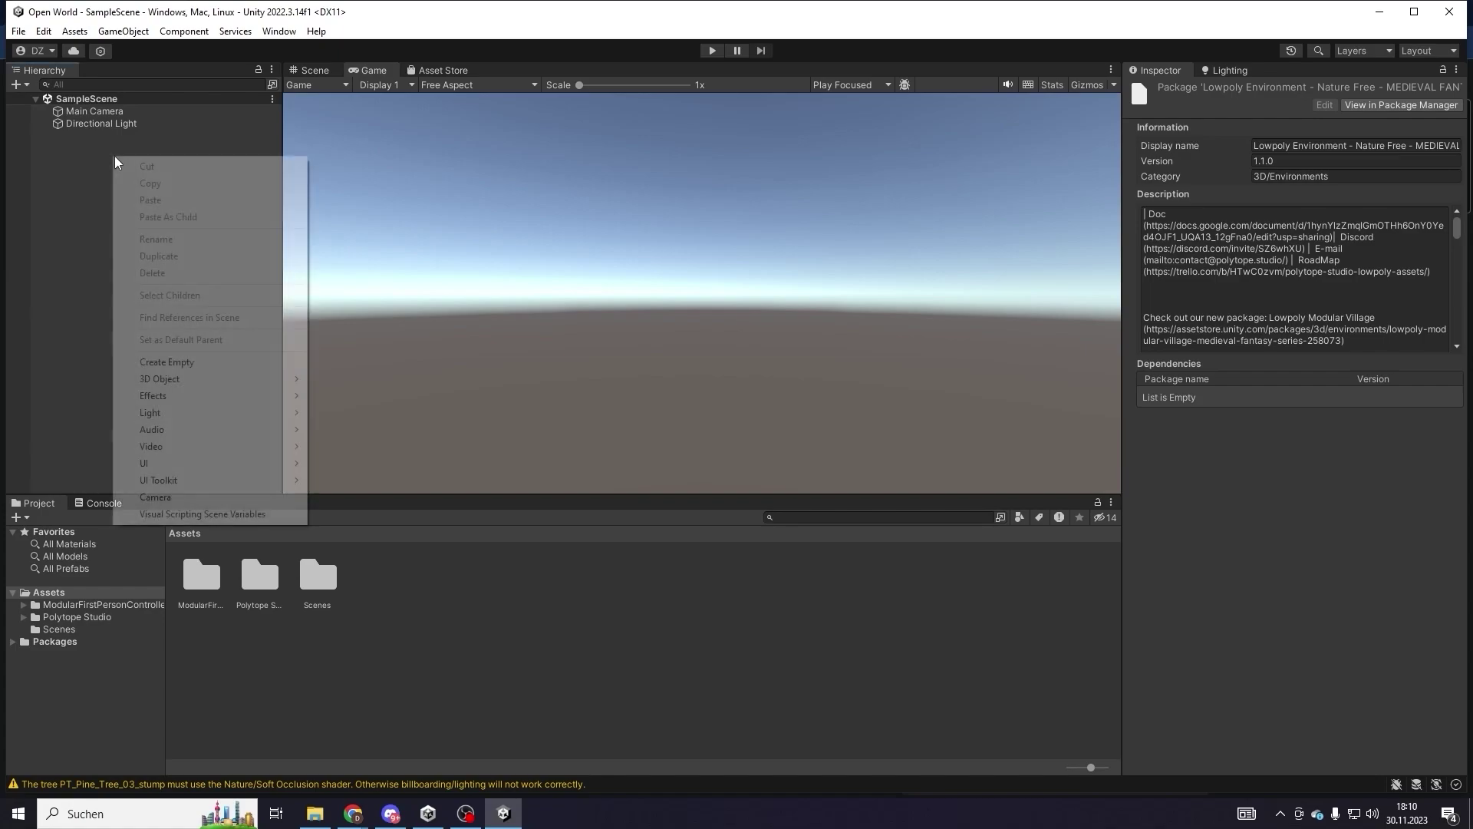
mouse_move(191, 379)
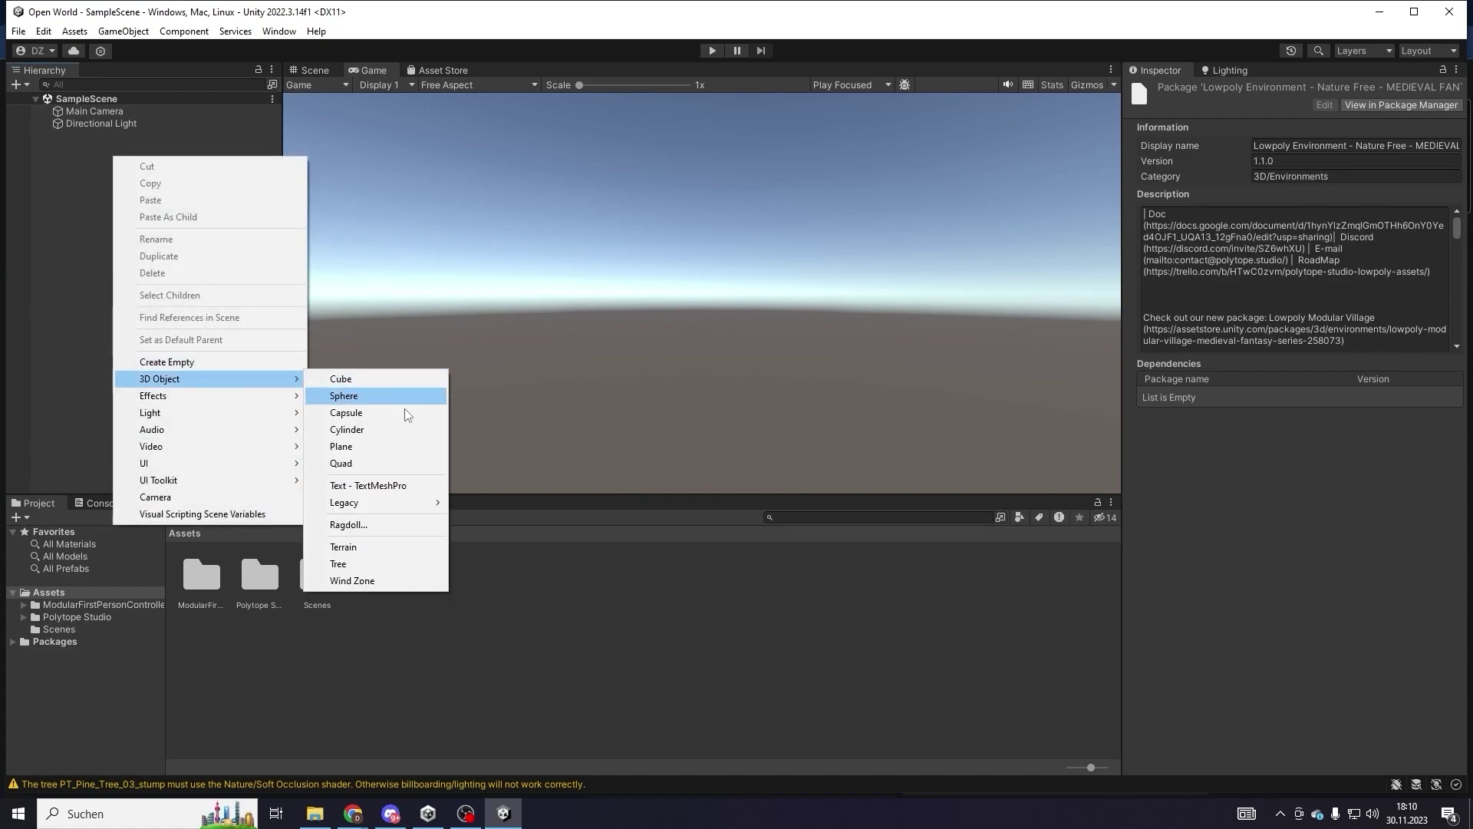
click(344, 548)
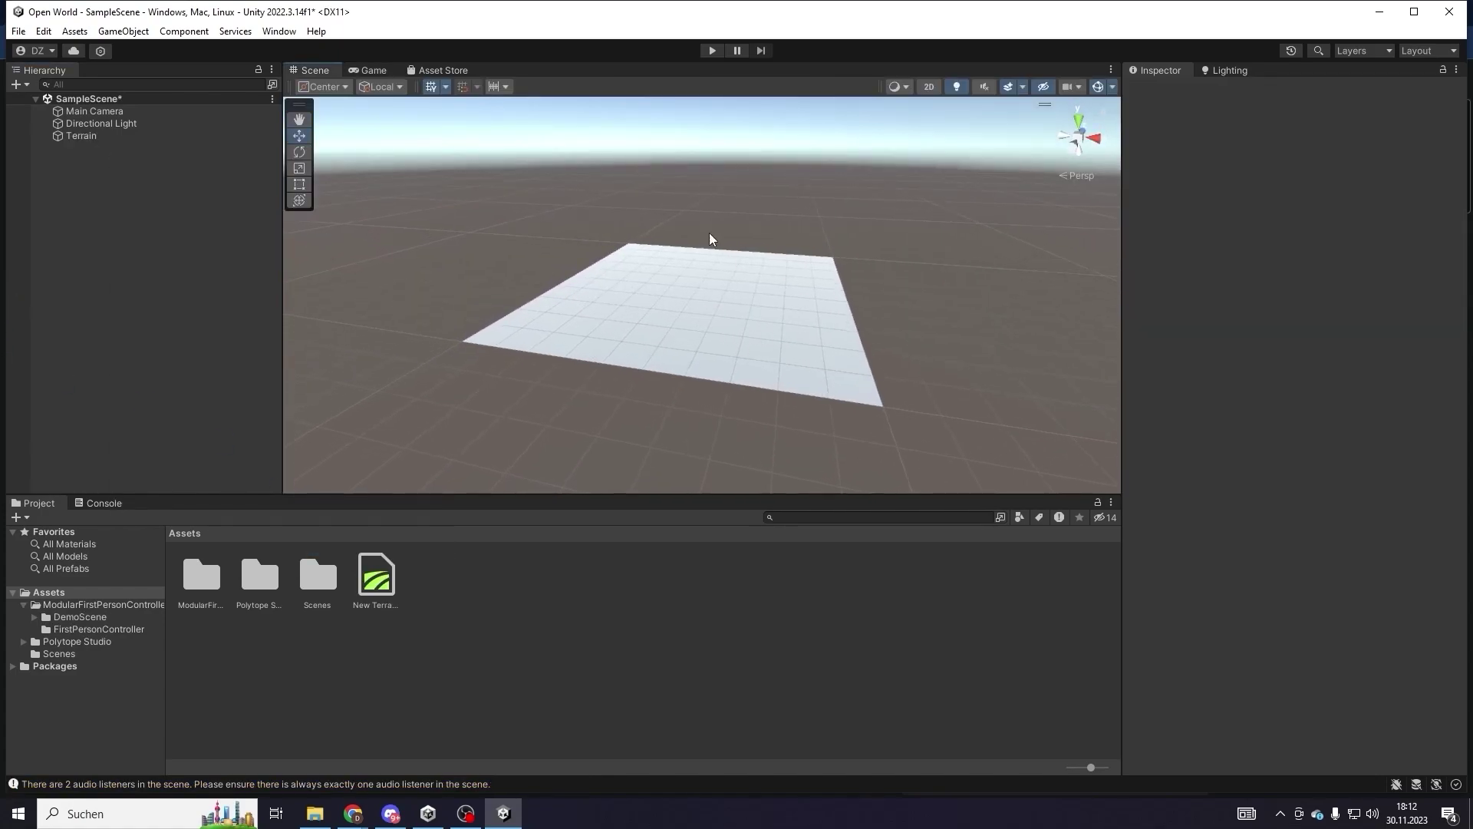
- Delete the Main Camera and drag the FirstPersonController prefab into the Hierarchy
click(112, 117)
key(Delete)
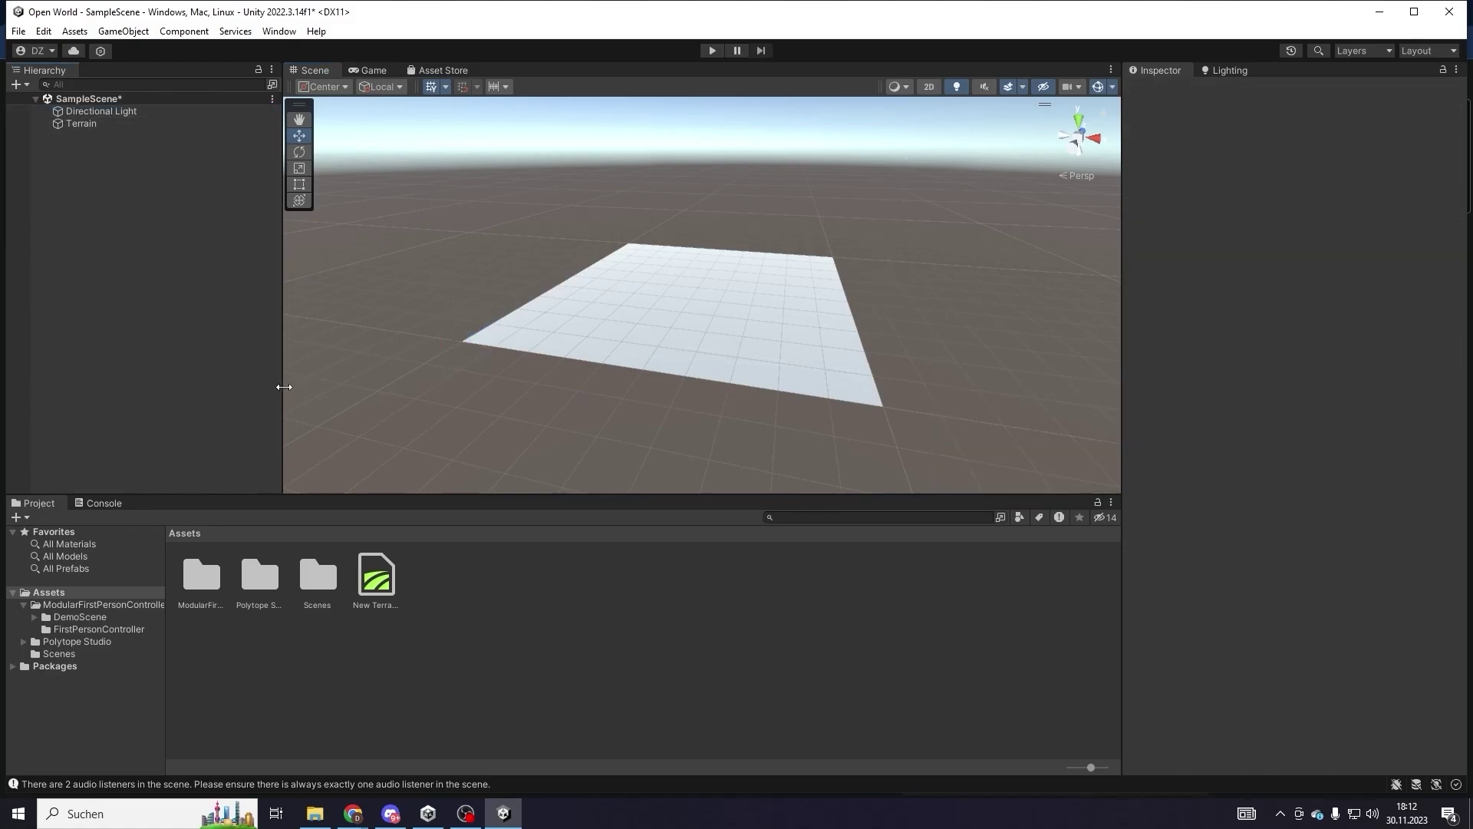
double_click(199, 583)
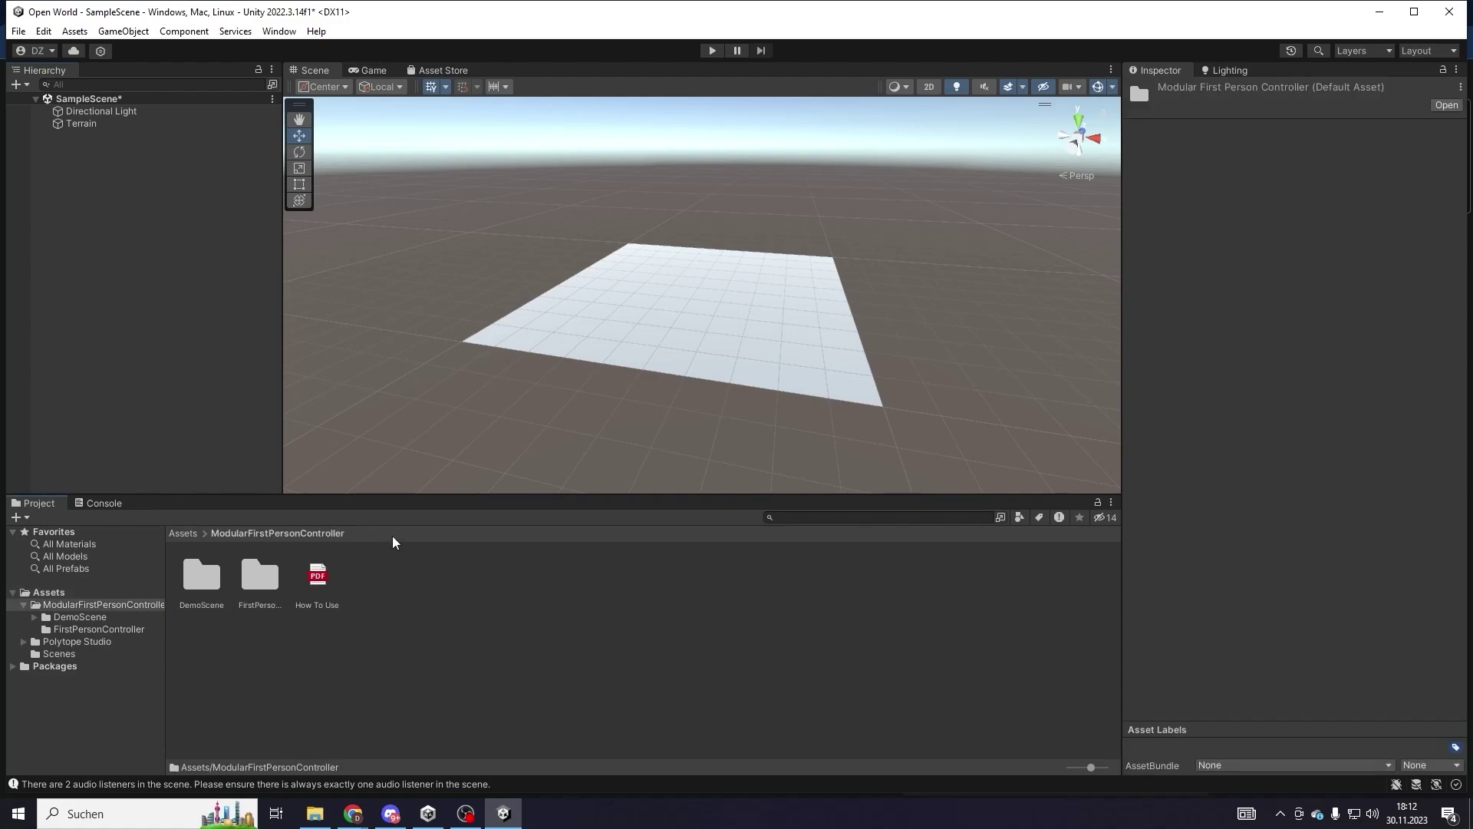
double_click(259, 579)
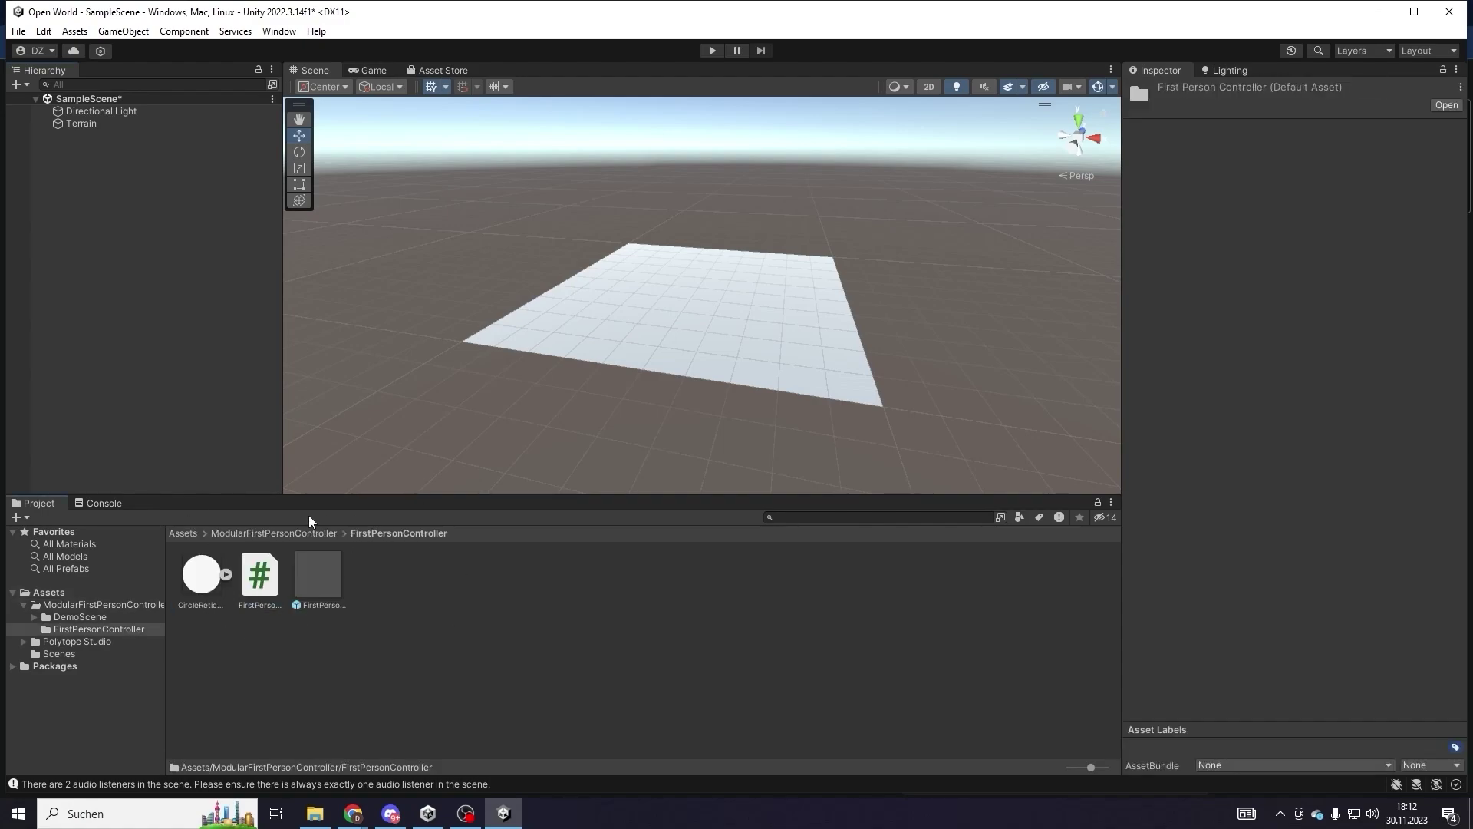
drag(316, 582, 112, 194)
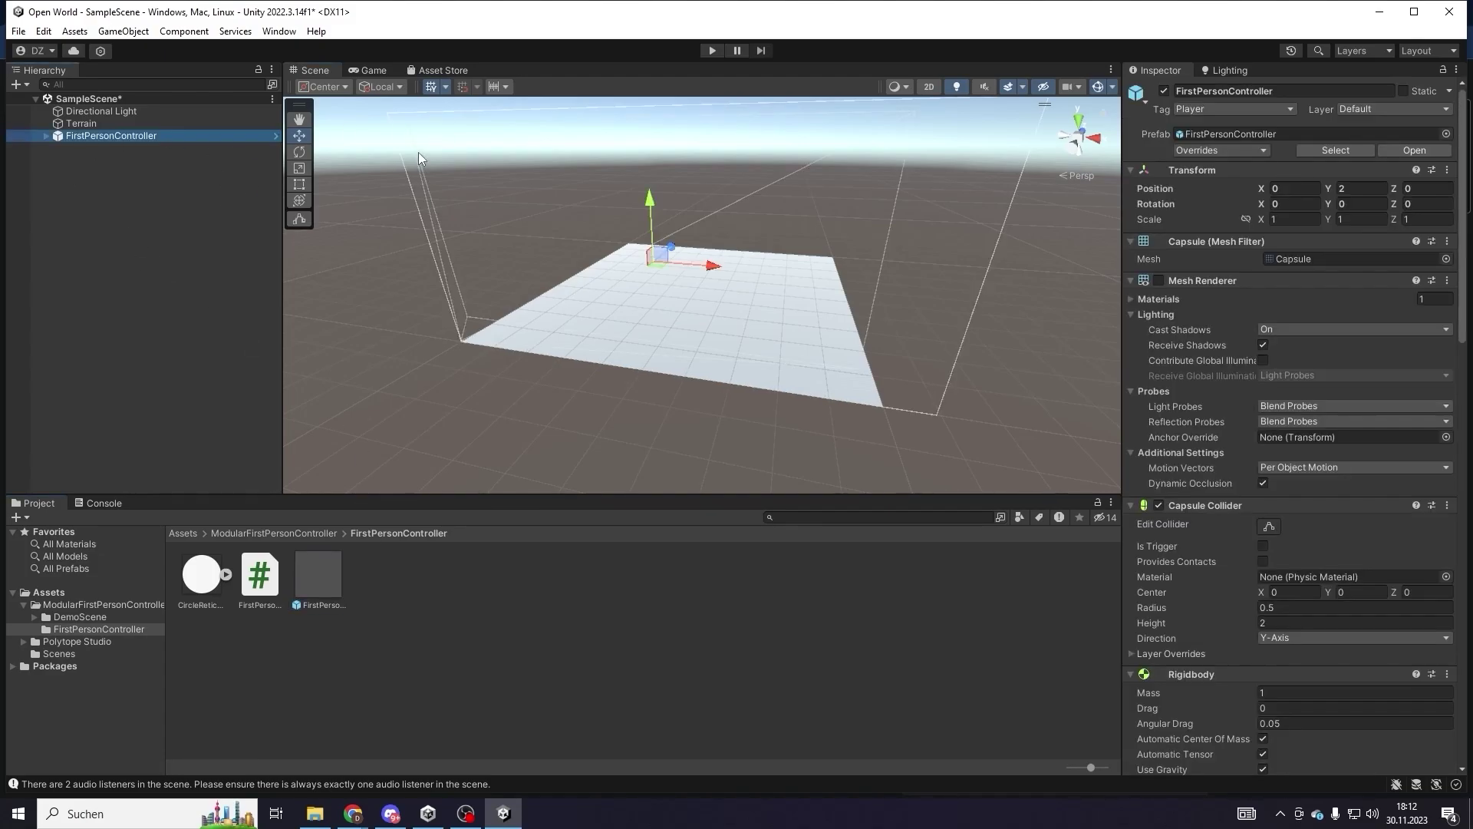
- Move the player across the terrain to X 858, Y 2, Z 532, checking the Game view
drag(374, 70, 921, 276)
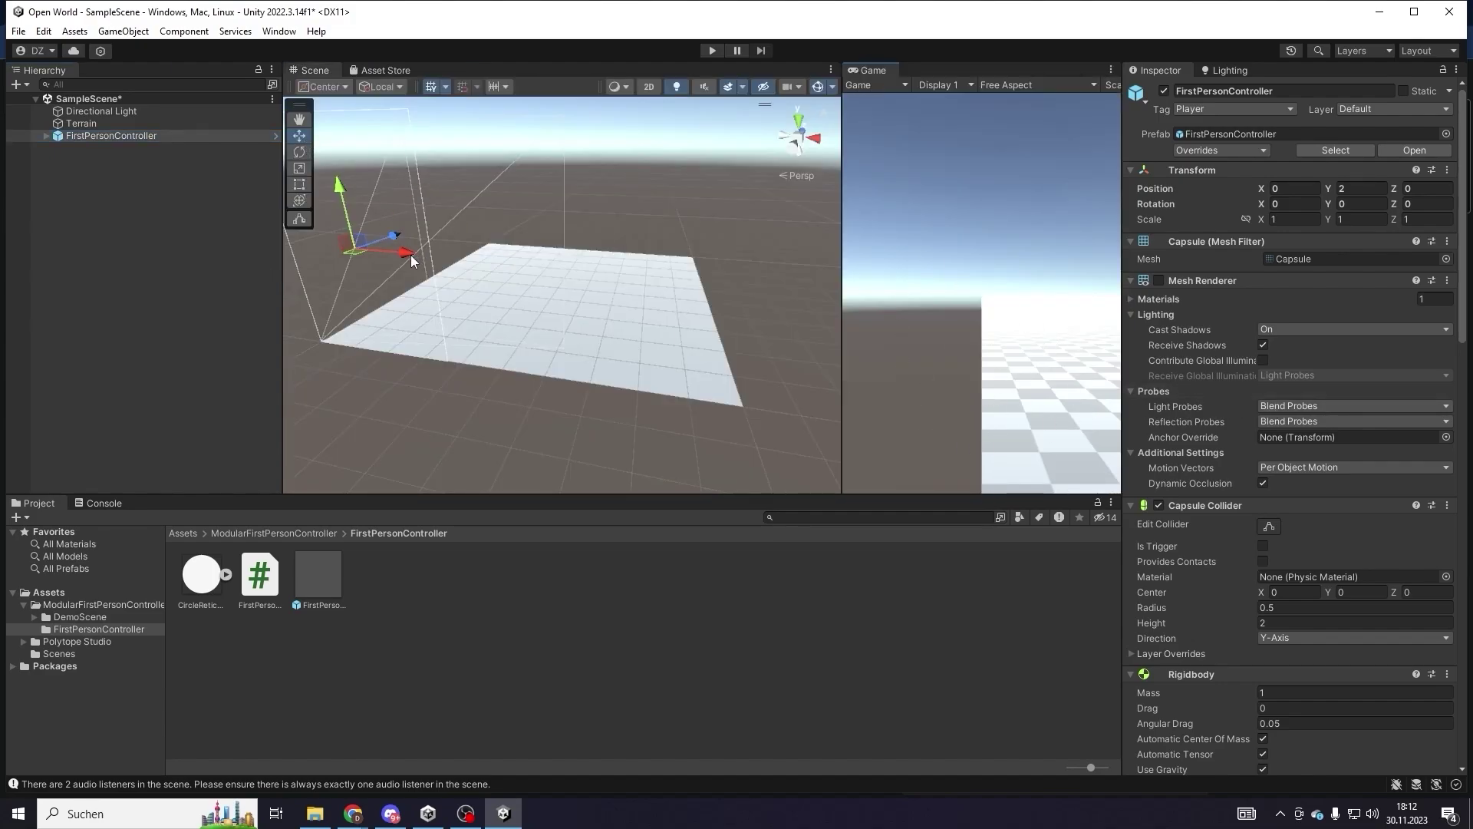
drag(411, 255, 721, 305)
drag(429, 244, 550, 188)
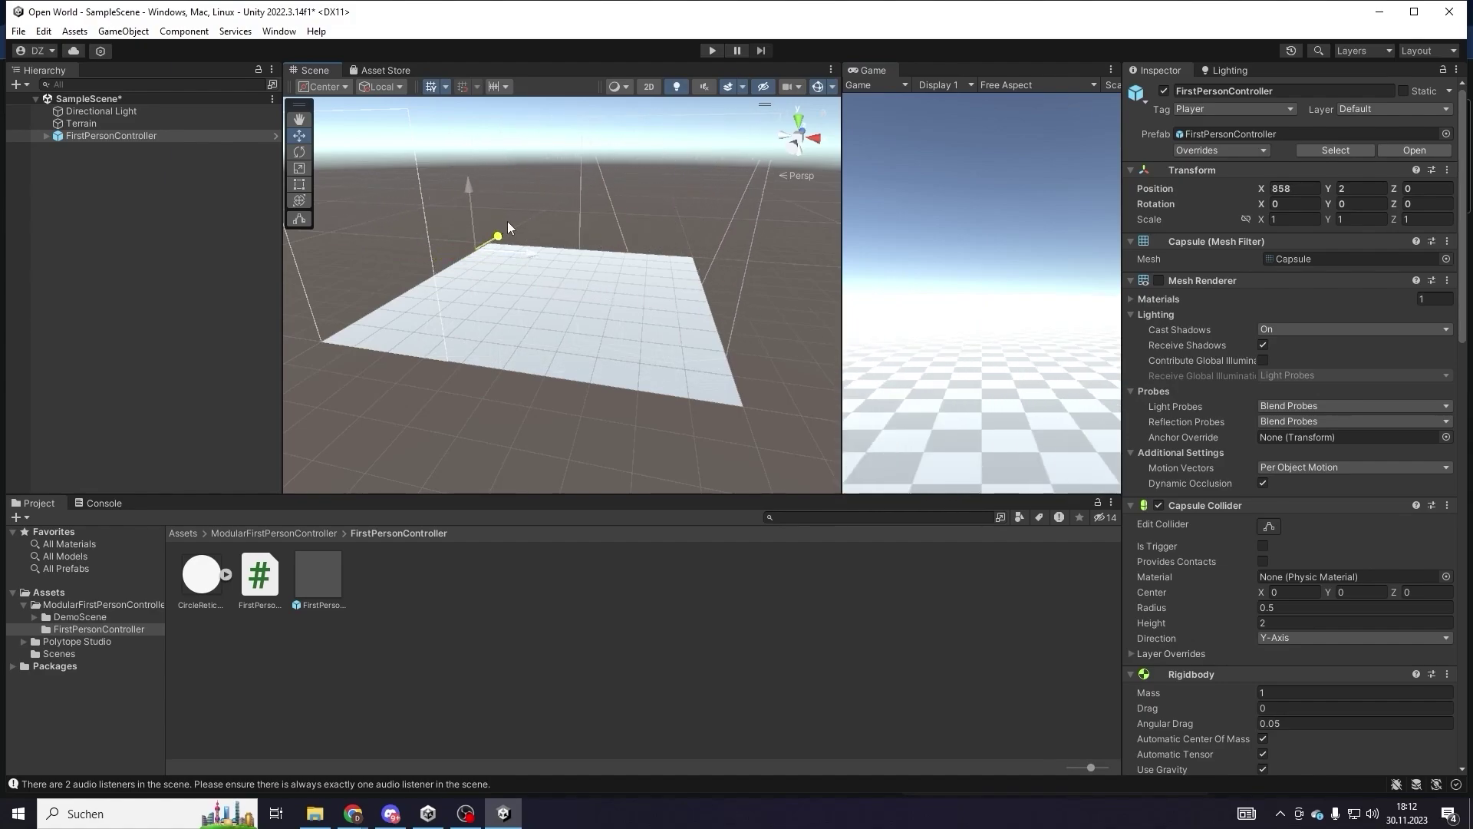
drag(873, 70, 385, 72)
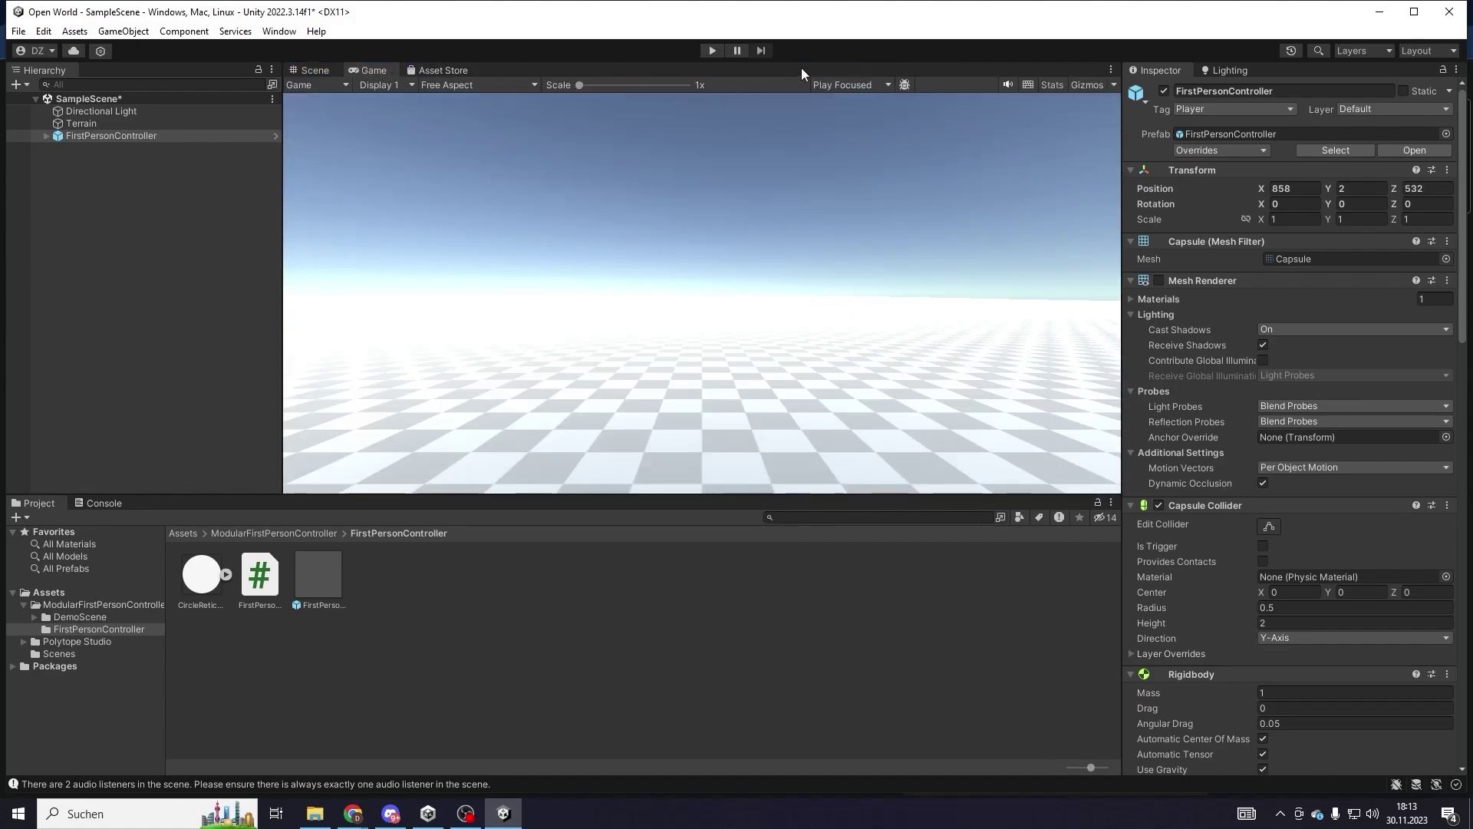
- Play-test walking the player with WASD, stop Play mode, and select the Terrain
key(ctrl+p)
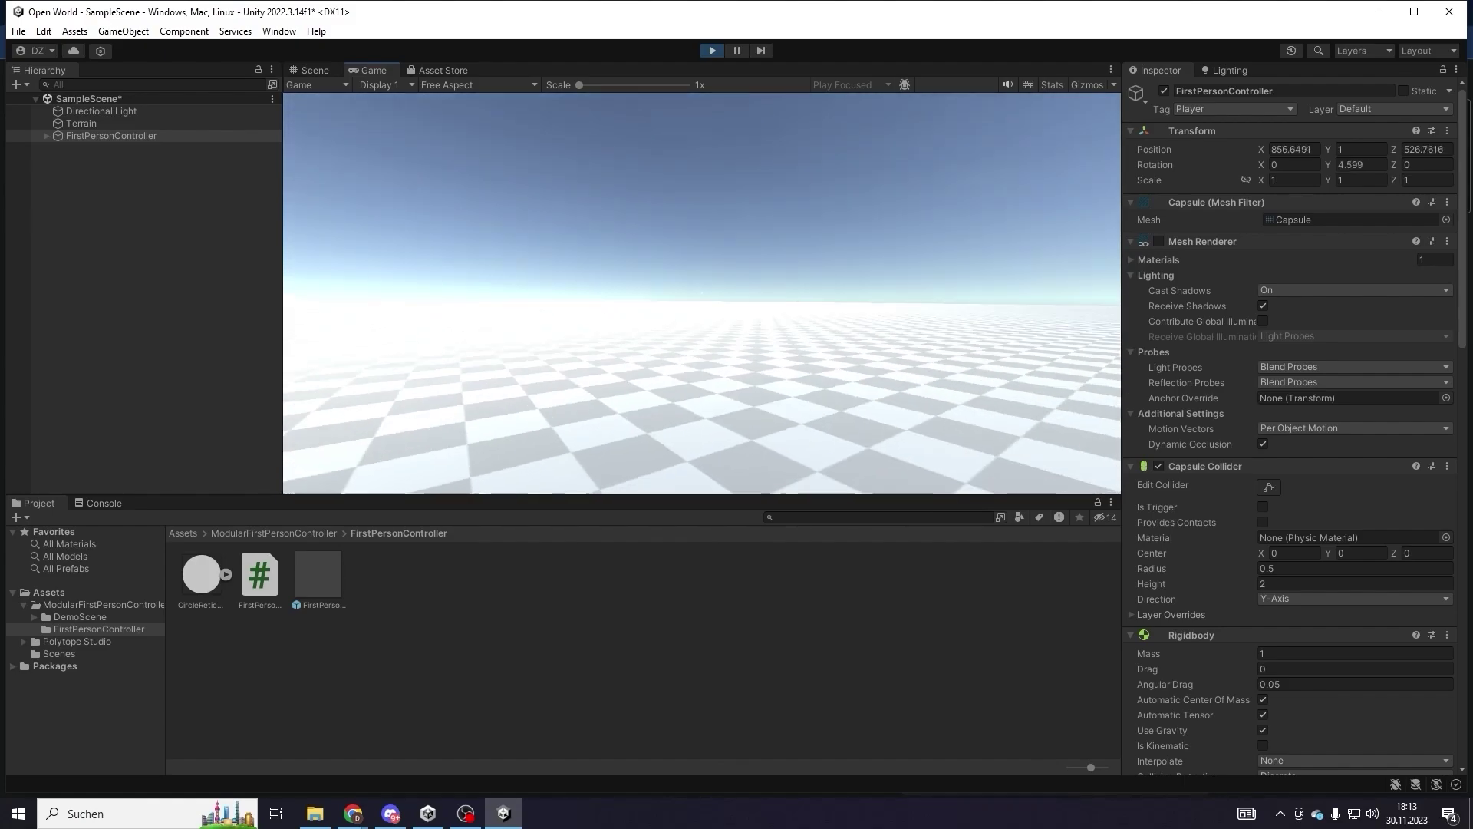
key(w)
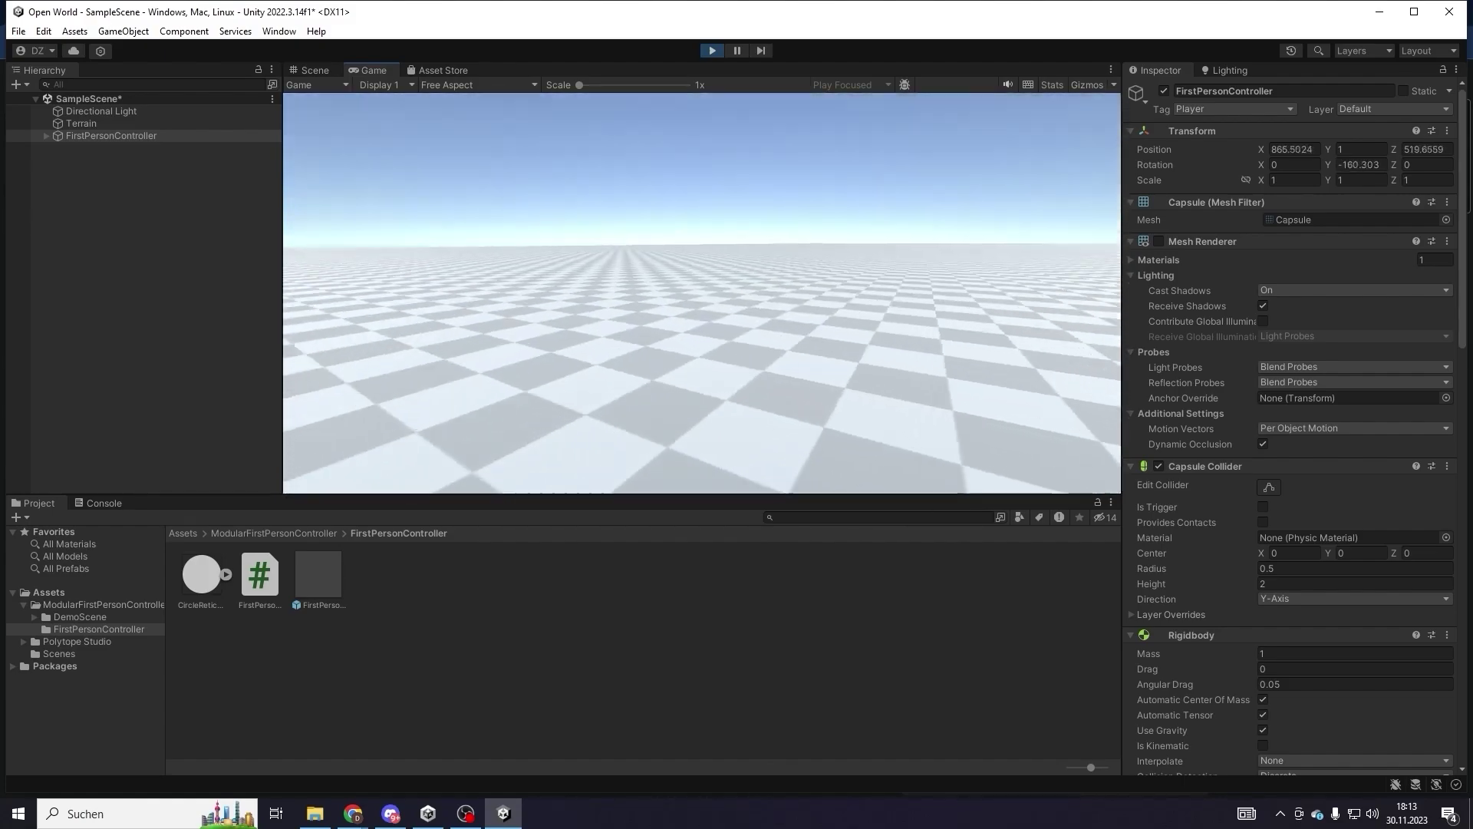
click(715, 52)
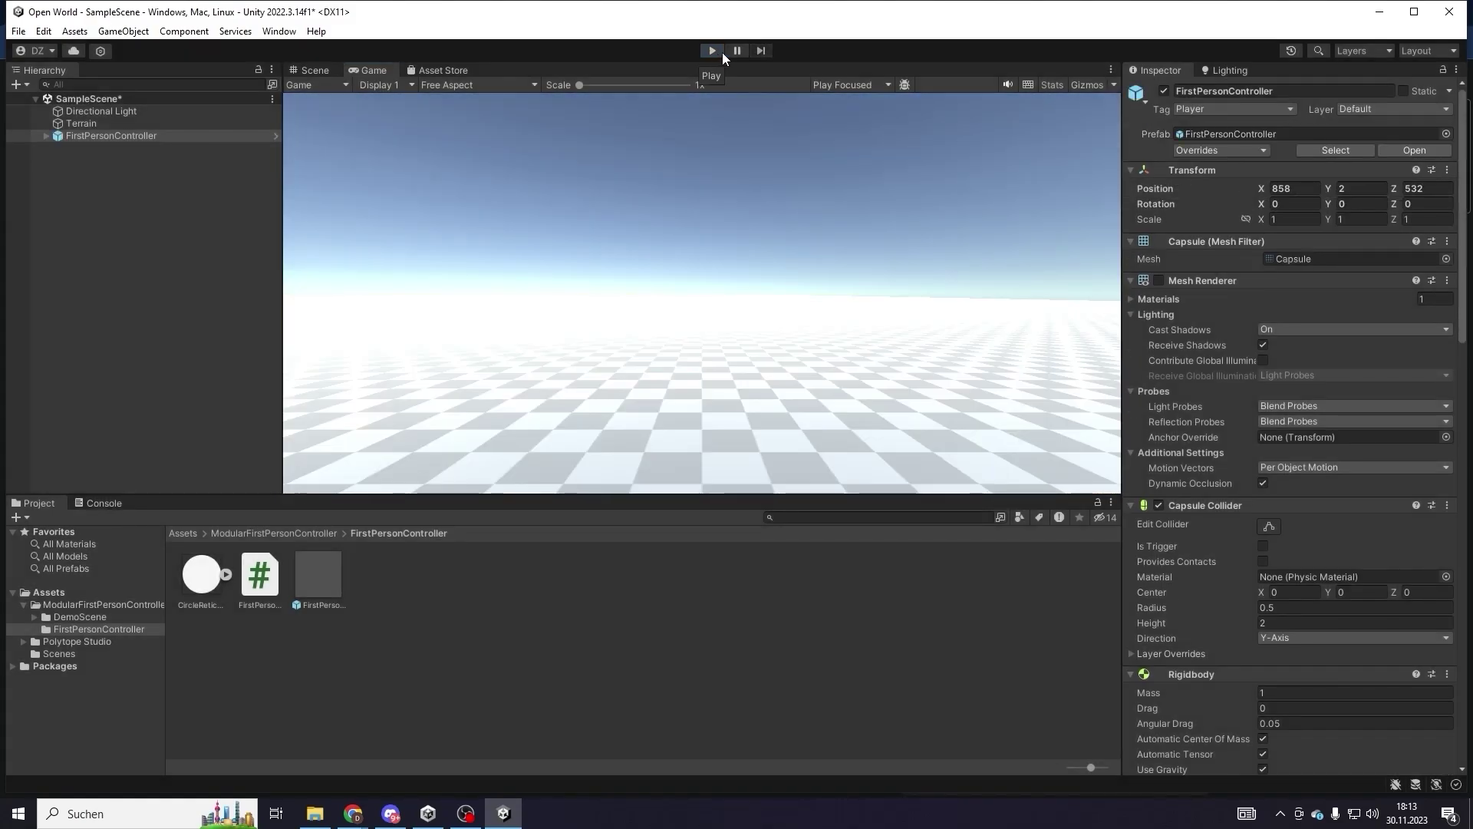
click(99, 125)
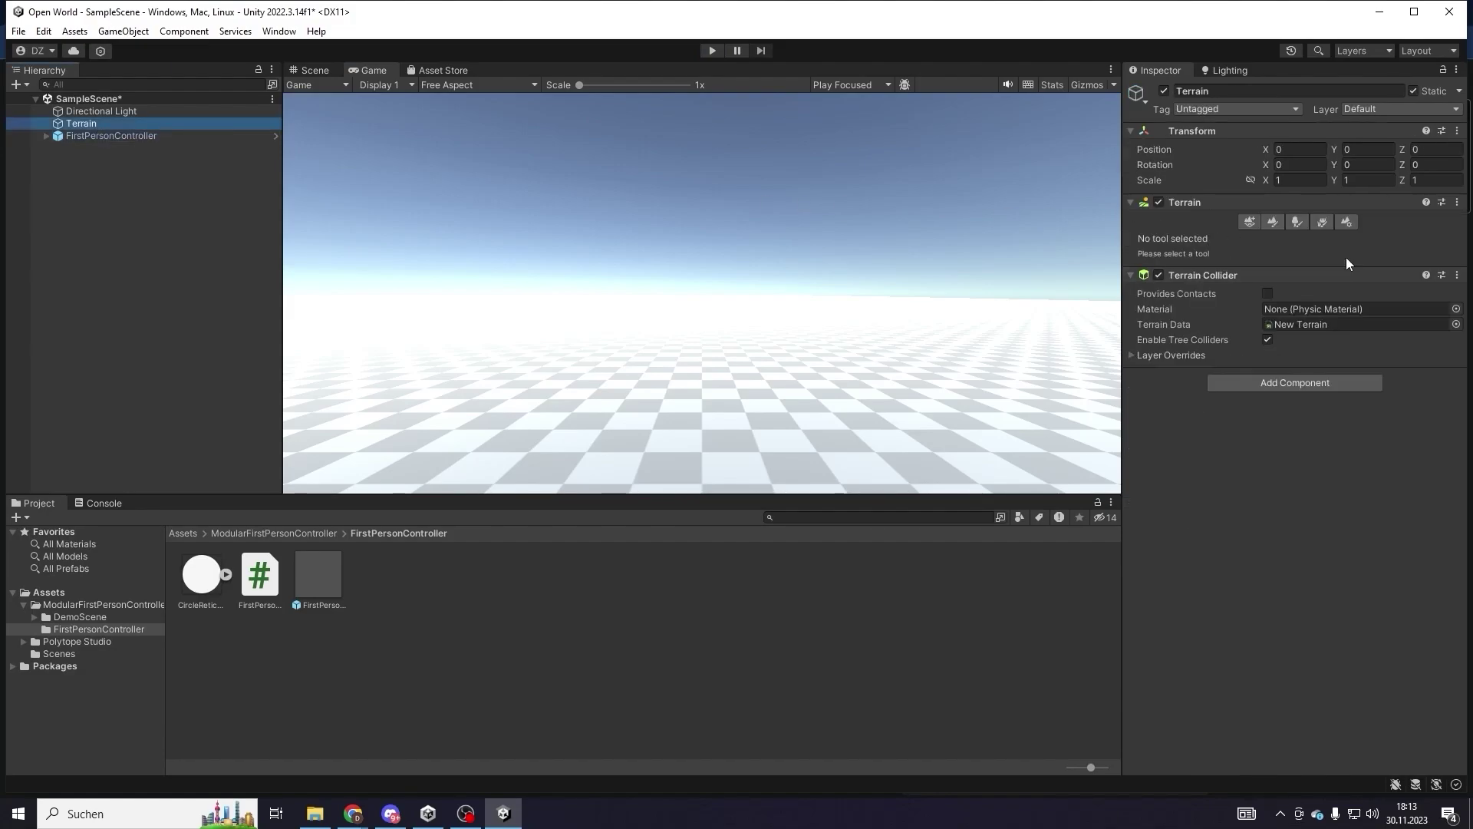
- Raise rolling hills across the terrain with Raise or Lower Terrain, a noise brush, size 404
click(1272, 223)
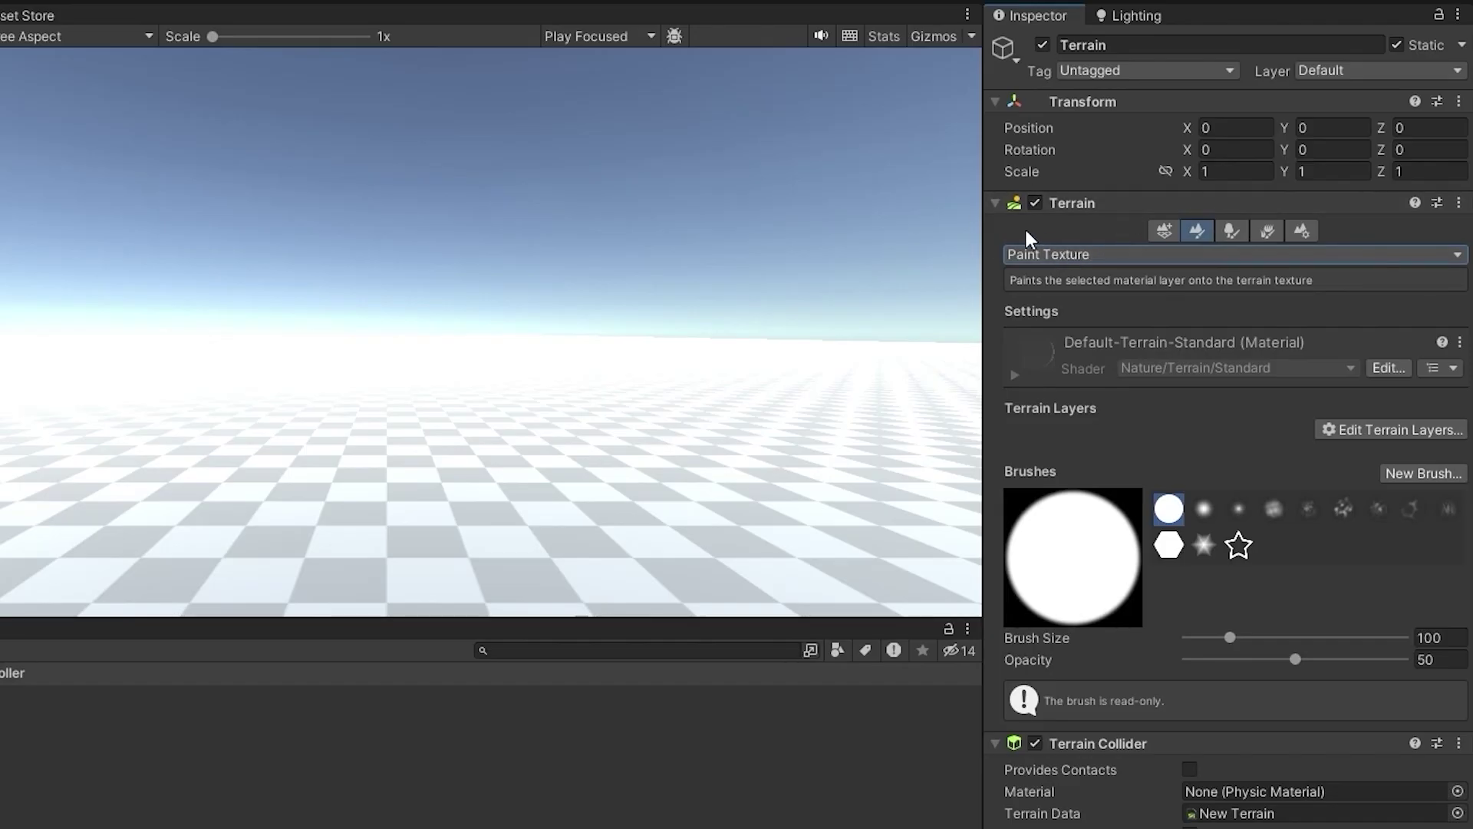
click(1081, 255)
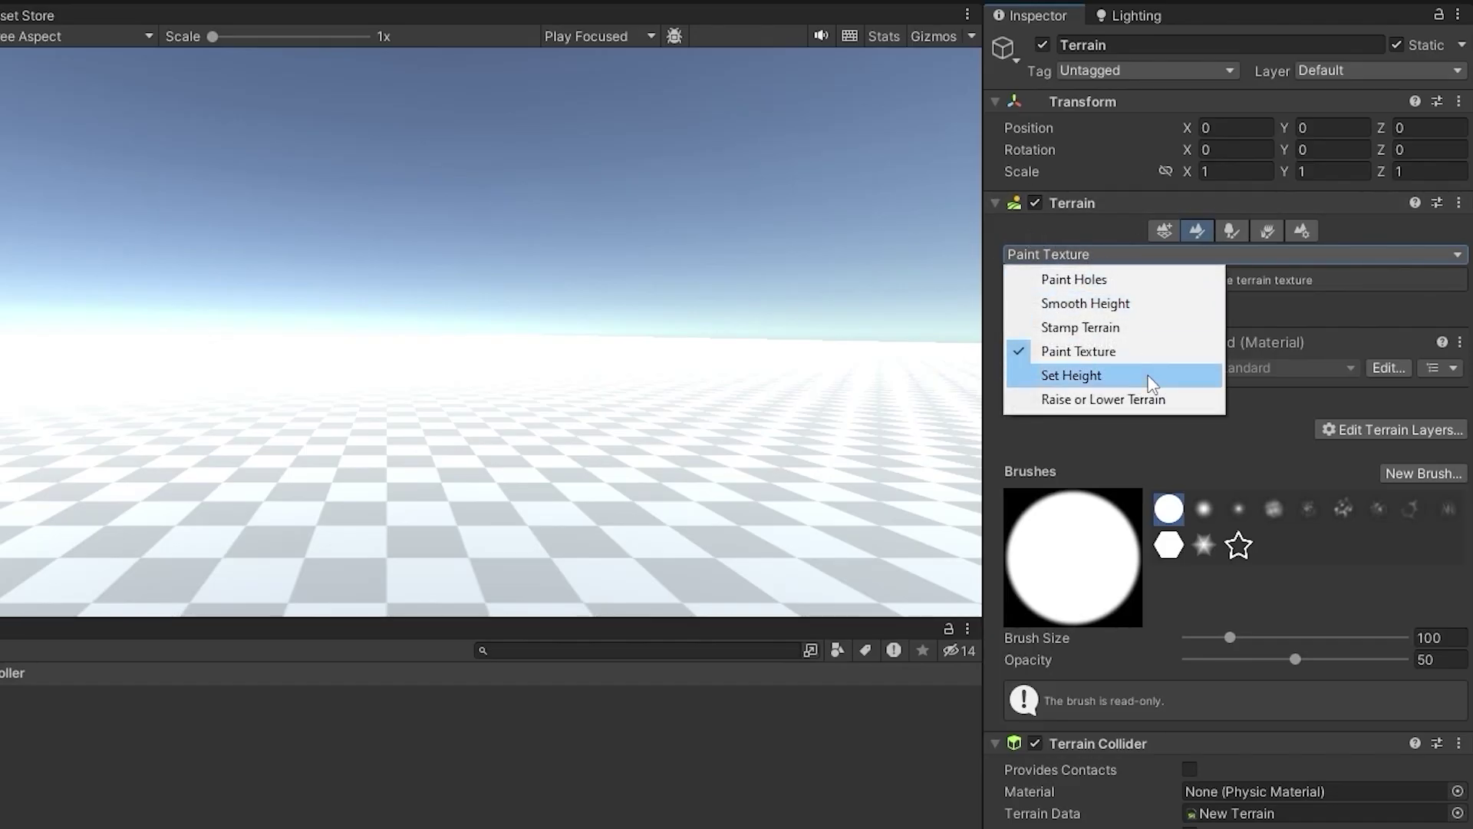
click(1037, 400)
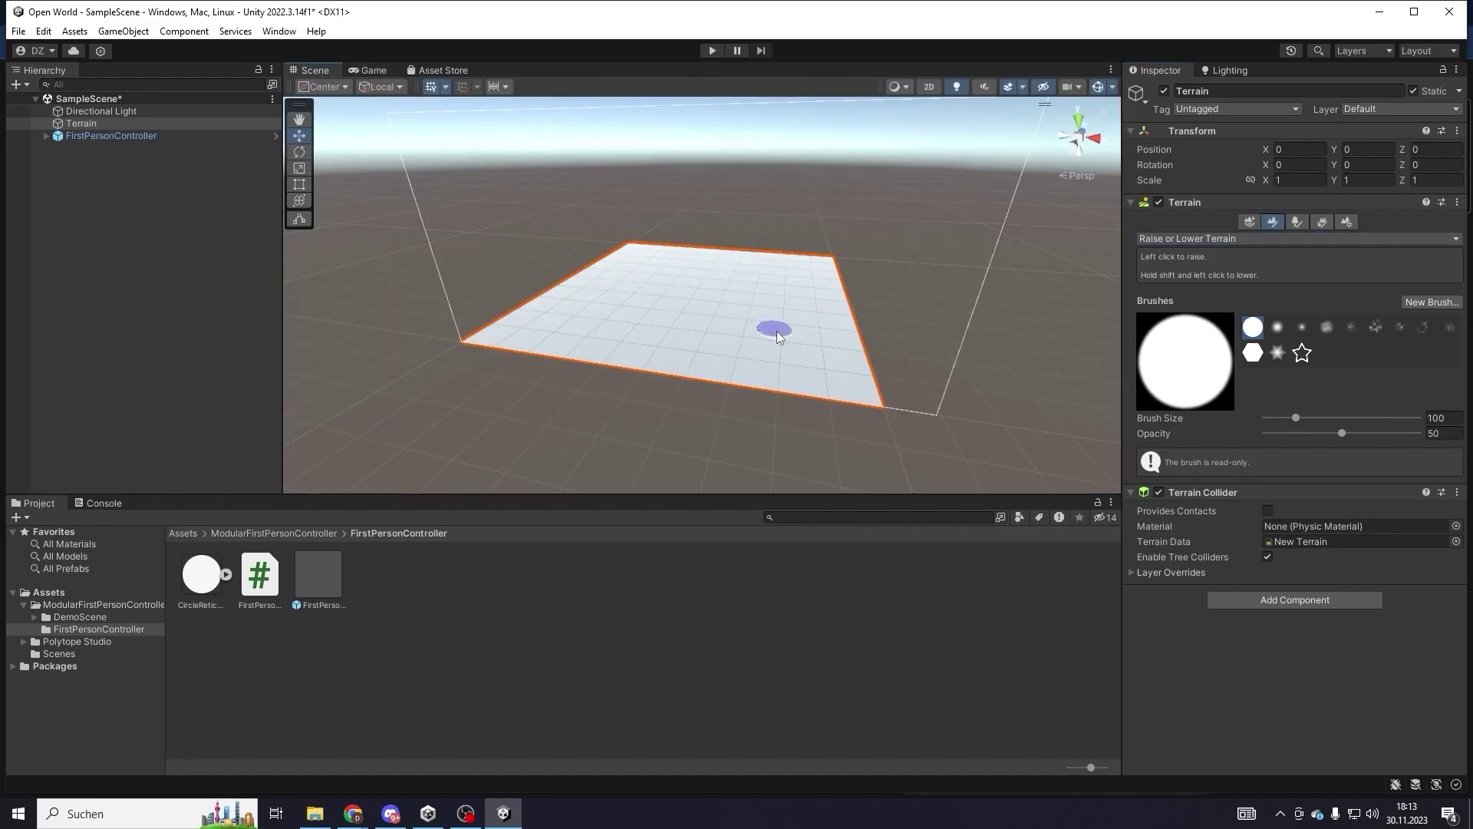
scroll(776, 330, up, 3)
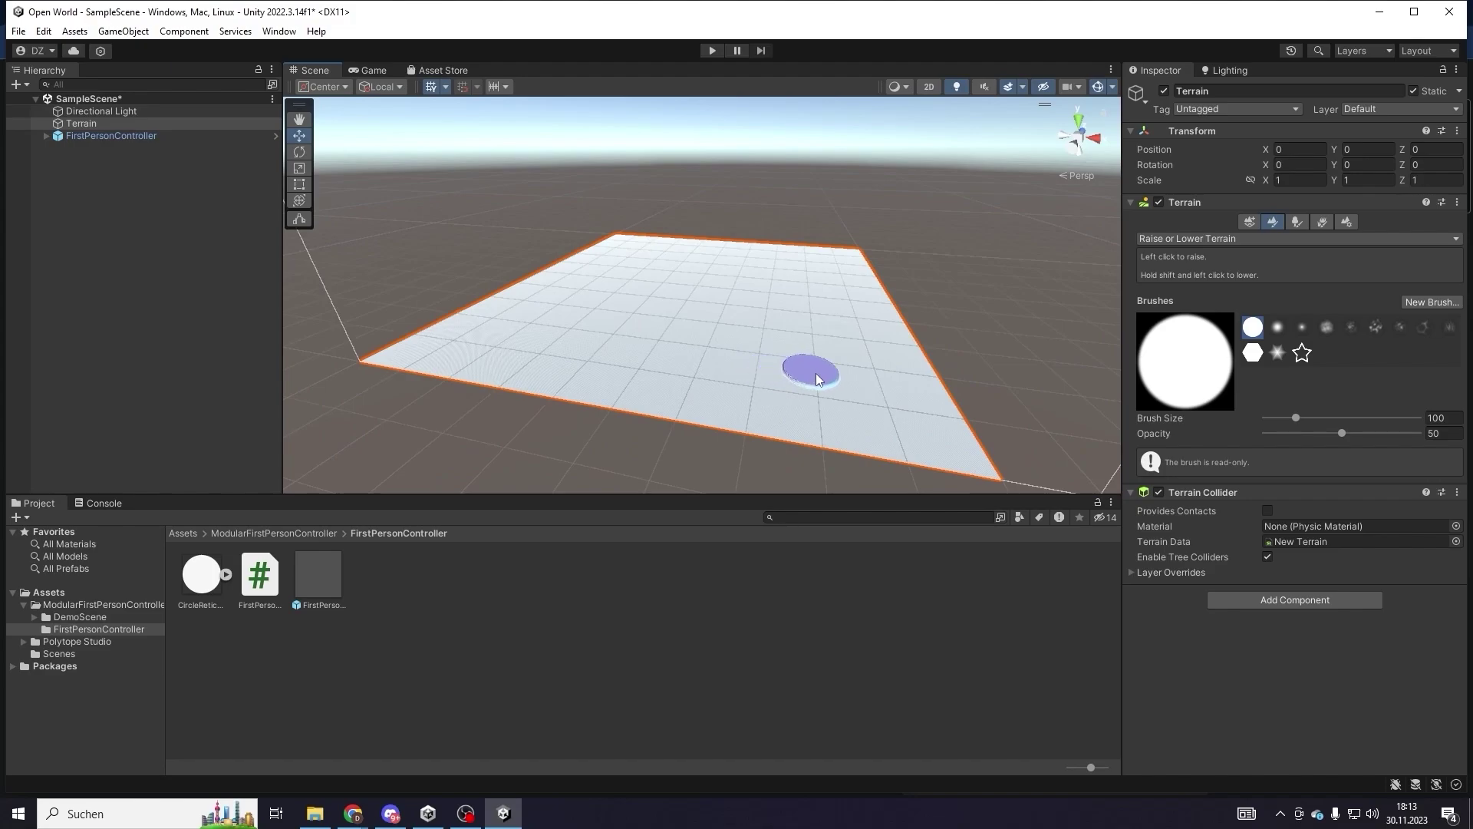
click(1375, 327)
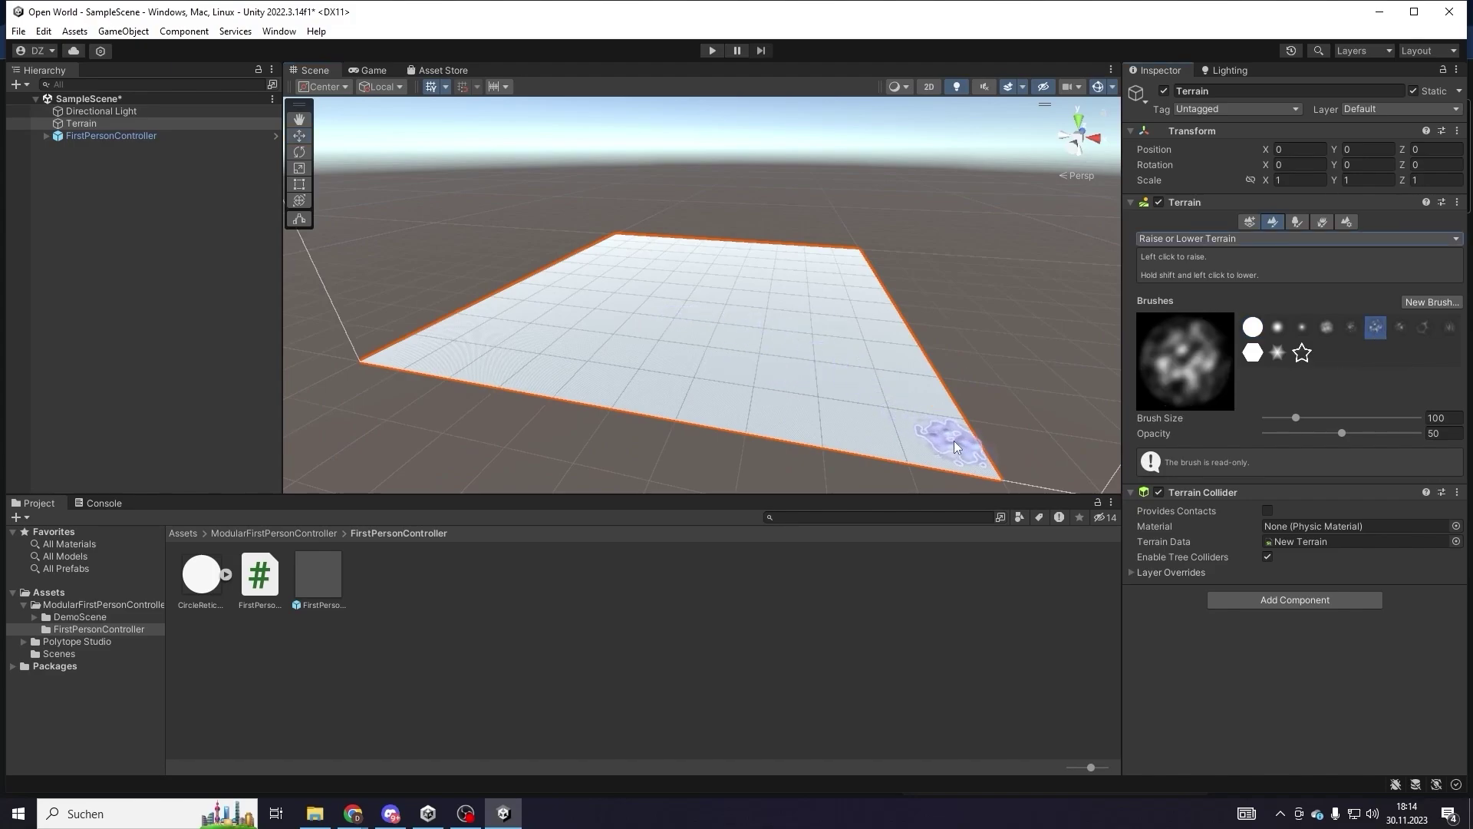
mouse_move(1296, 417)
mouse_down()
mouse_move(1401, 419)
mouse_move(1315, 418)
mouse_up()
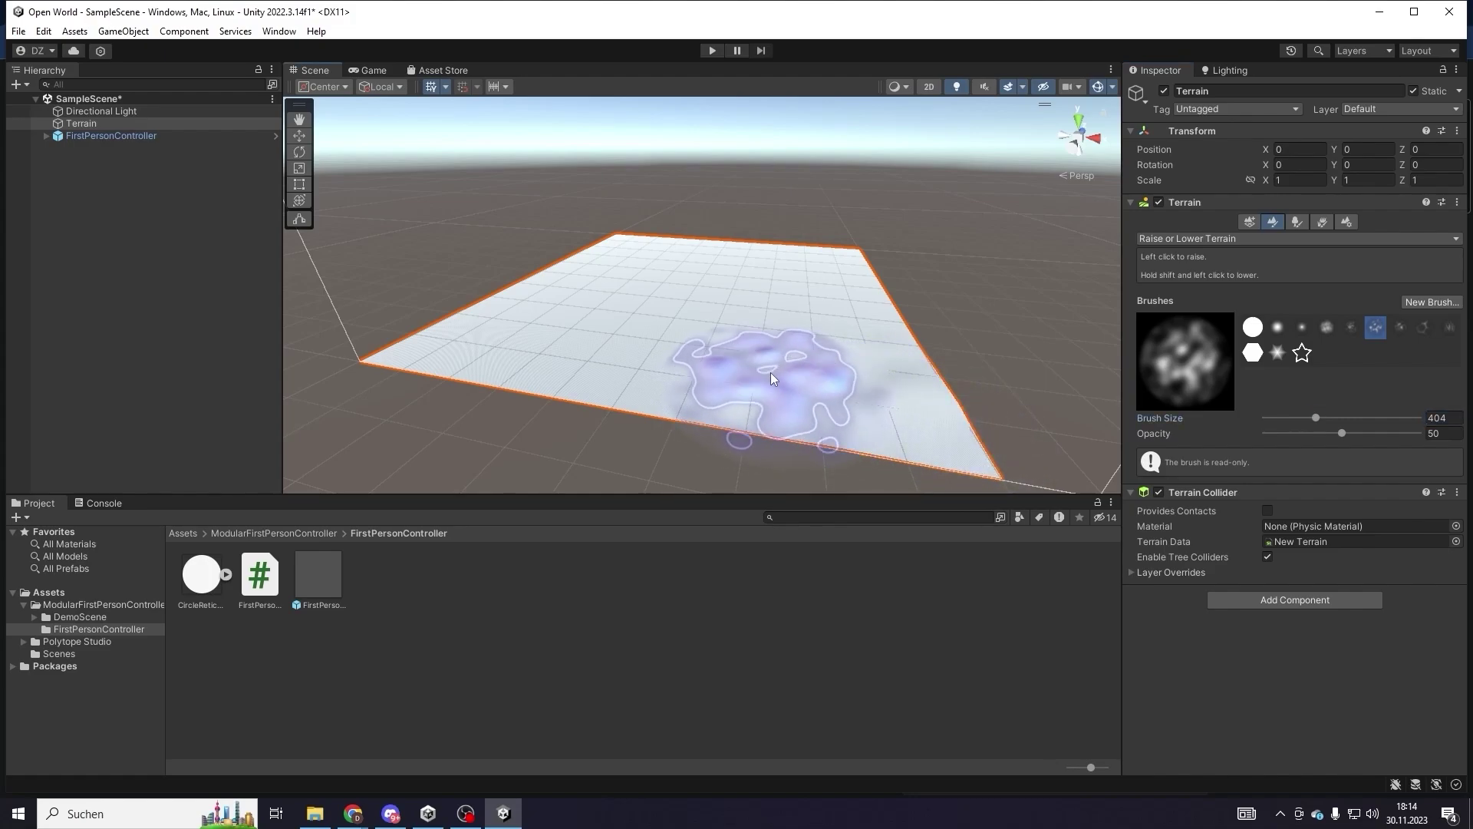
drag(770, 371, 619, 246)
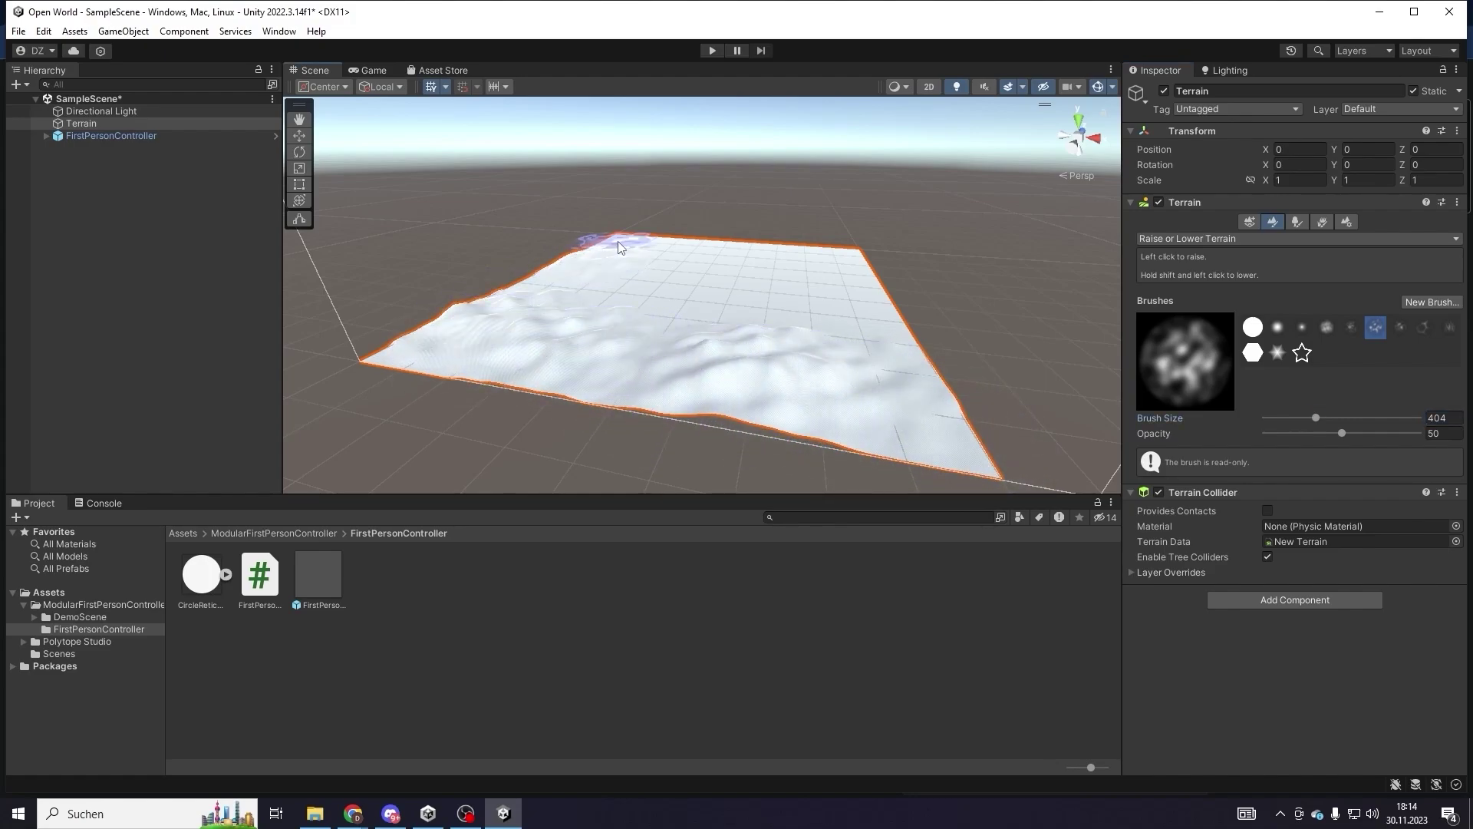
drag(618, 245, 882, 291)
- Reselect the Terrain and cover it with a new terrain layer using the green PT_Ground texture
click(950, 321)
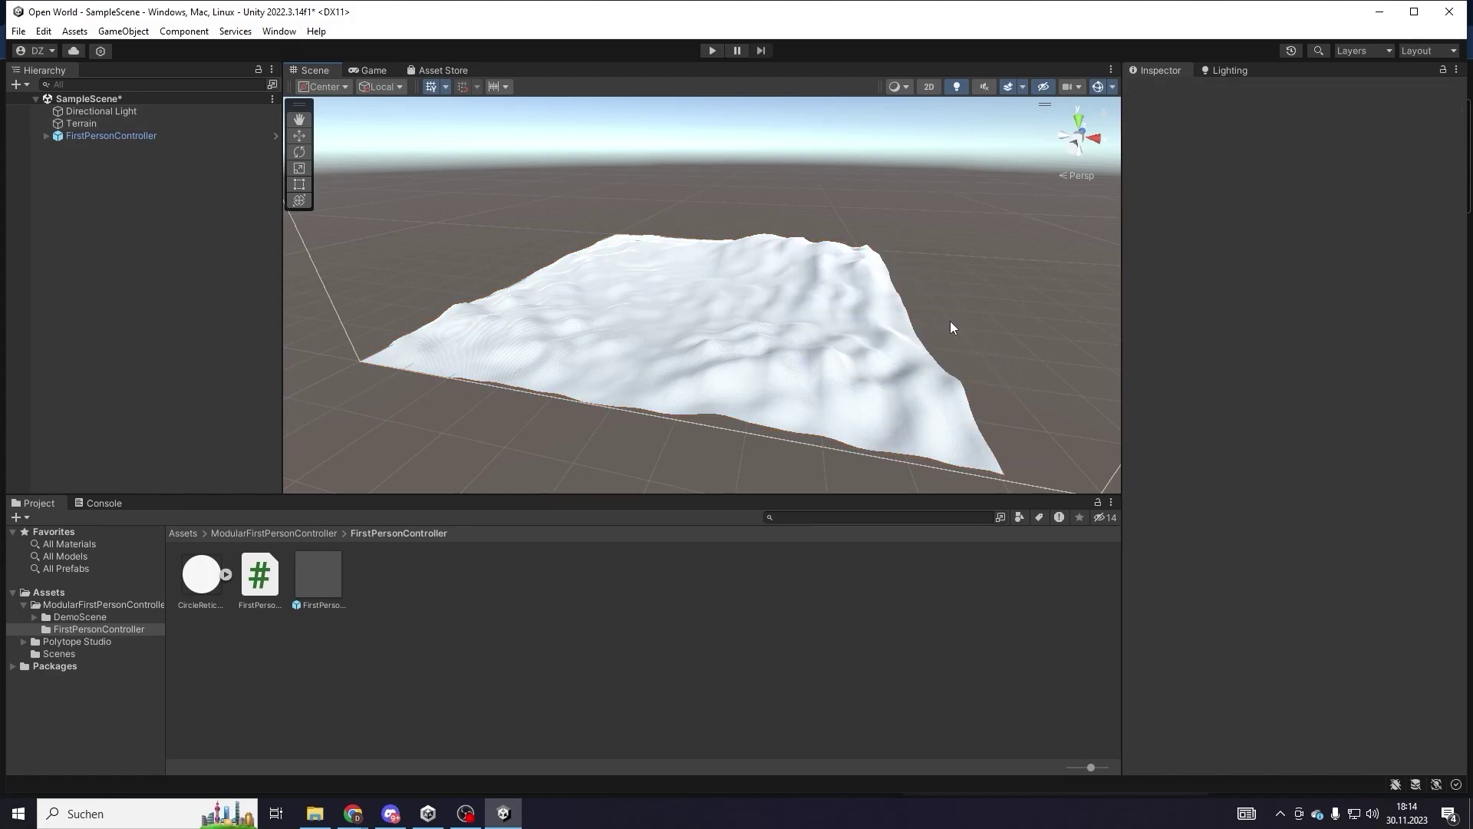
key(ctrl+z)
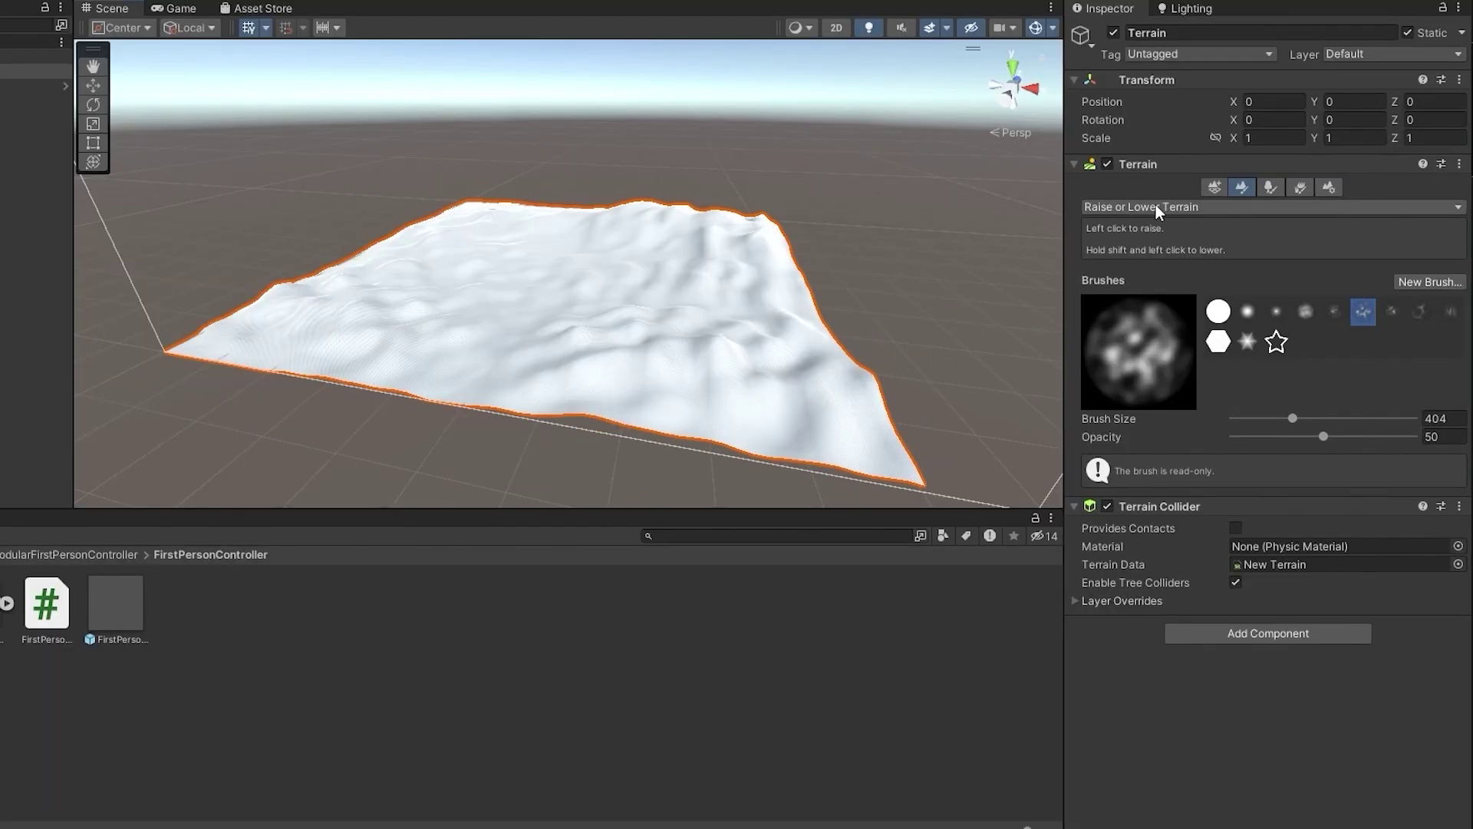
click(1198, 238)
click(1148, 287)
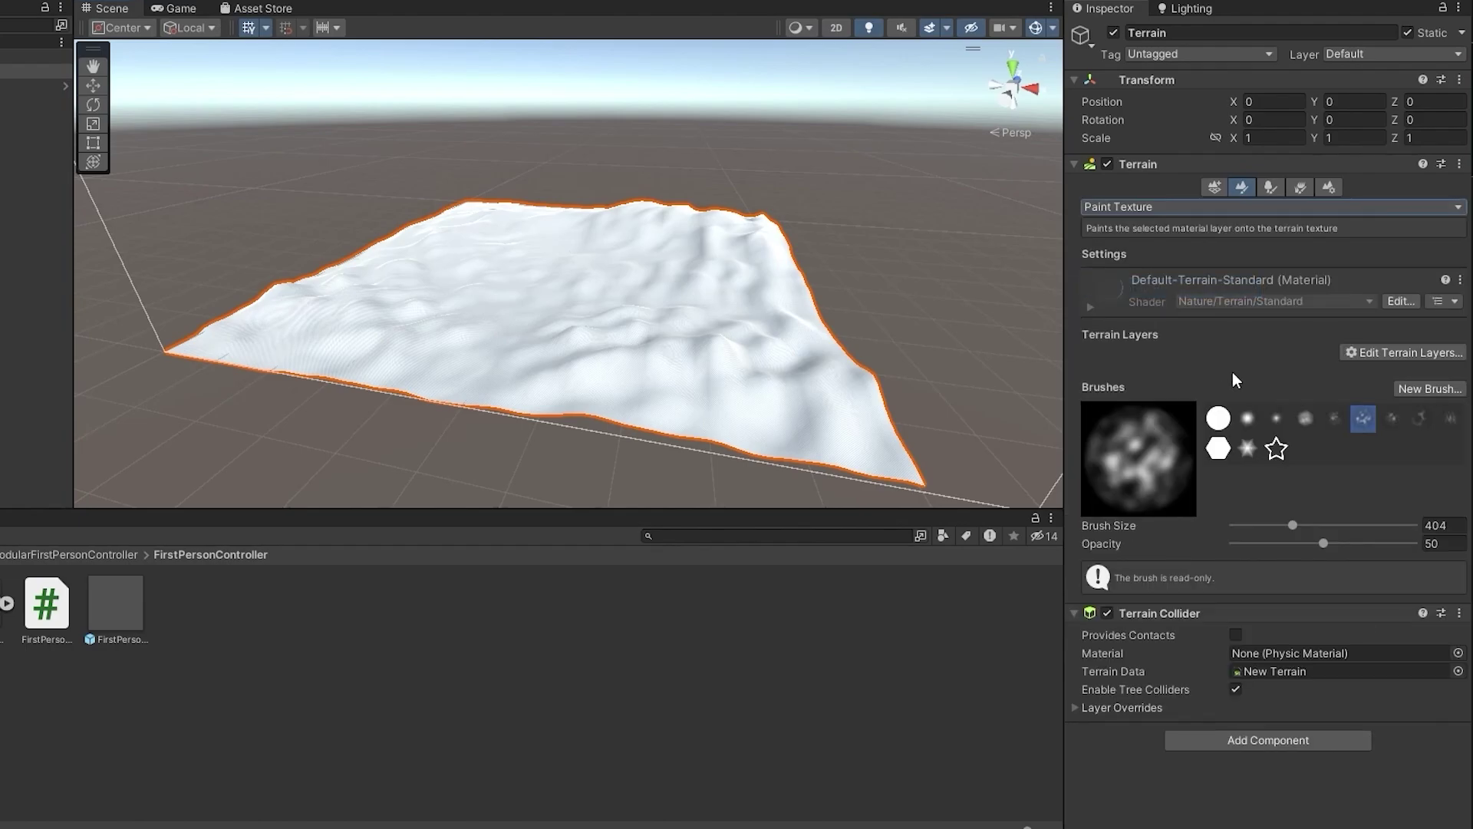
click(1385, 356)
click(1392, 354)
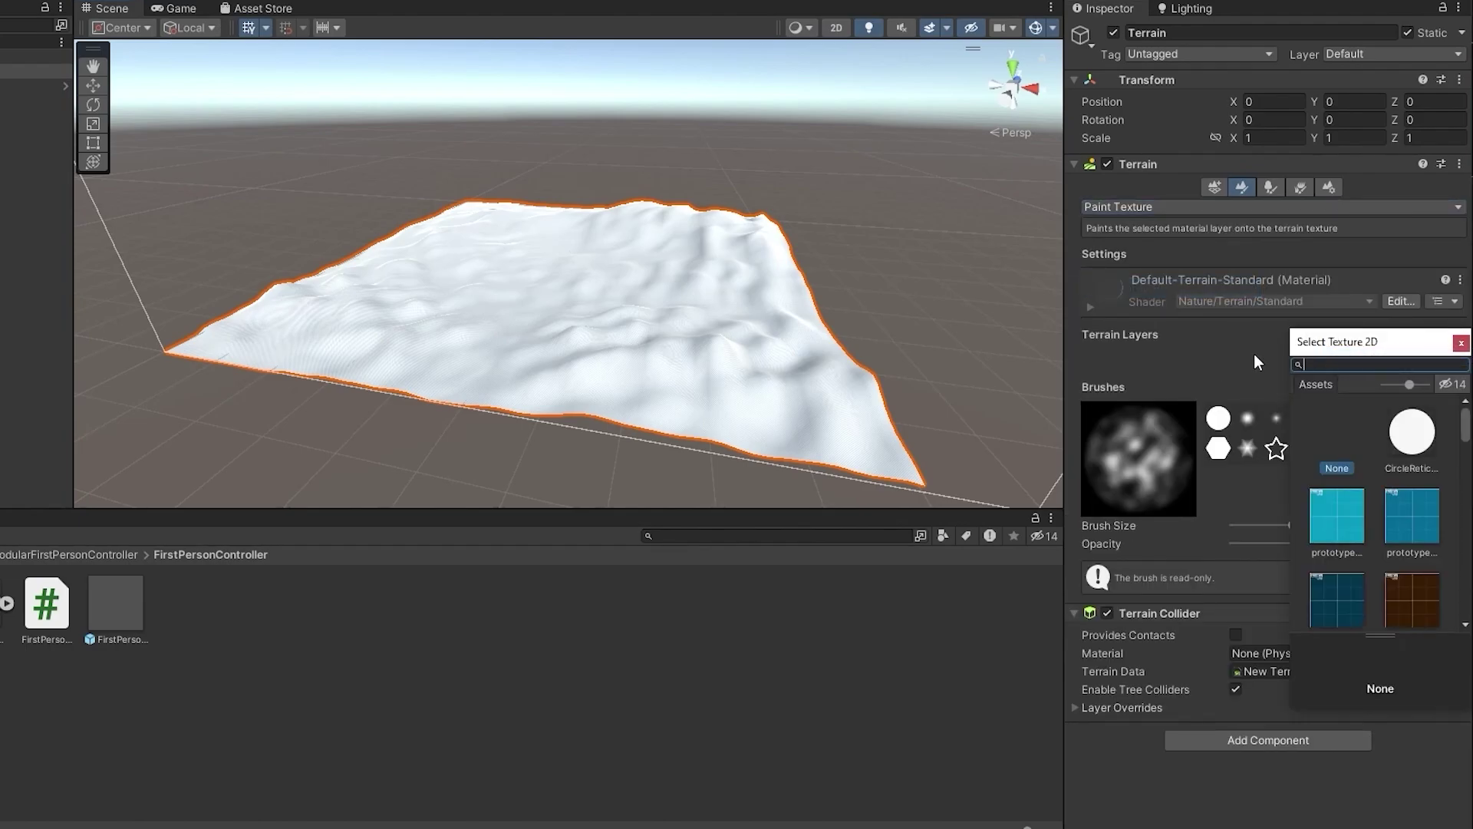
text(ground)
click(1348, 506)
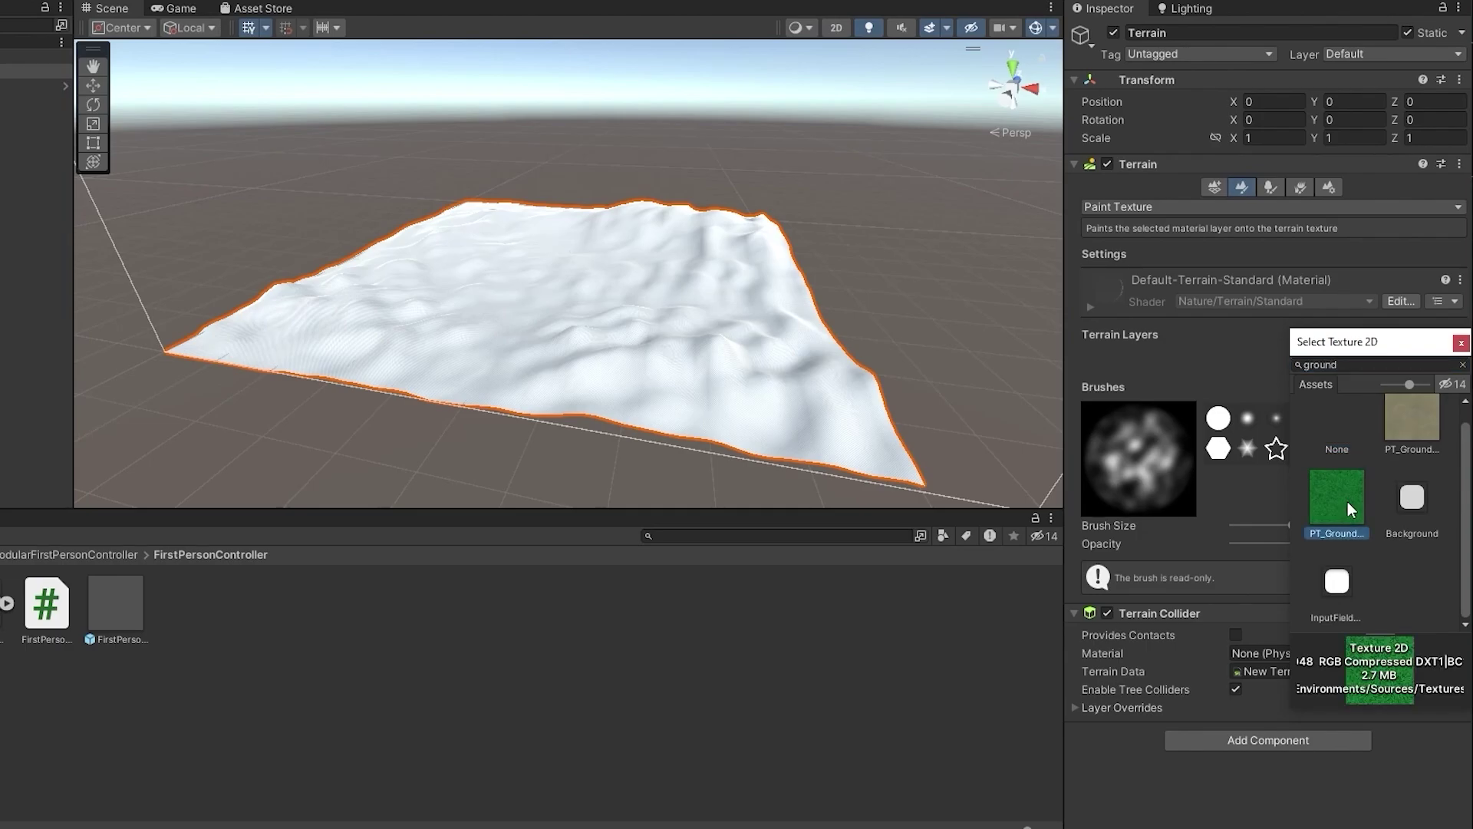
double_click(1338, 498)
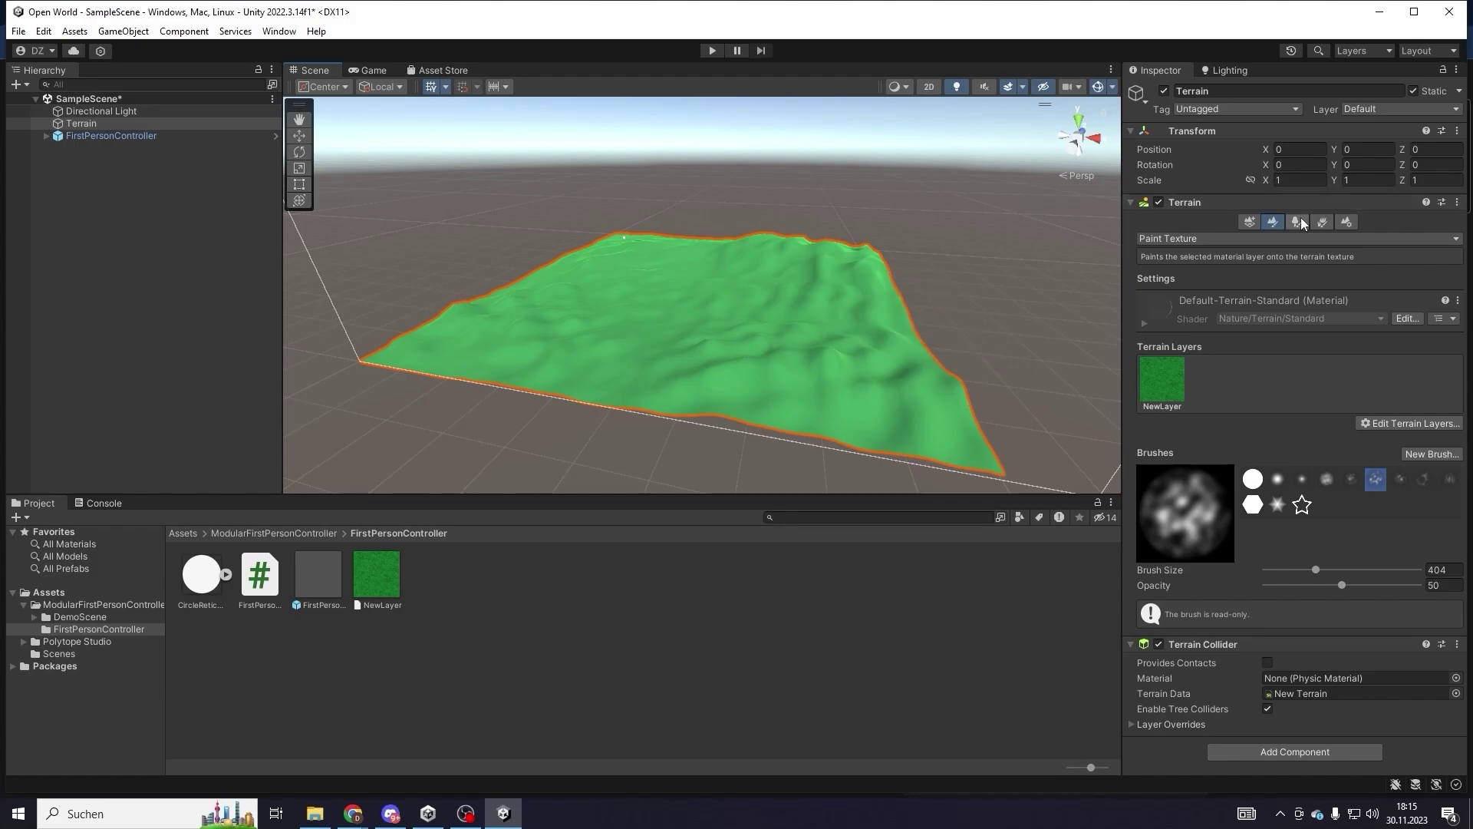
click(1319, 222)
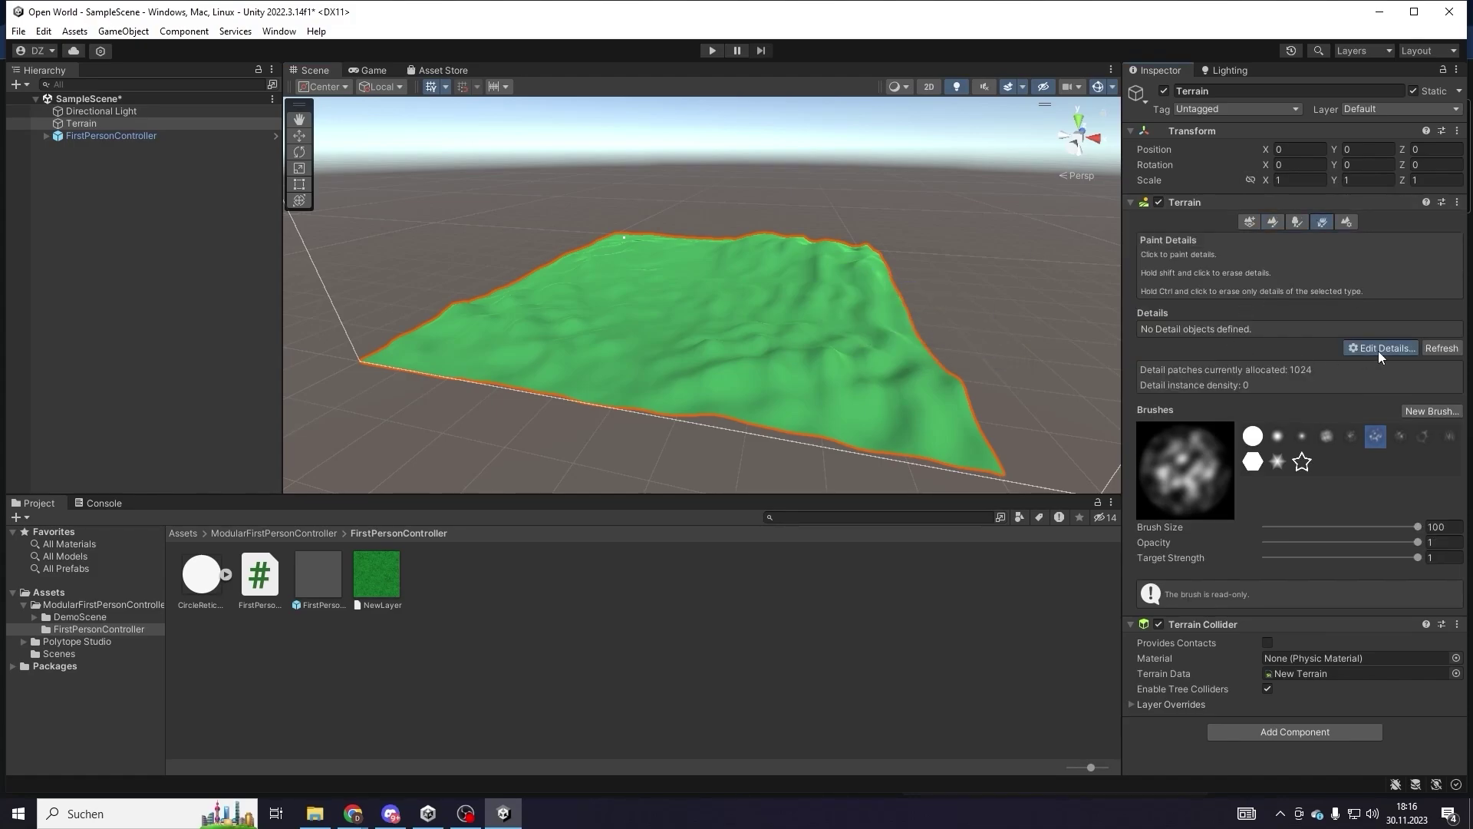
- Add a grass texture detail and choose PT_Grass_02 as its texture
click(1378, 348)
click(1385, 351)
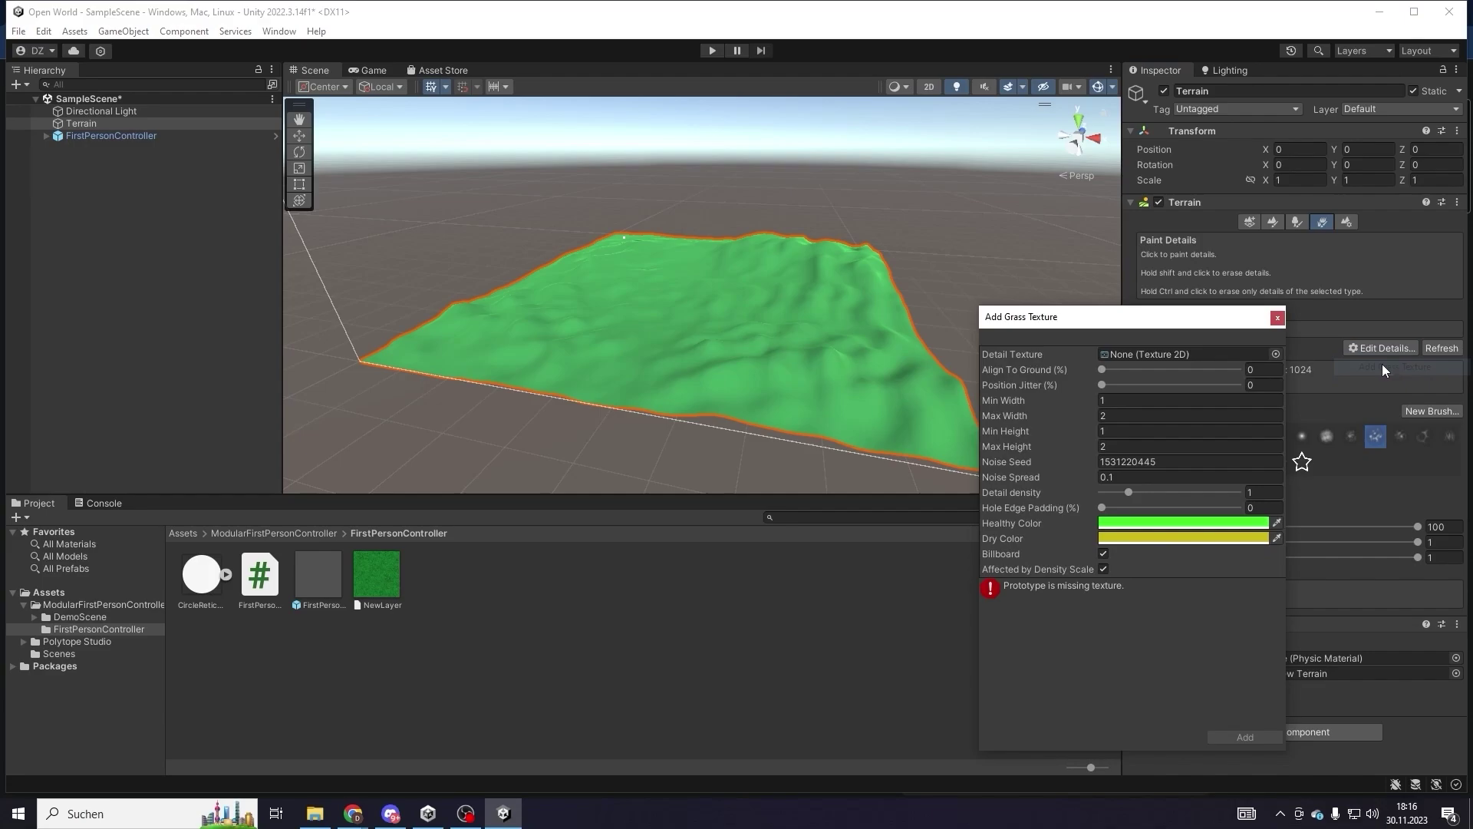
click(1275, 352)
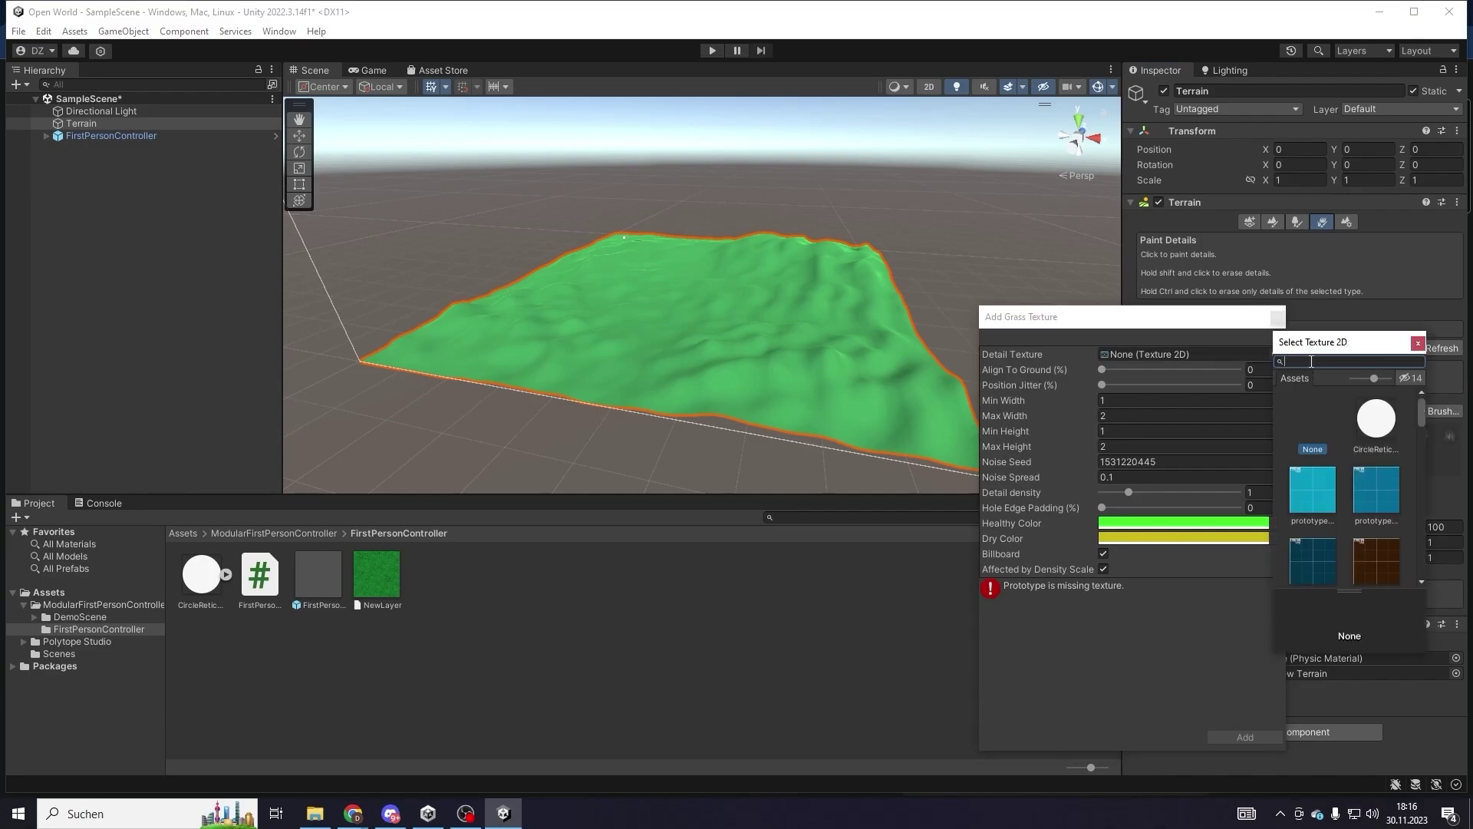
text(grass)
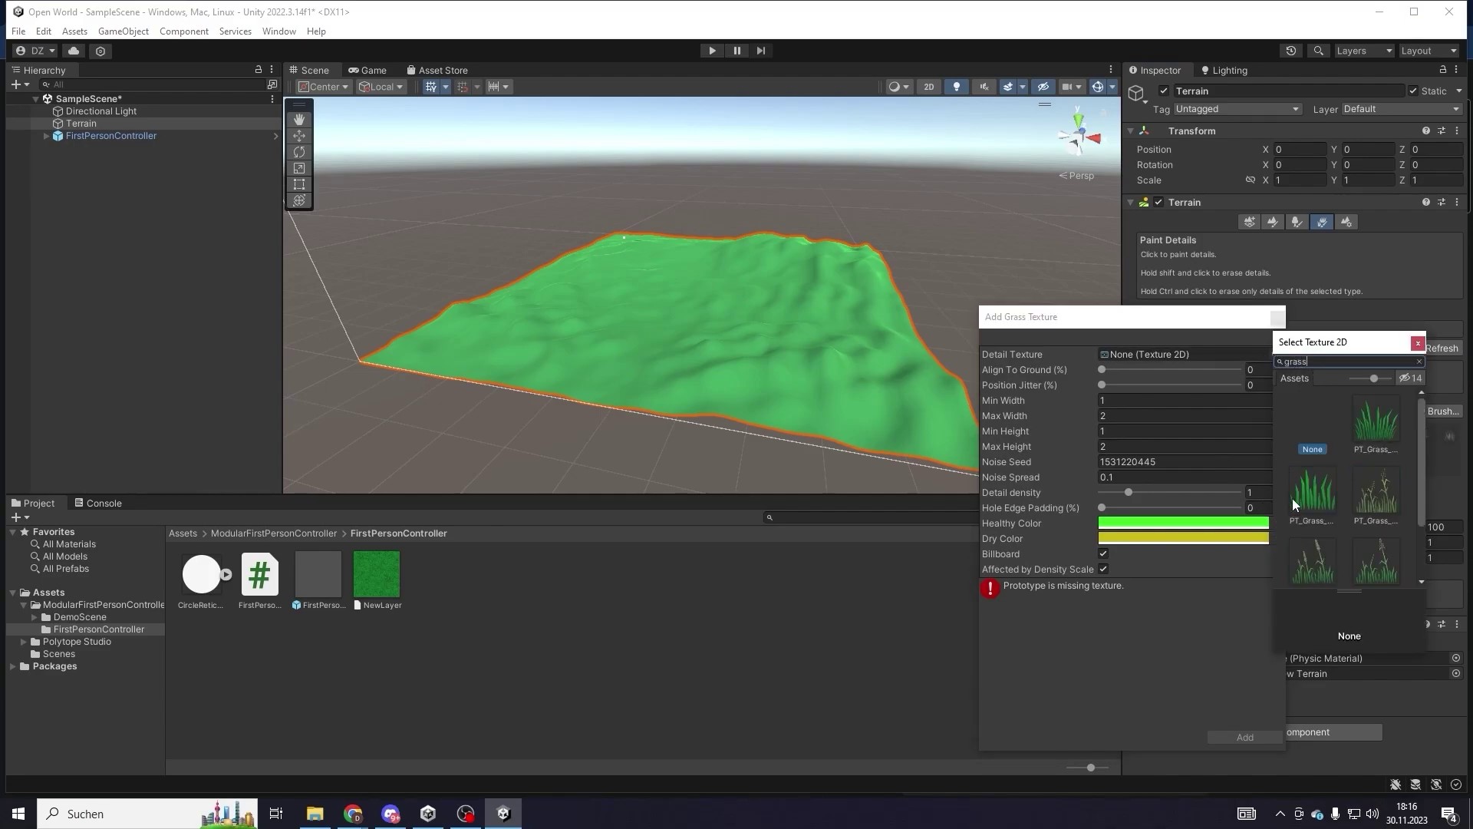
double_click(1297, 498)
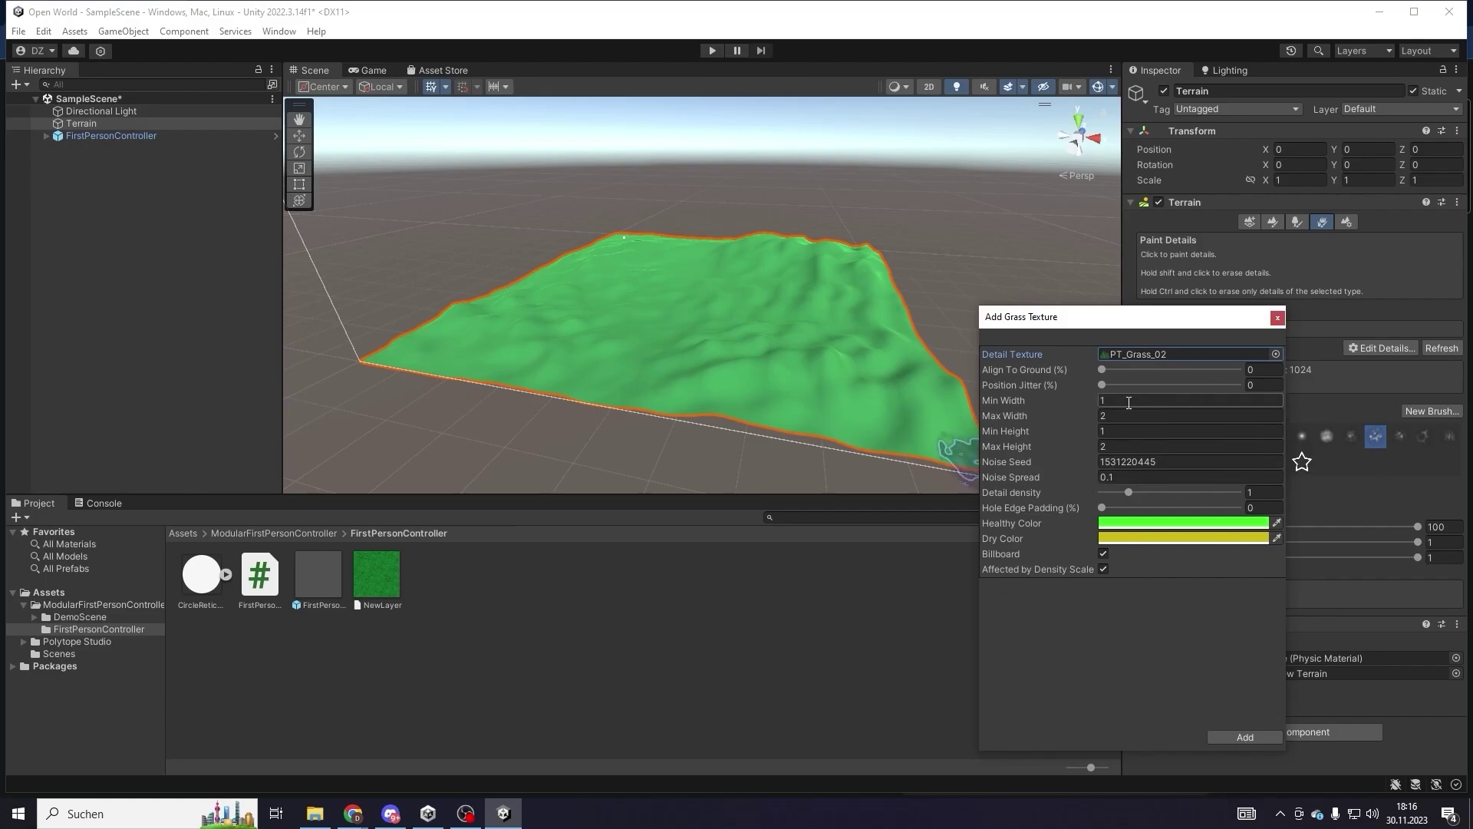
- Set the grass min/max width to 0.5/1 and min/max height to 0.5/1
click(1128, 399)
text(0.)
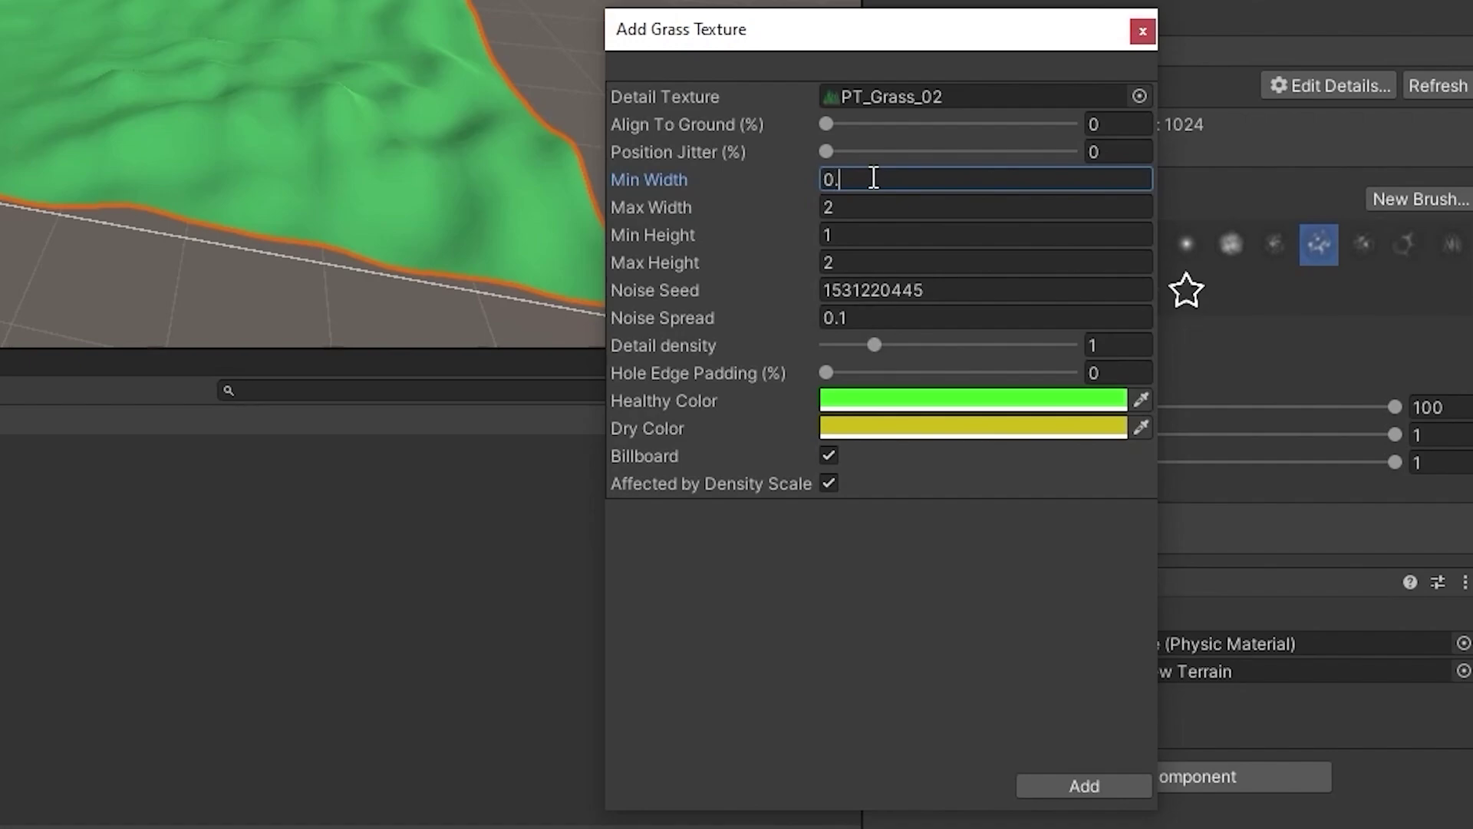
text(5)
key(Tab)
text(1)
key(Tab)
key(BackSpace)
text(0.)
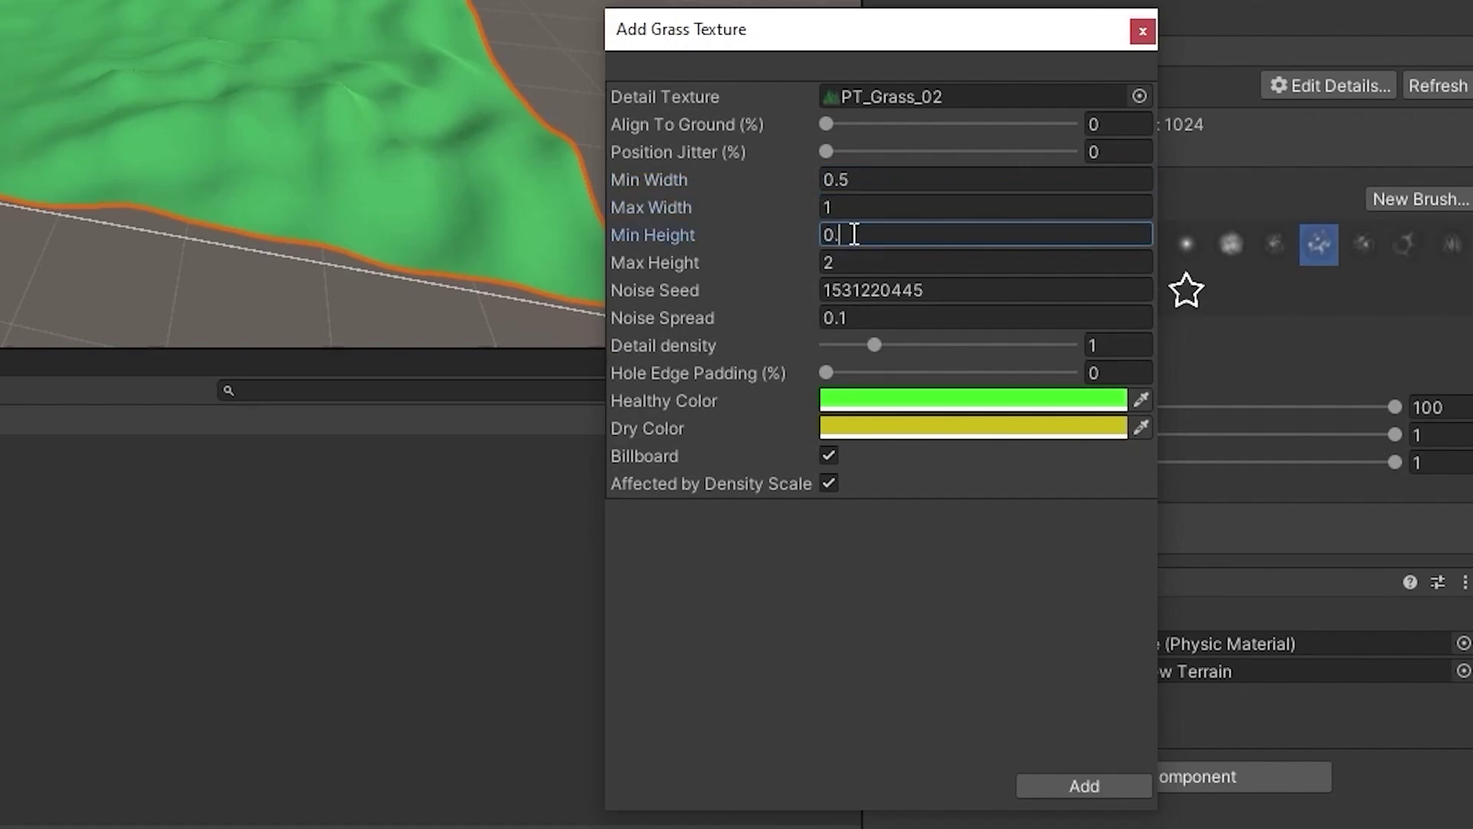
text(5)
key(Tab)
text(1)
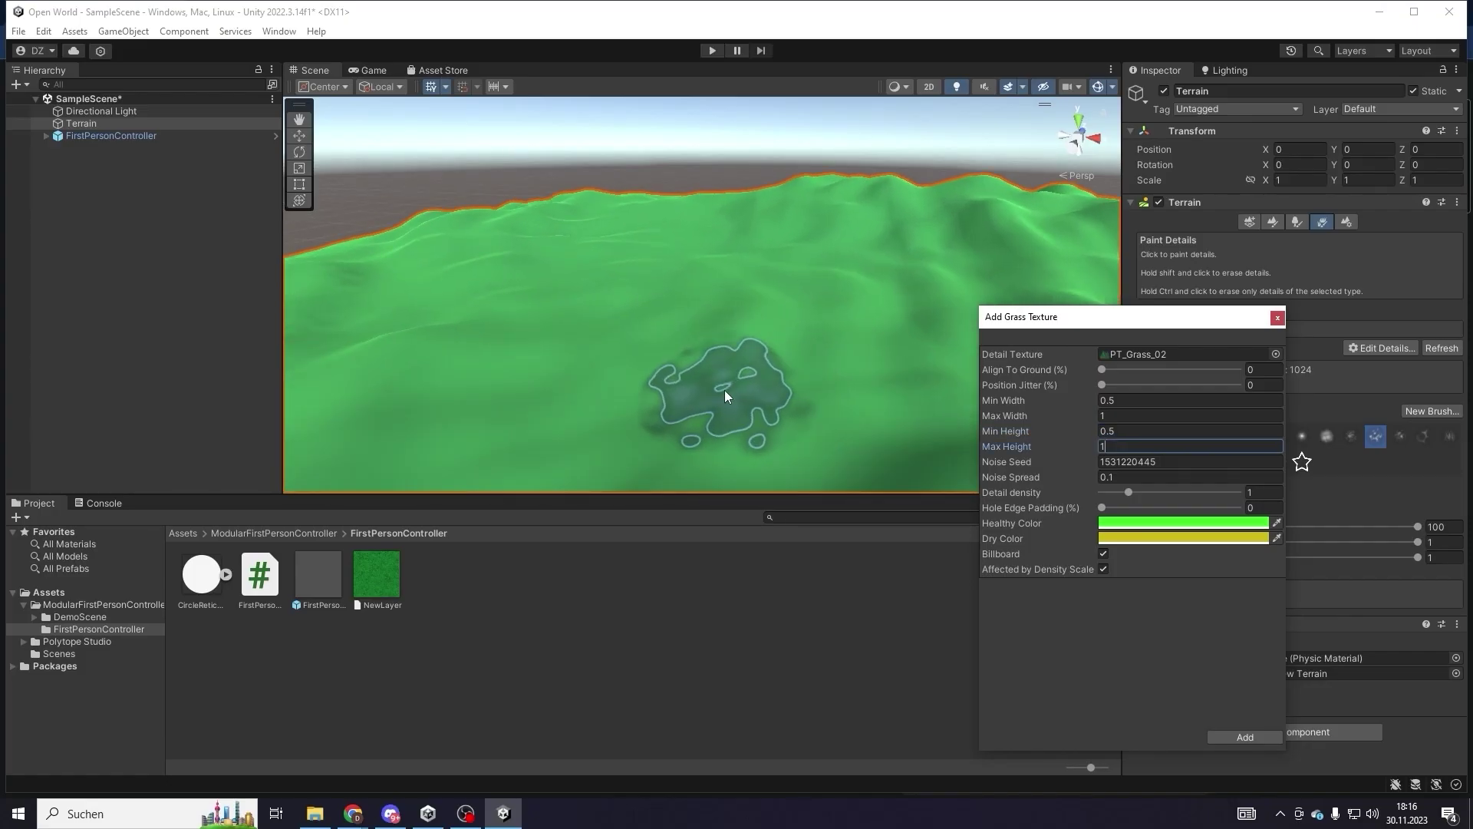
- Eyedrop grass green from the scene for both the healthy and dry colours
scroll(724, 390, up, 5)
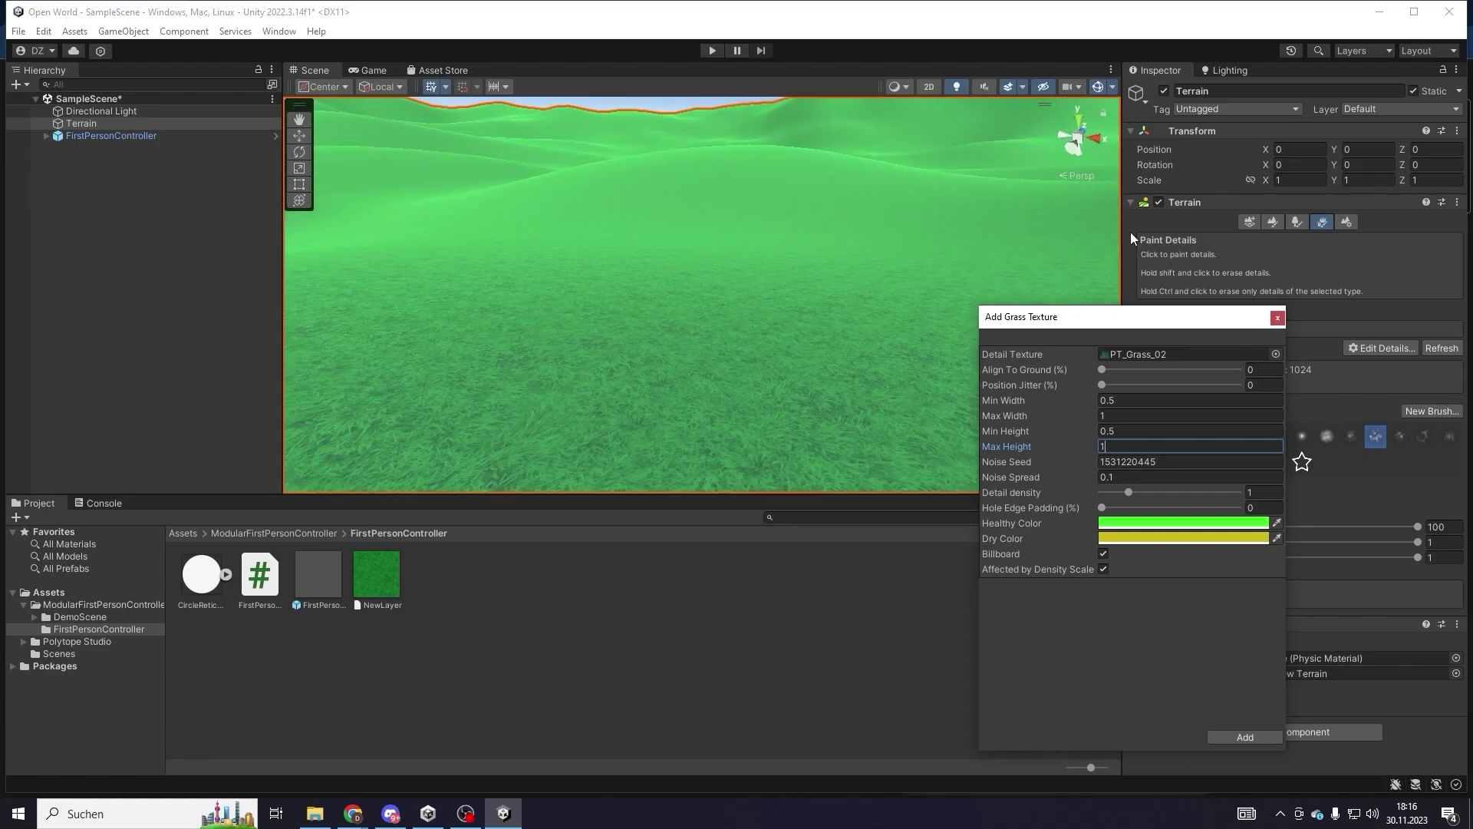
click(1276, 523)
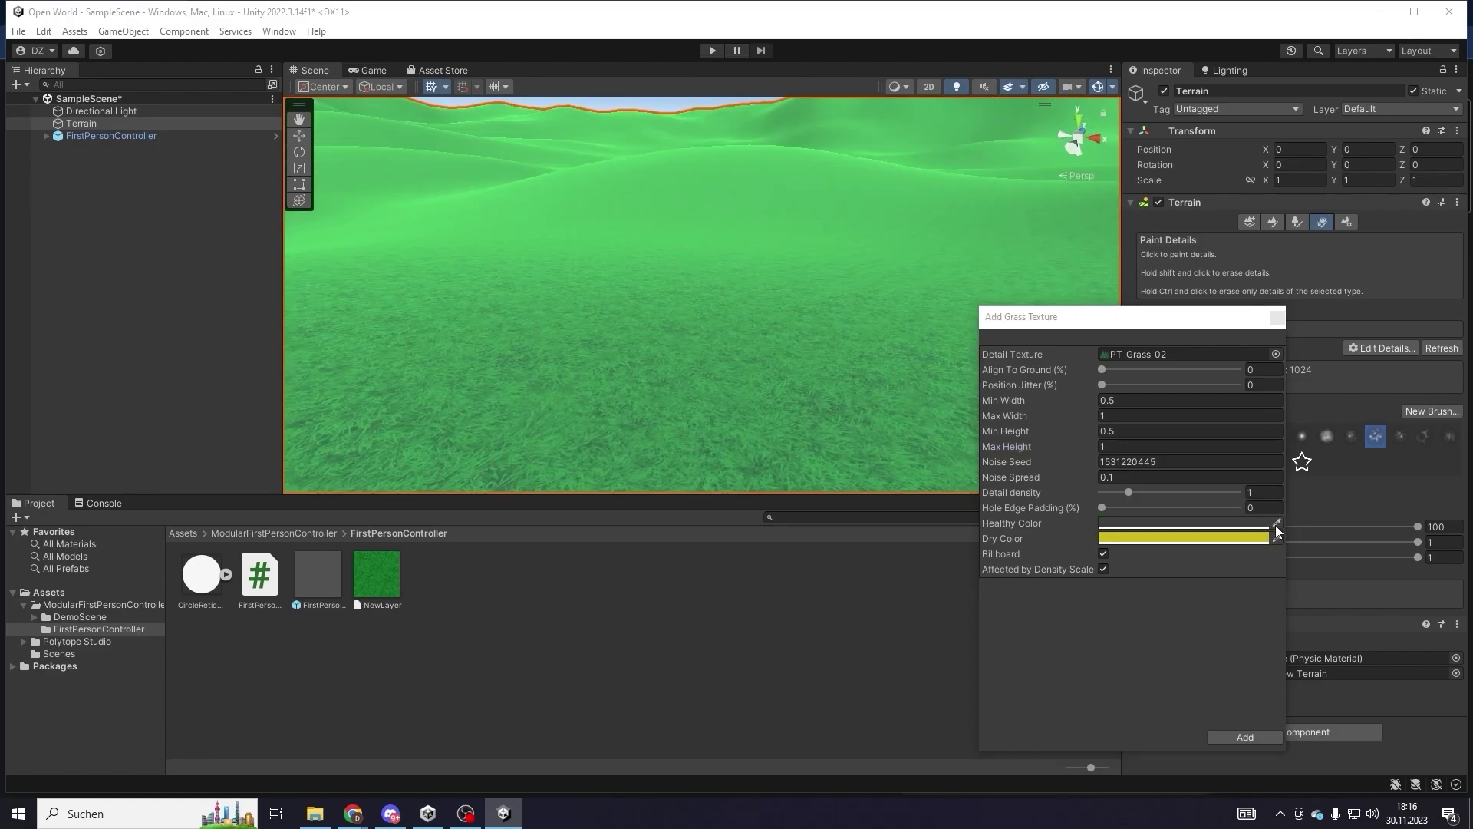
click(760, 409)
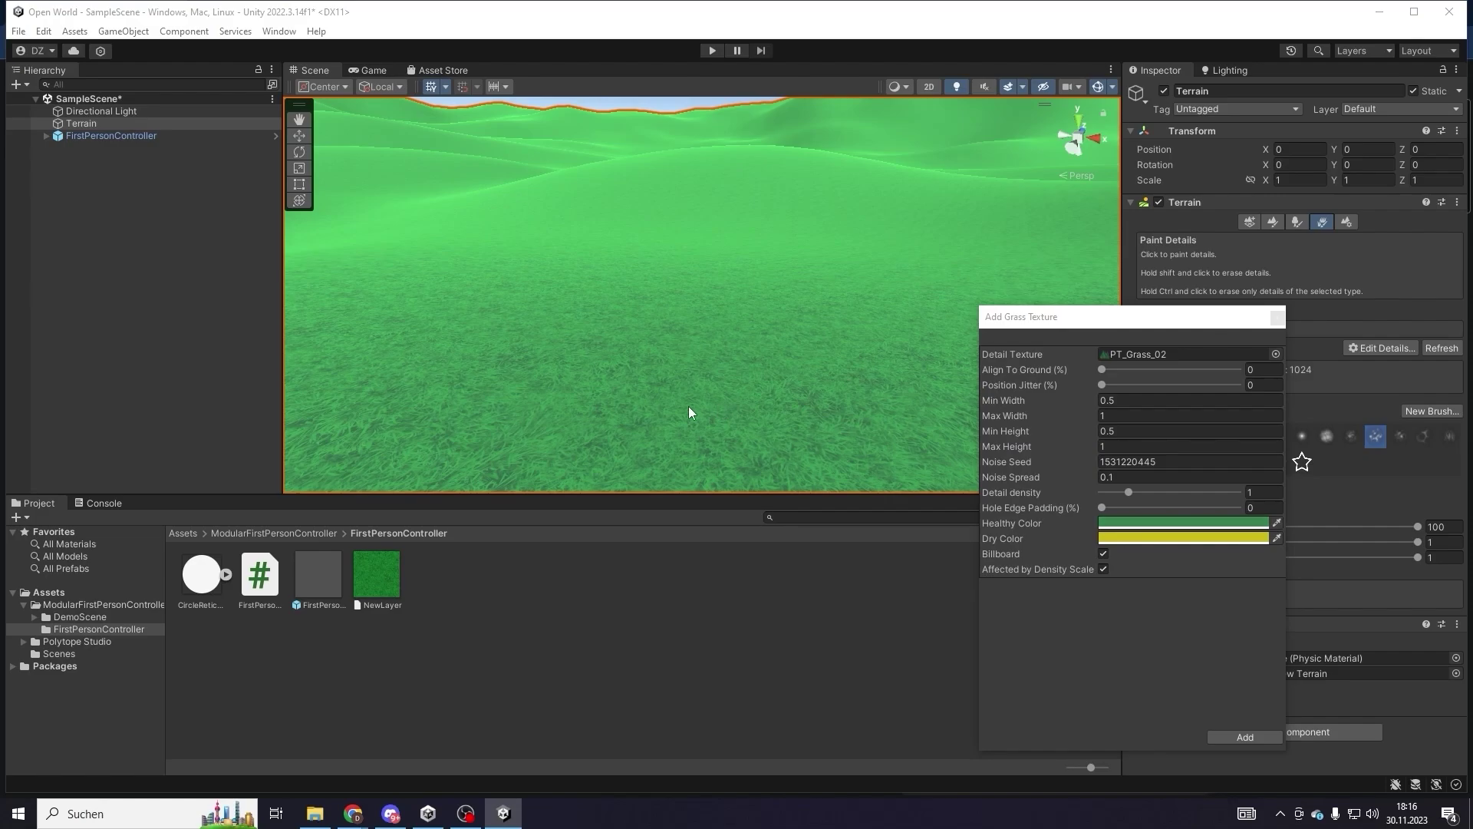
click(728, 386)
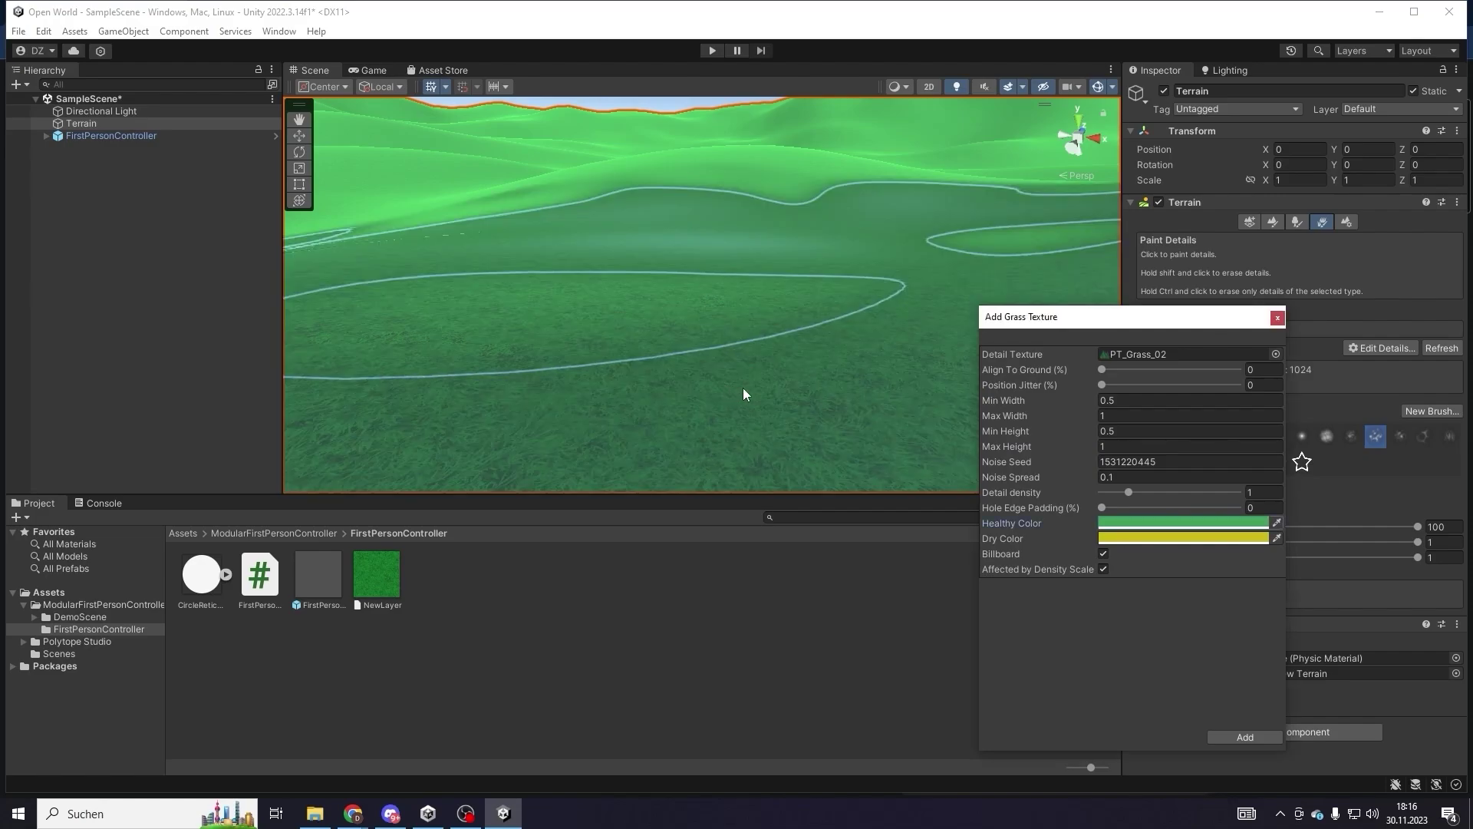
click(1272, 539)
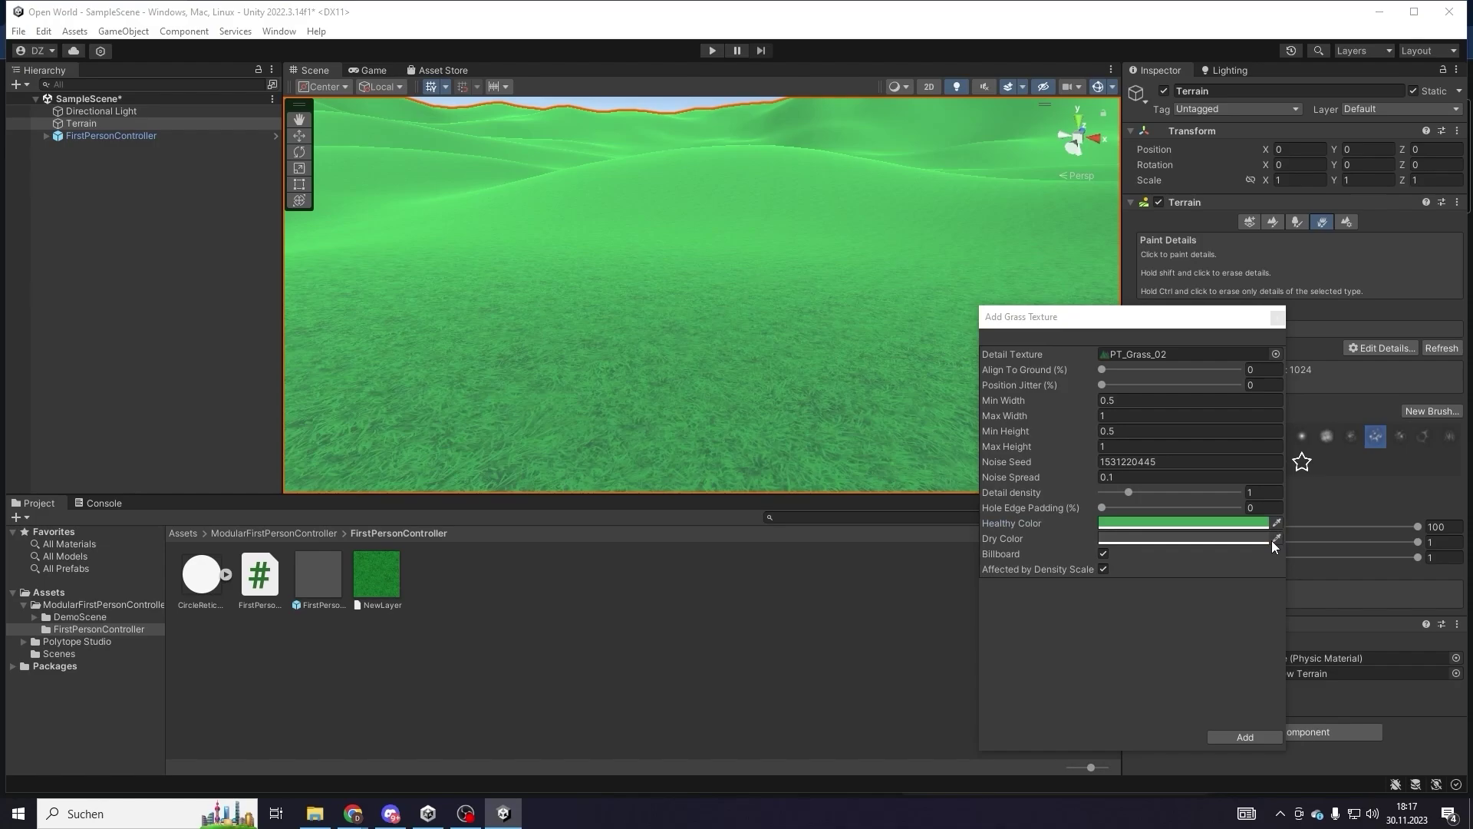
click(708, 455)
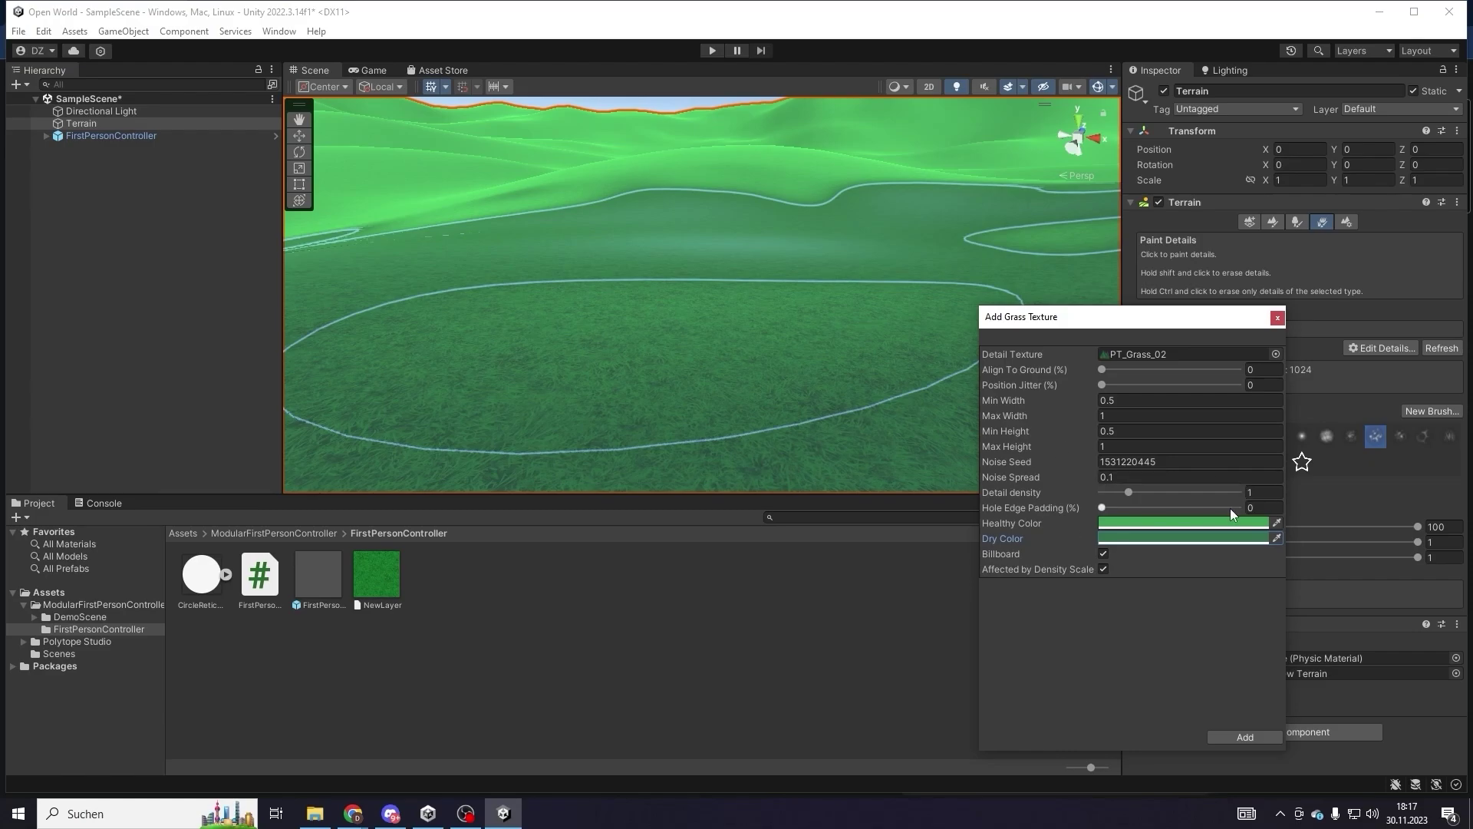
- Set Detail density to 3 and add the grass detail to the terrain
click(1256, 496)
double_click(1259, 494)
text(3)
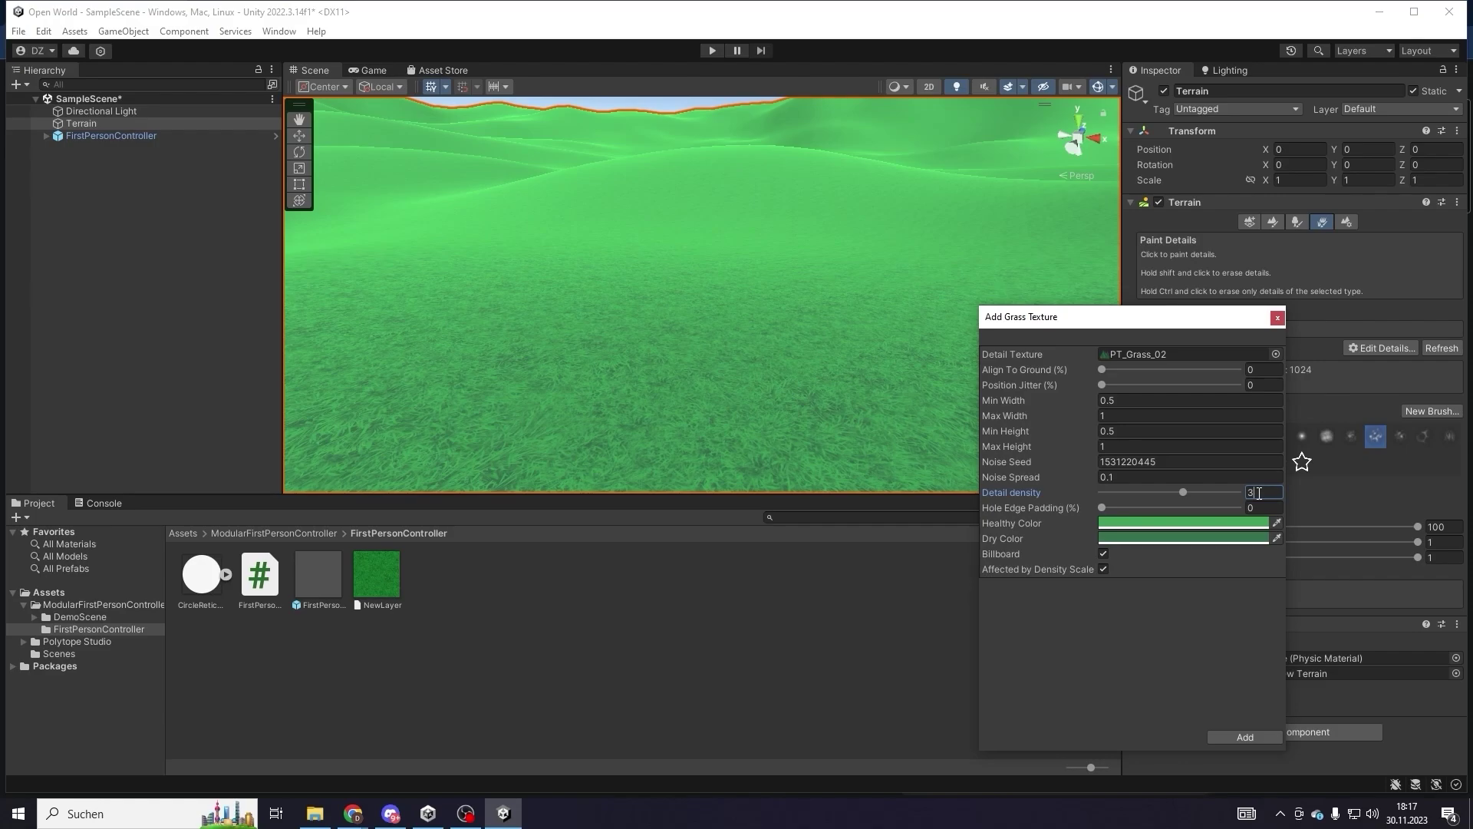
click(1245, 734)
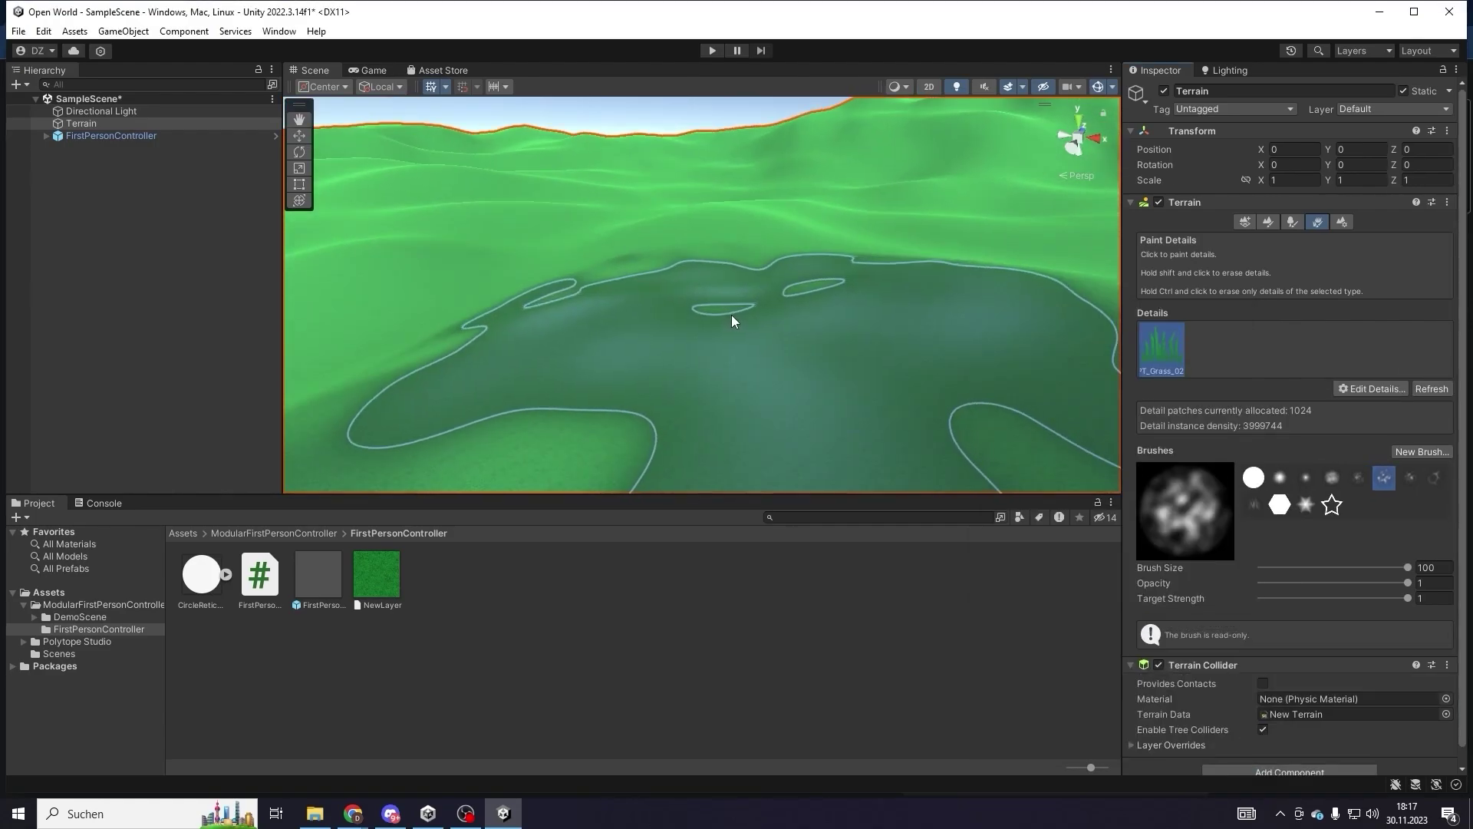
- Paint PT_Grass_02 across the terrain's plain with a round brush, then view through the Game camera
click(1253, 477)
drag(675, 369, 721, 292)
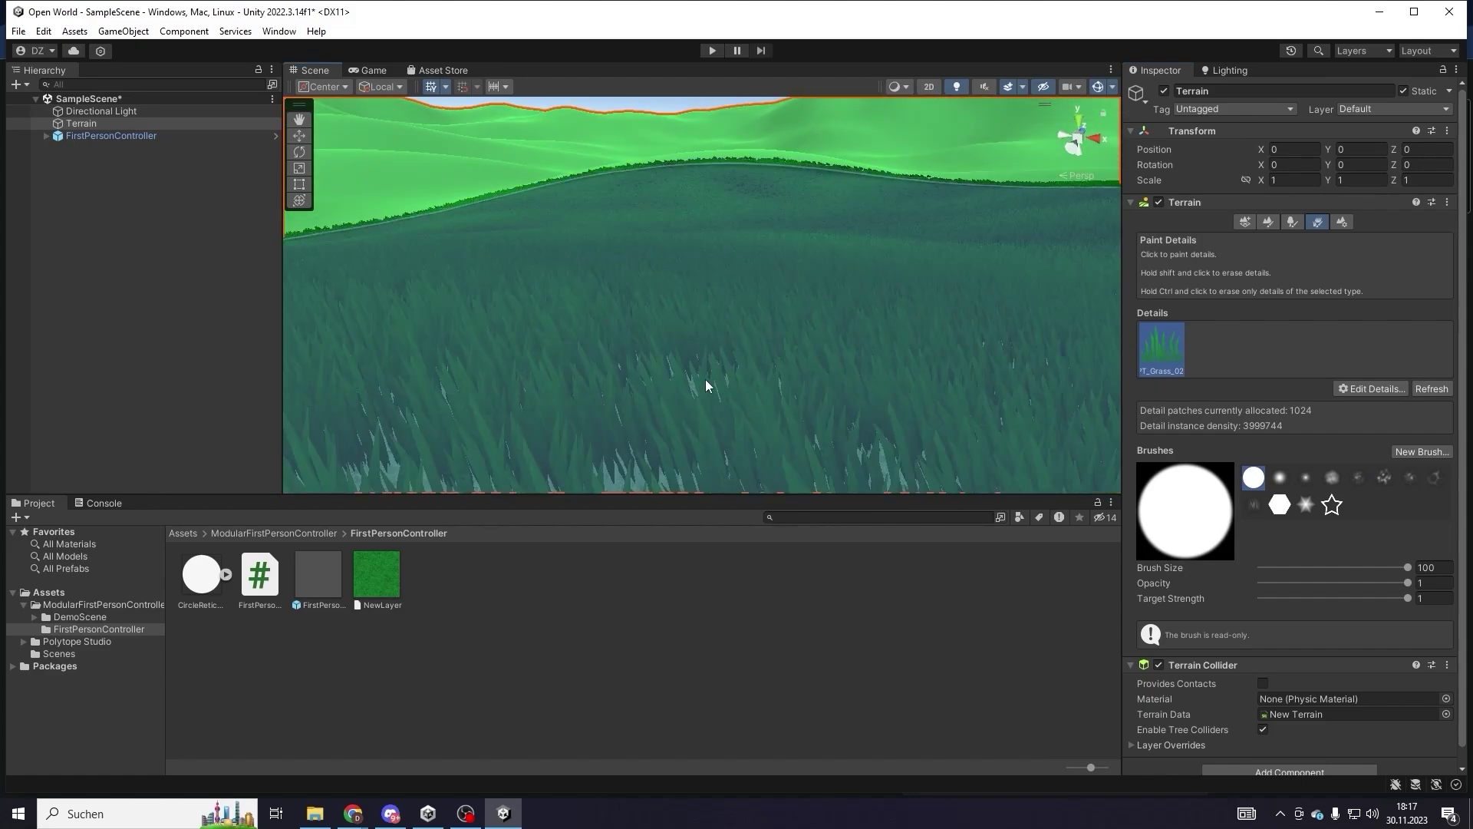
scroll(637, 308, down, 5)
scroll(670, 327, down, 5)
scroll(684, 339, down, 3)
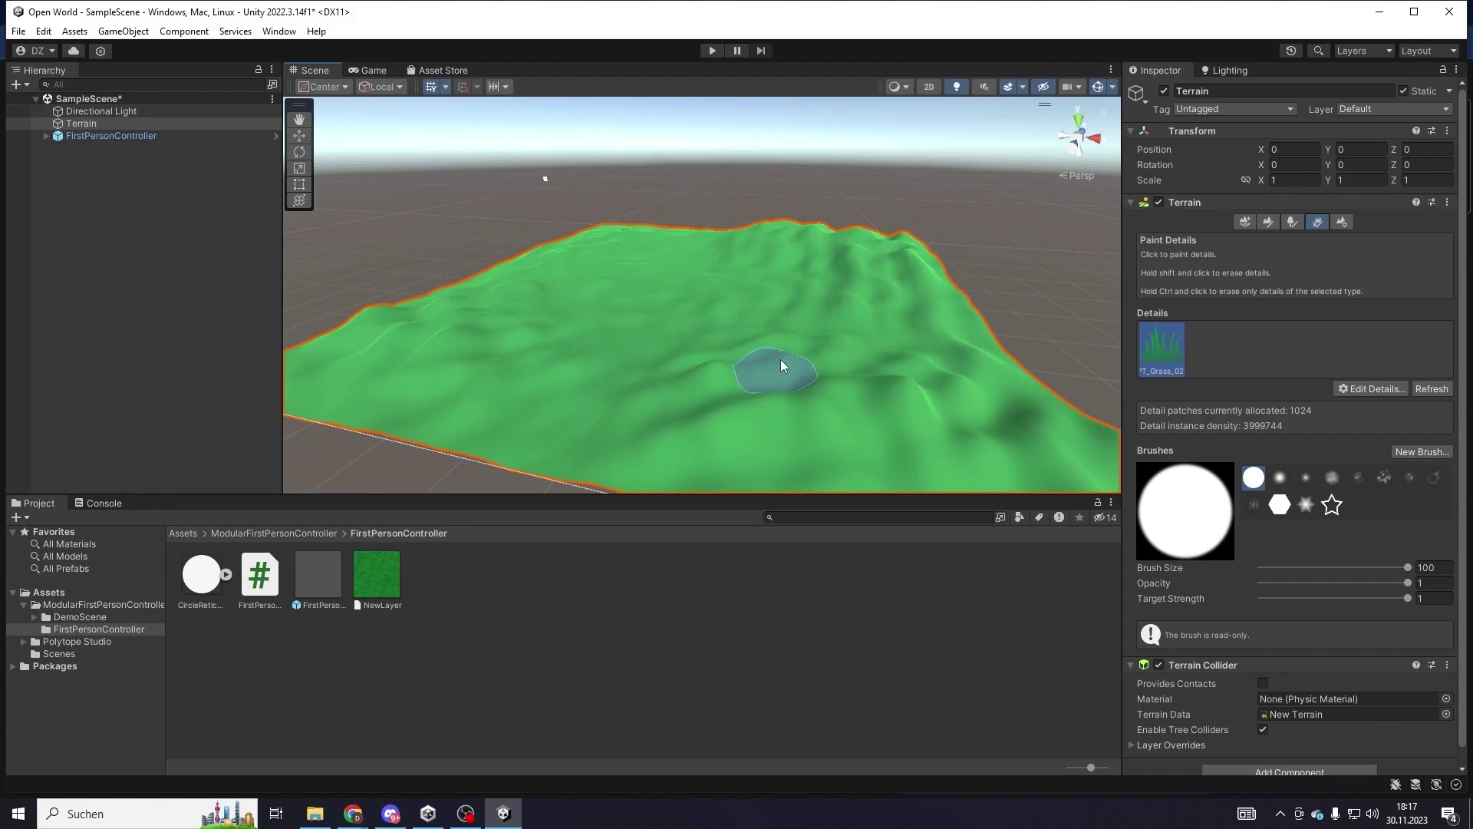
click(398, 71)
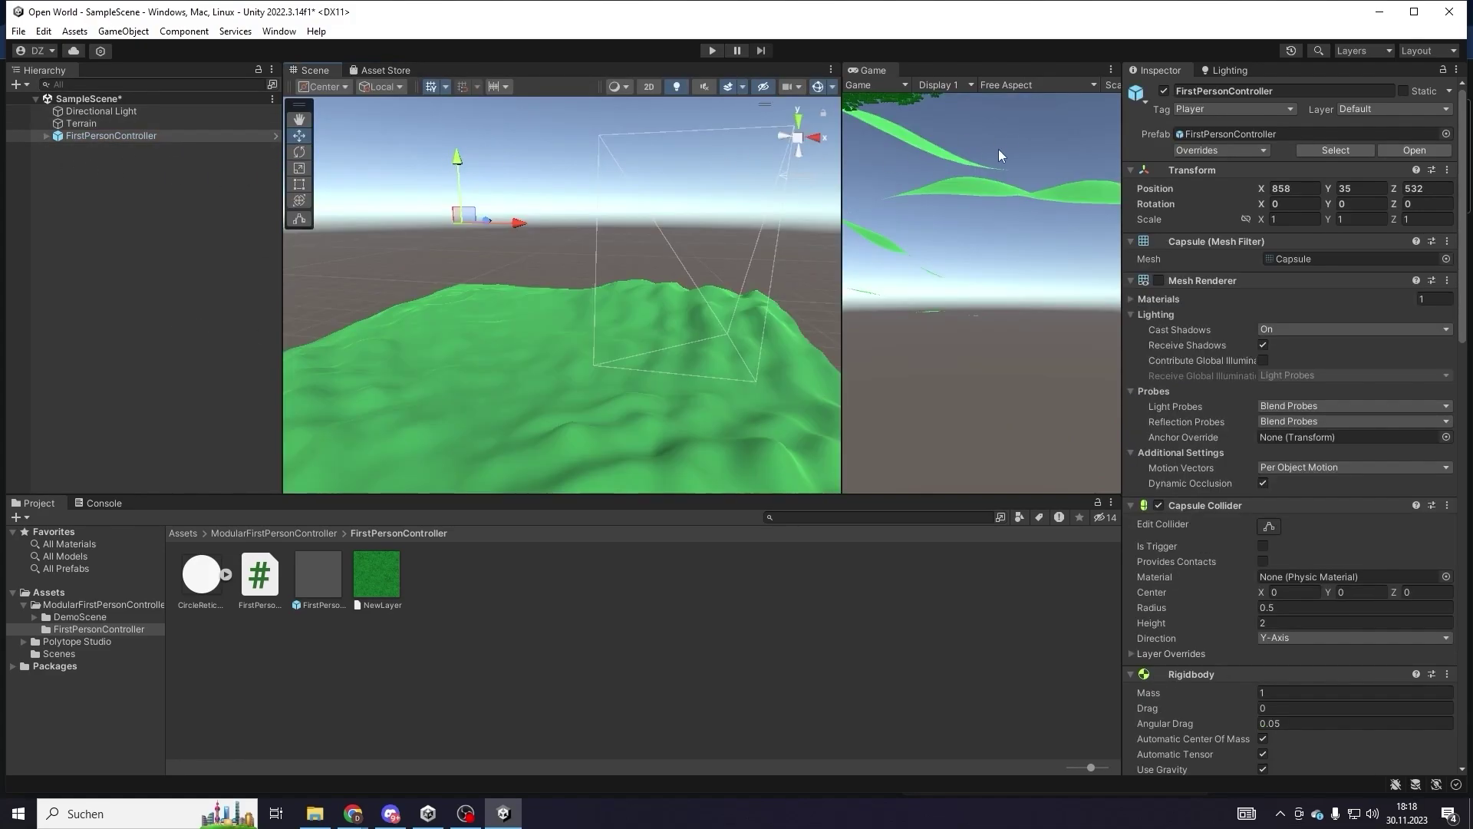
- Raise the player to Y 45, extend grass Detail Distance to 394, and paint more grass
drag(453, 158, 458, 149)
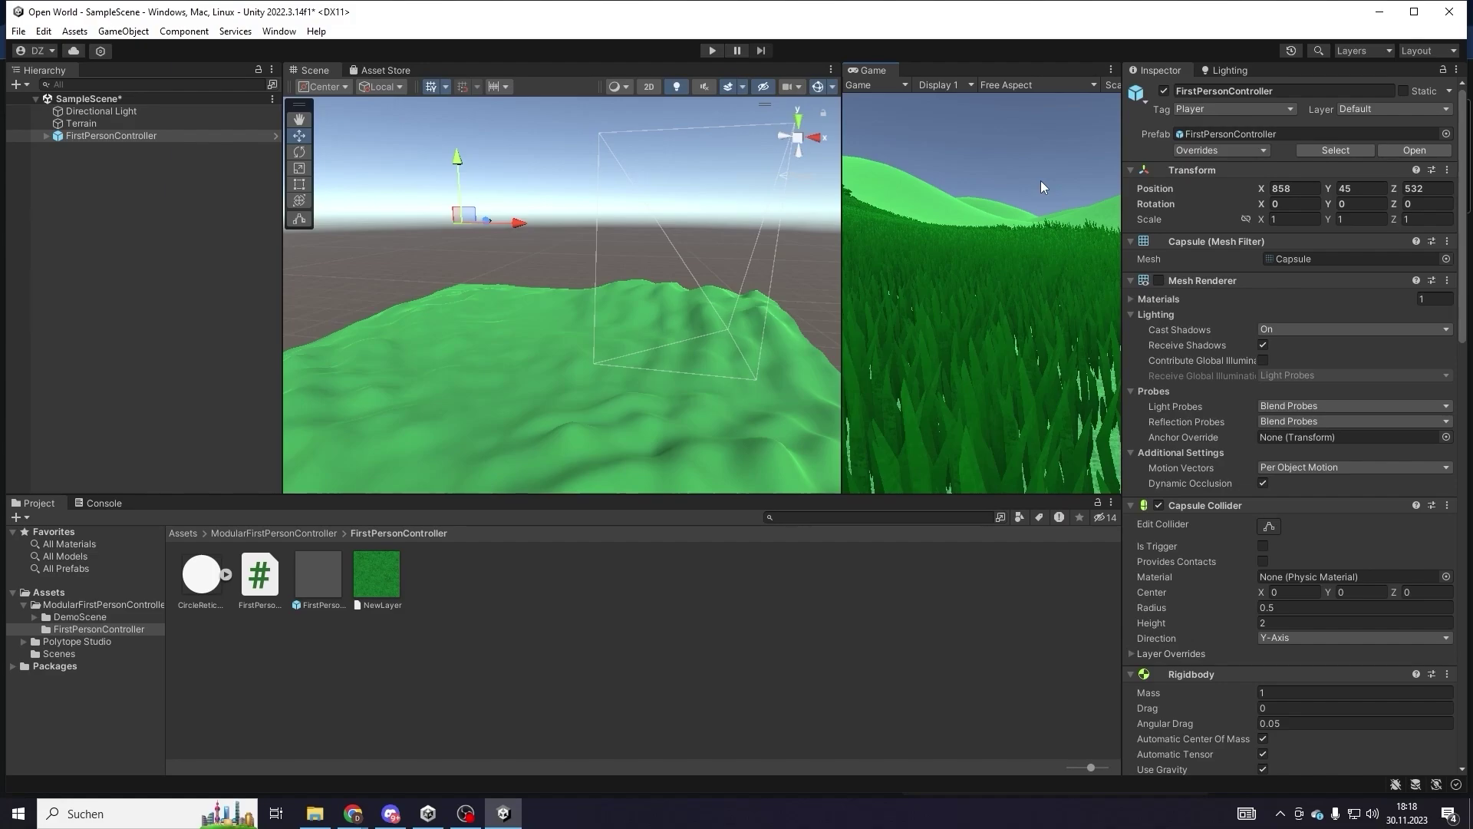
click(94, 124)
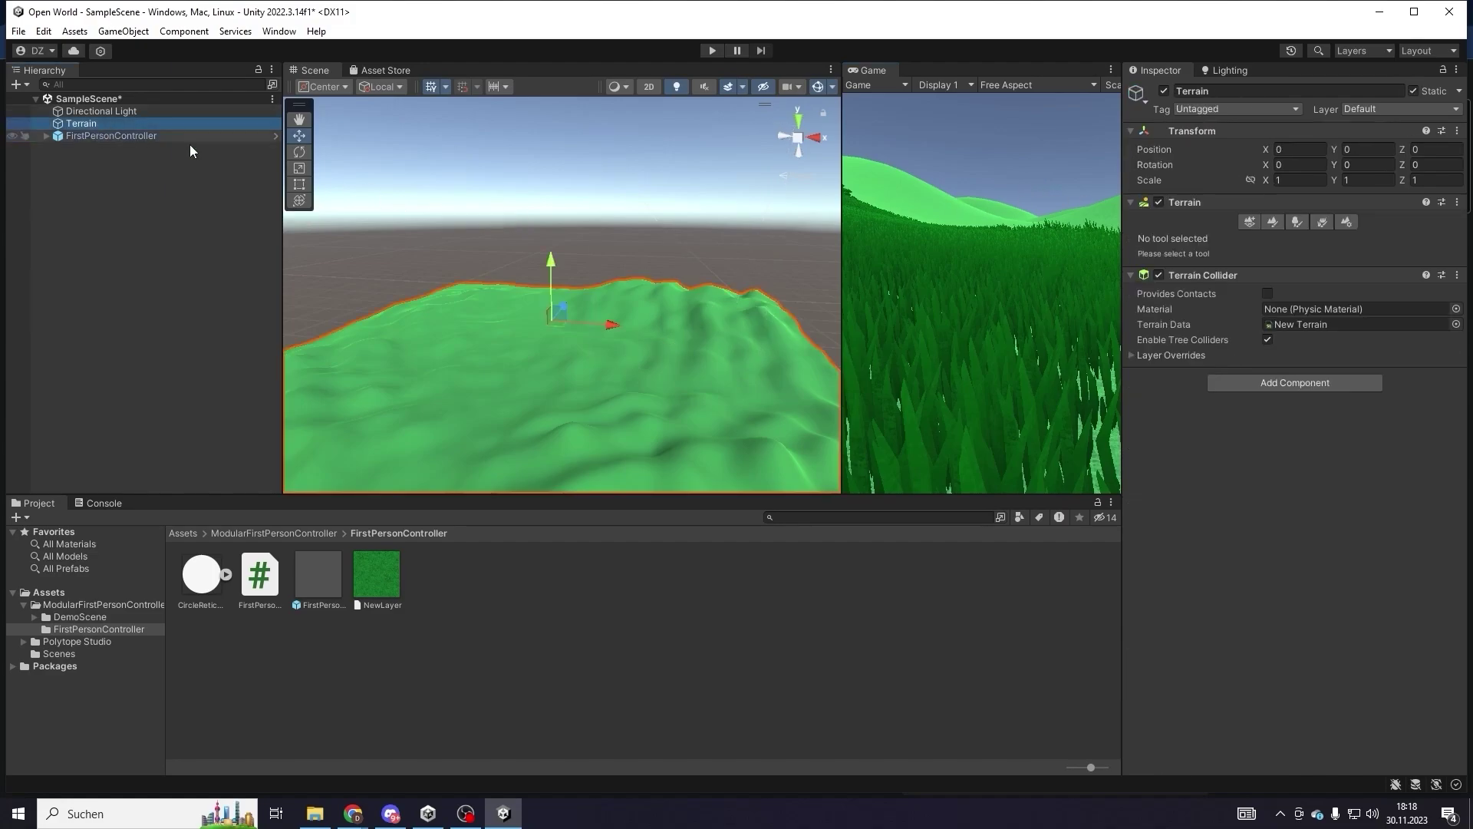
click(1341, 223)
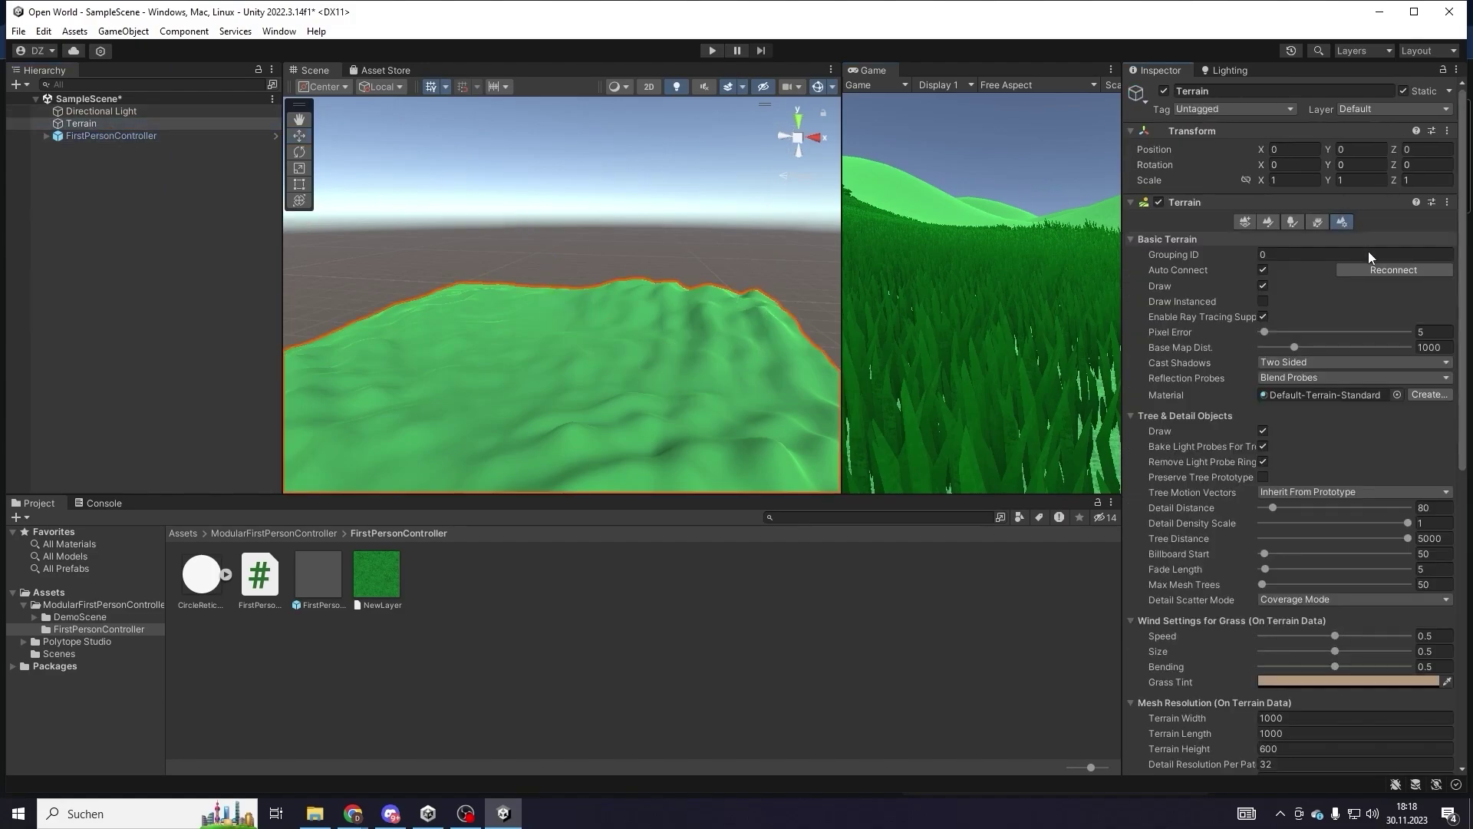
drag(1273, 508, 1319, 509)
click(1328, 221)
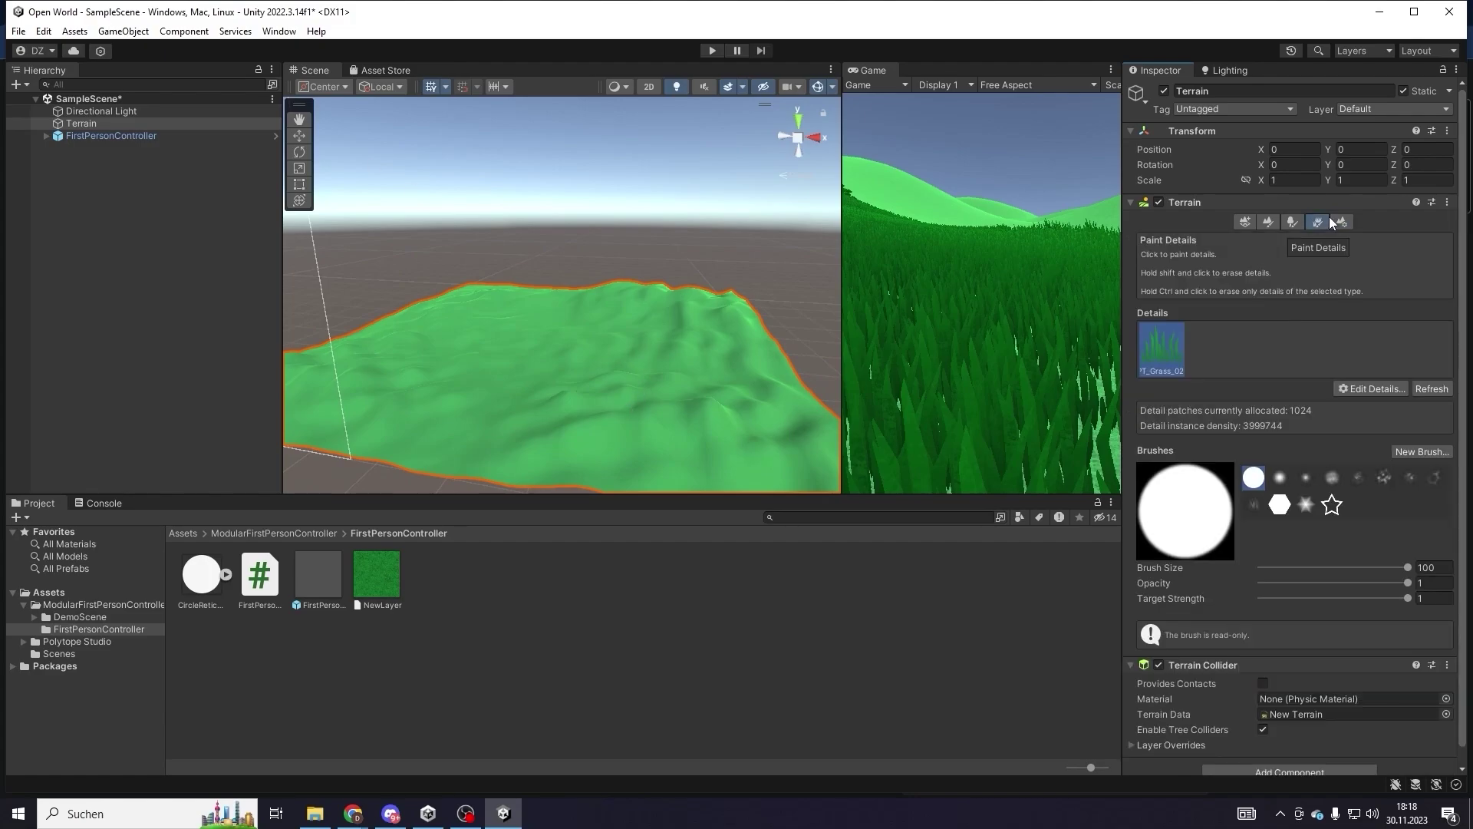
click(549, 355)
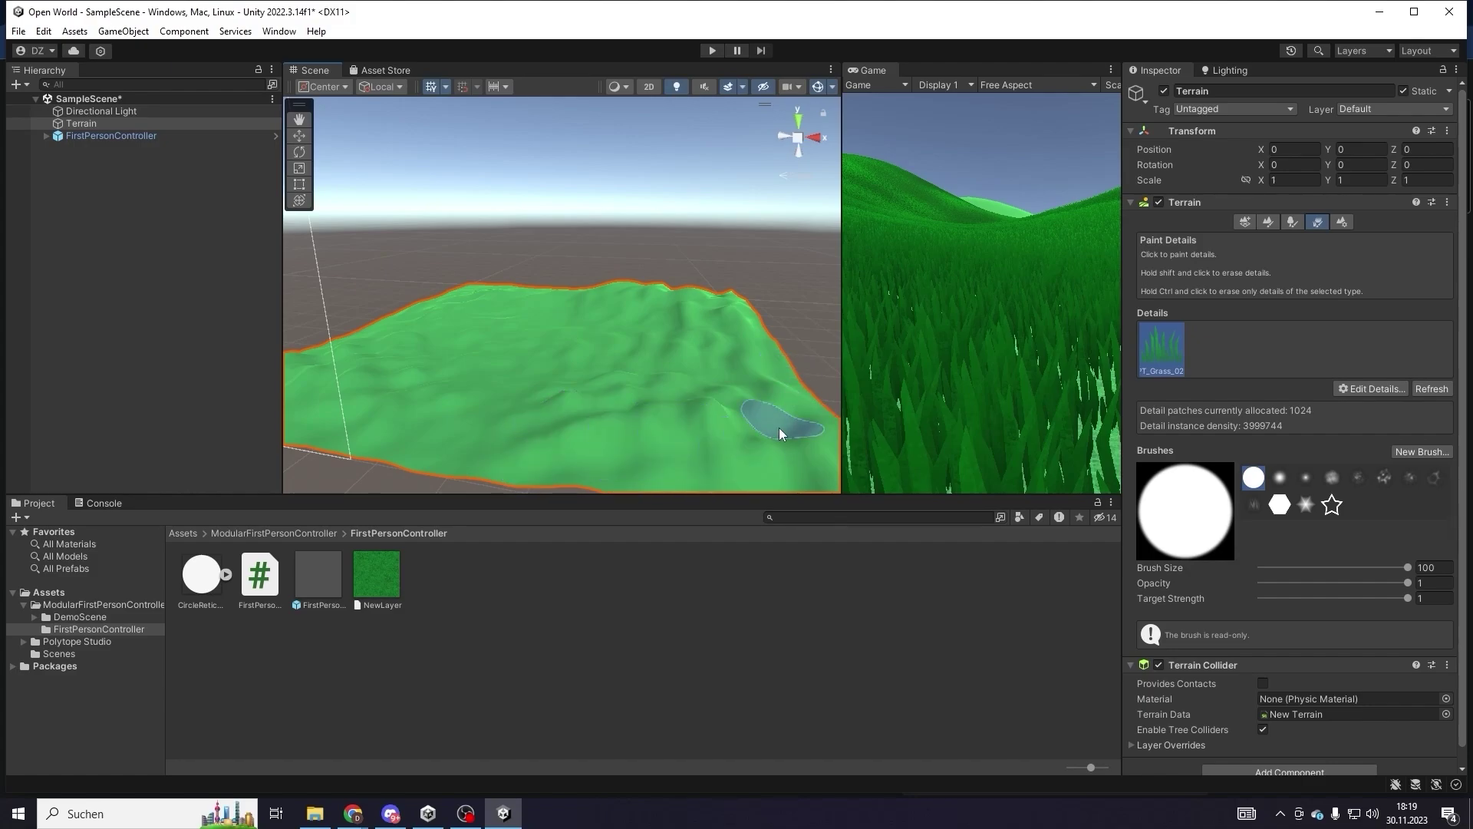
- Add PT_Pine_Tree_03_green as a paintable tree type under Paint Trees > Edit Trees
click(1293, 223)
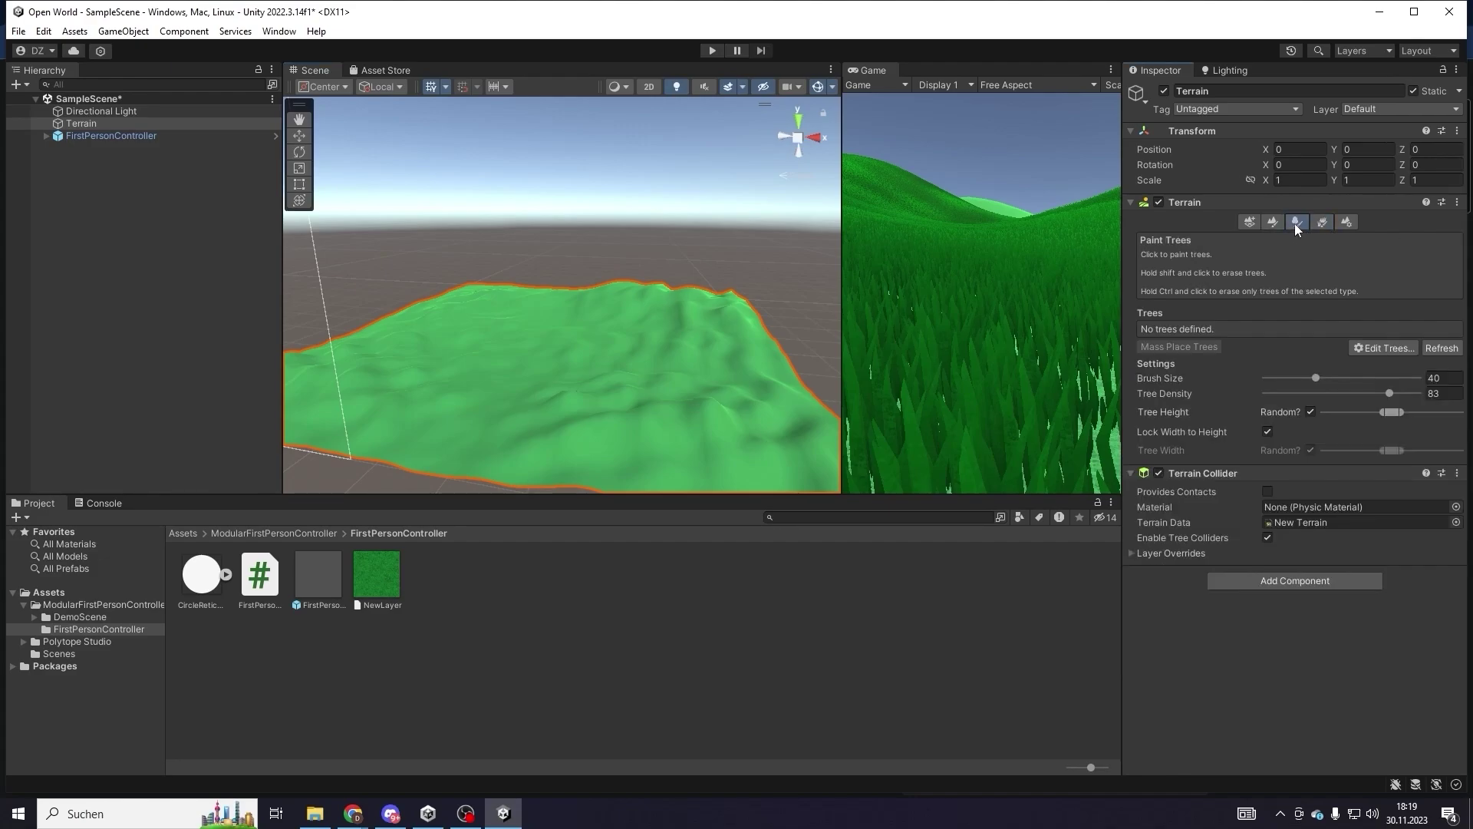
click(1408, 347)
click(1409, 349)
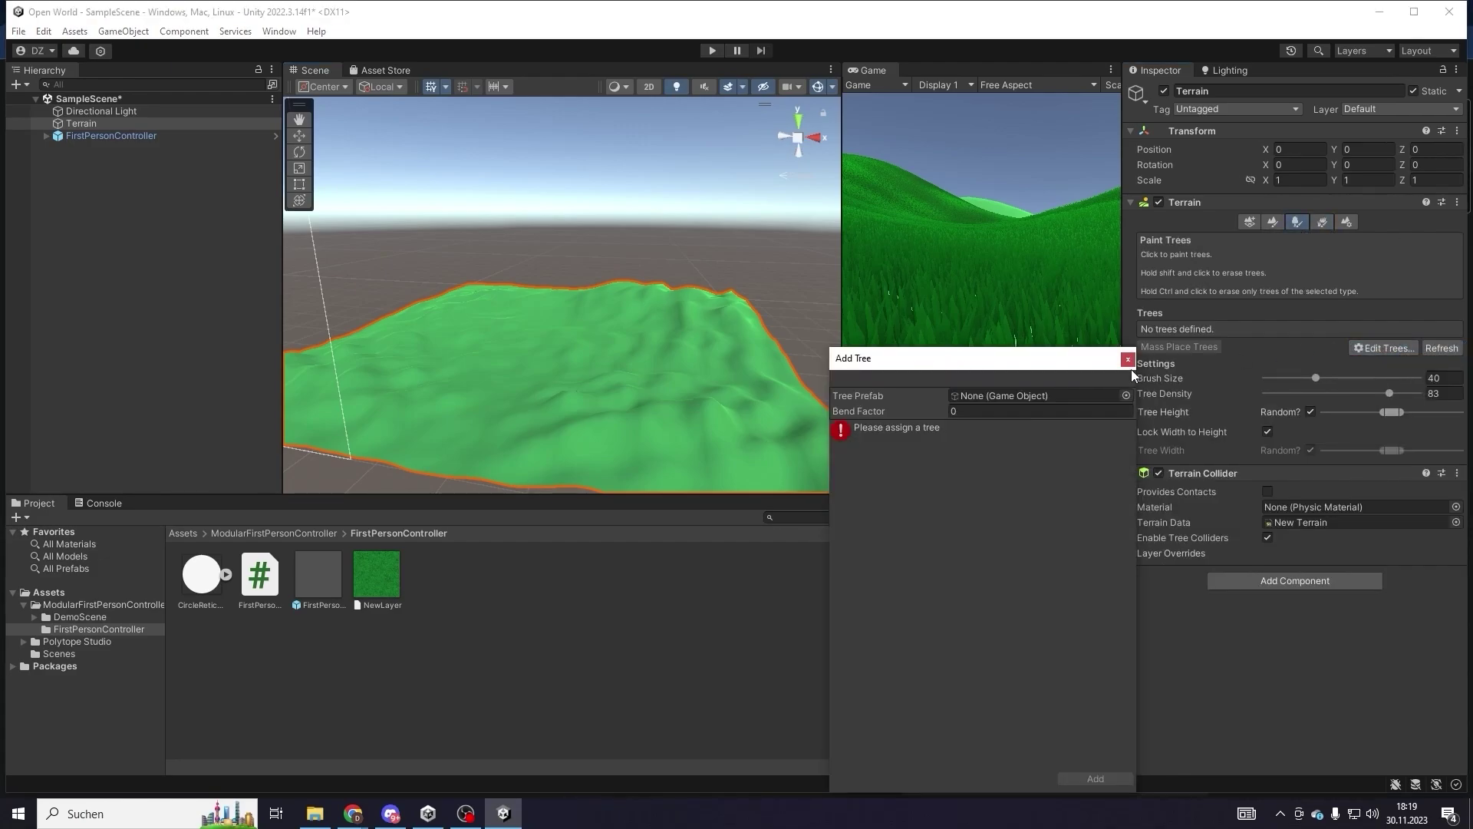
click(1125, 396)
text(tree)
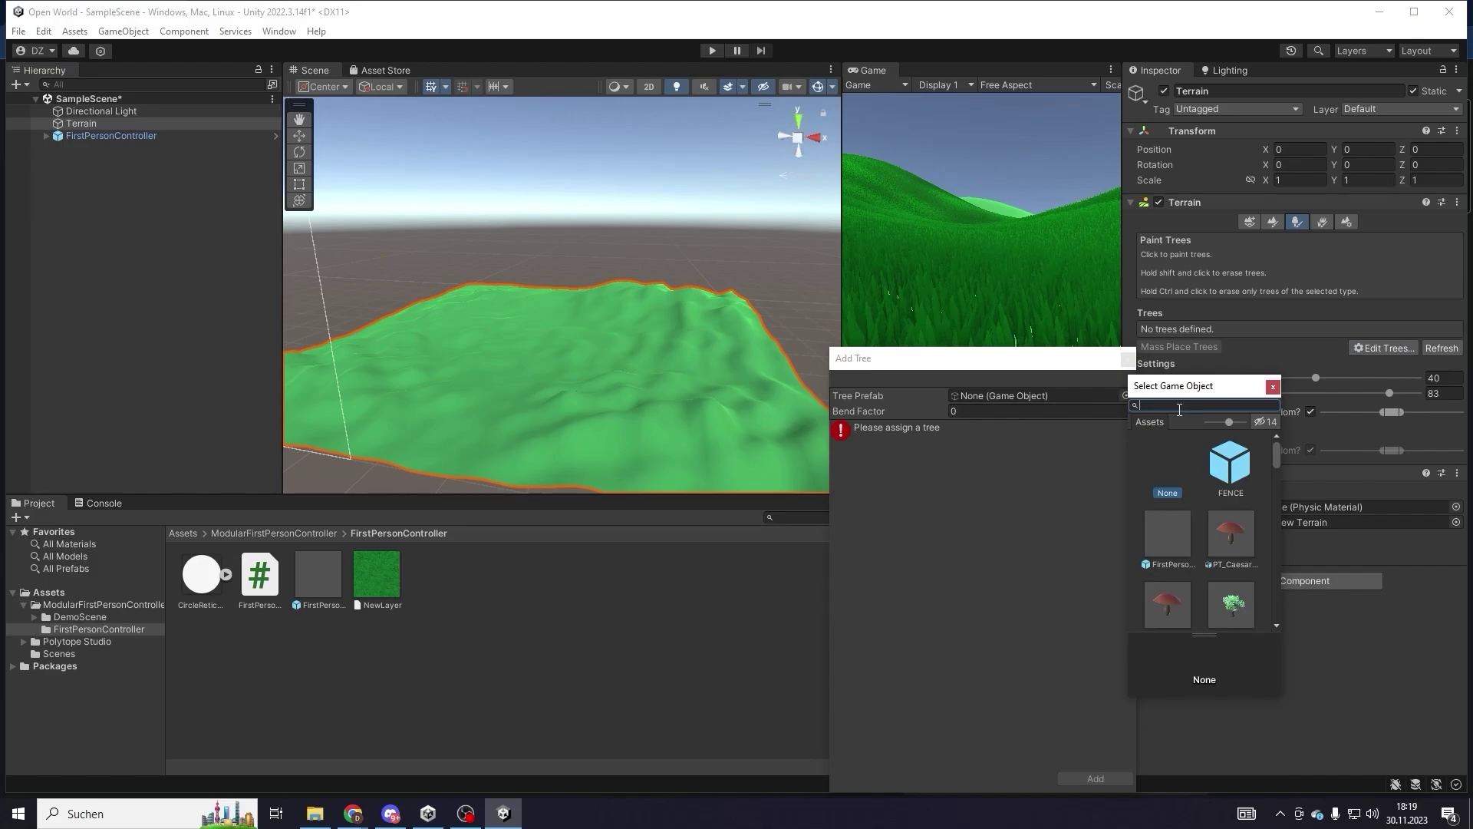
scroll(1210, 513, down, 5)
click(1162, 494)
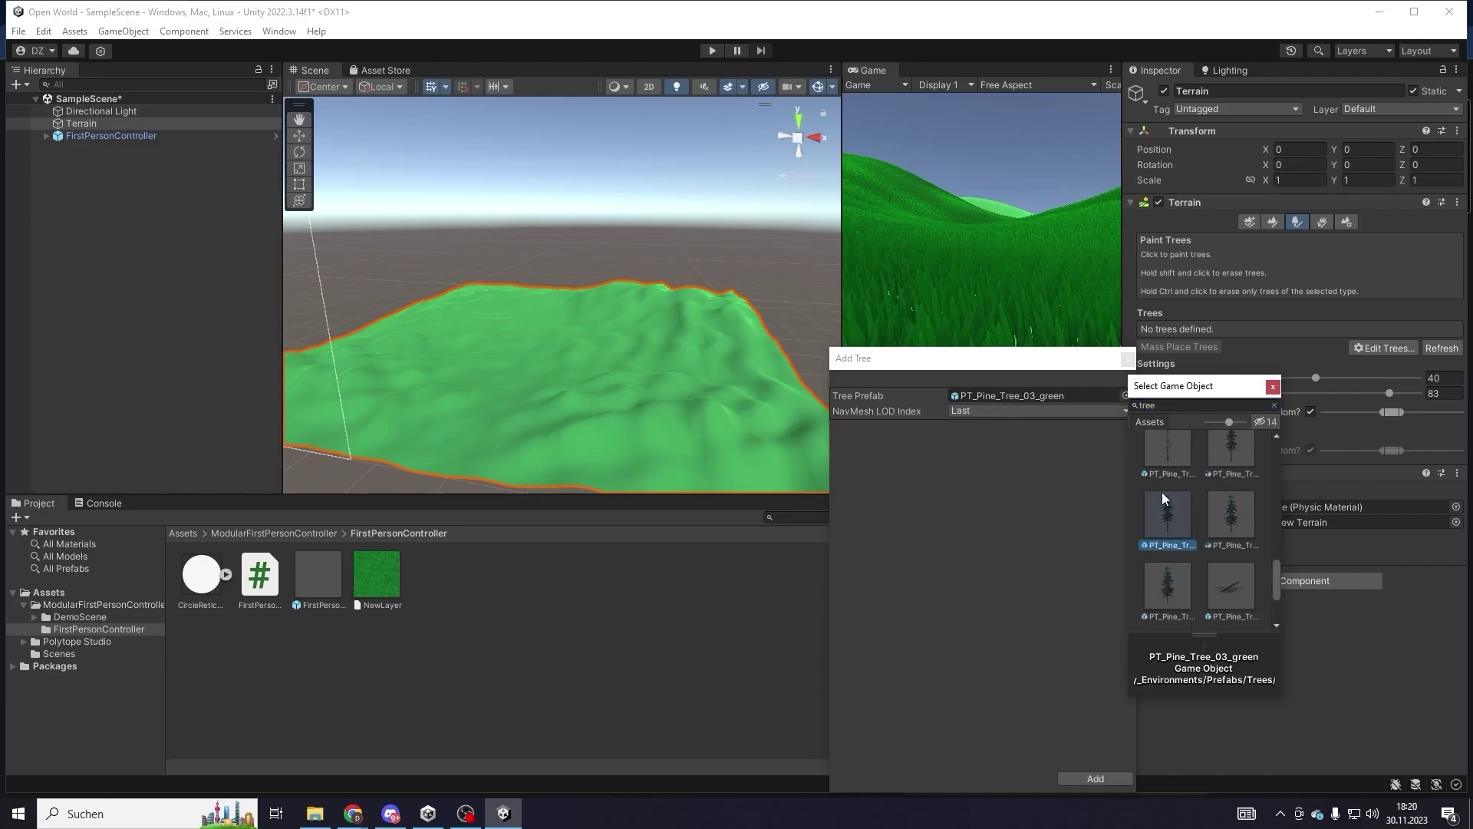
click(1048, 617)
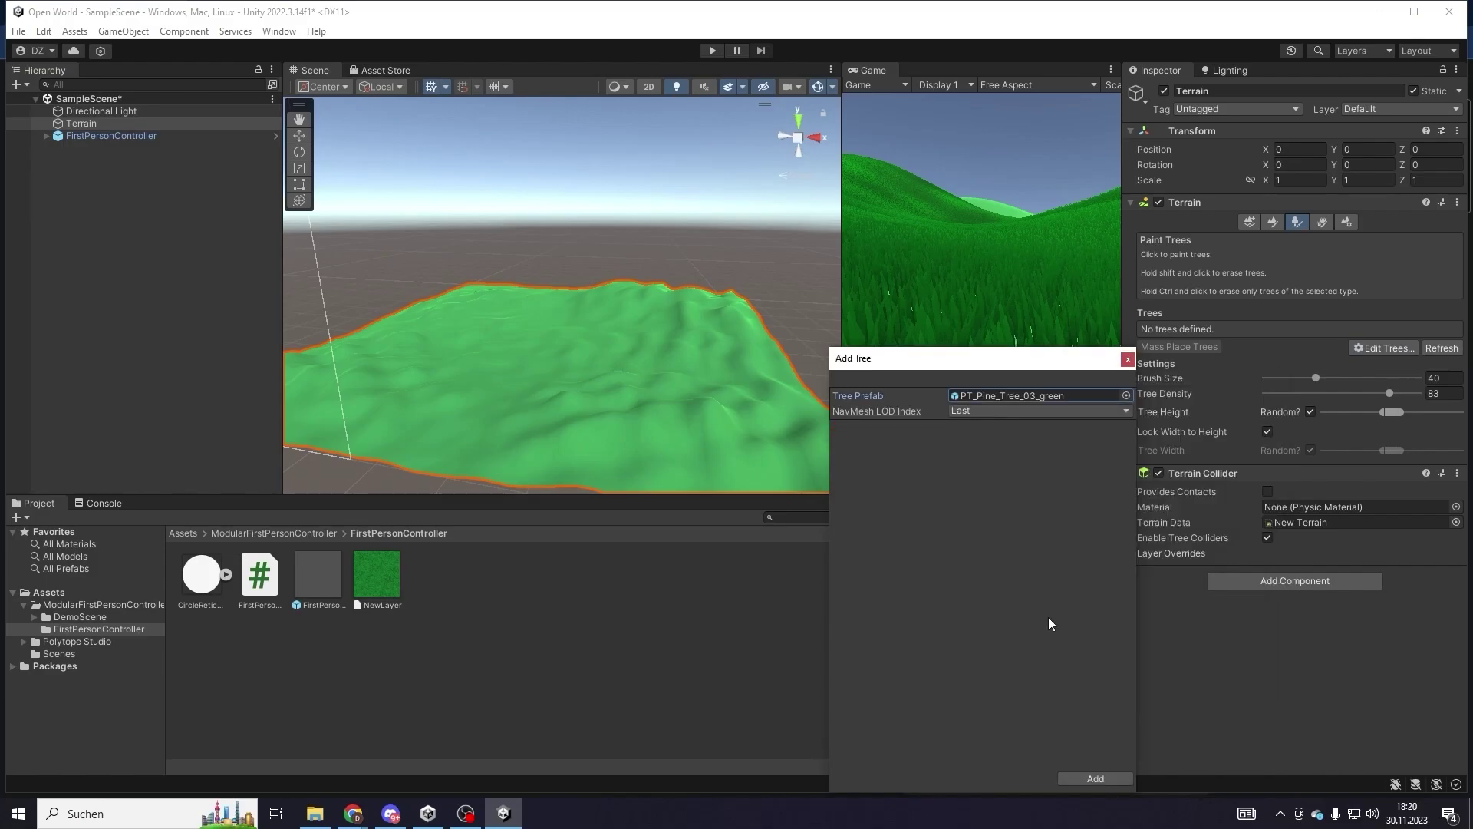
click(1112, 776)
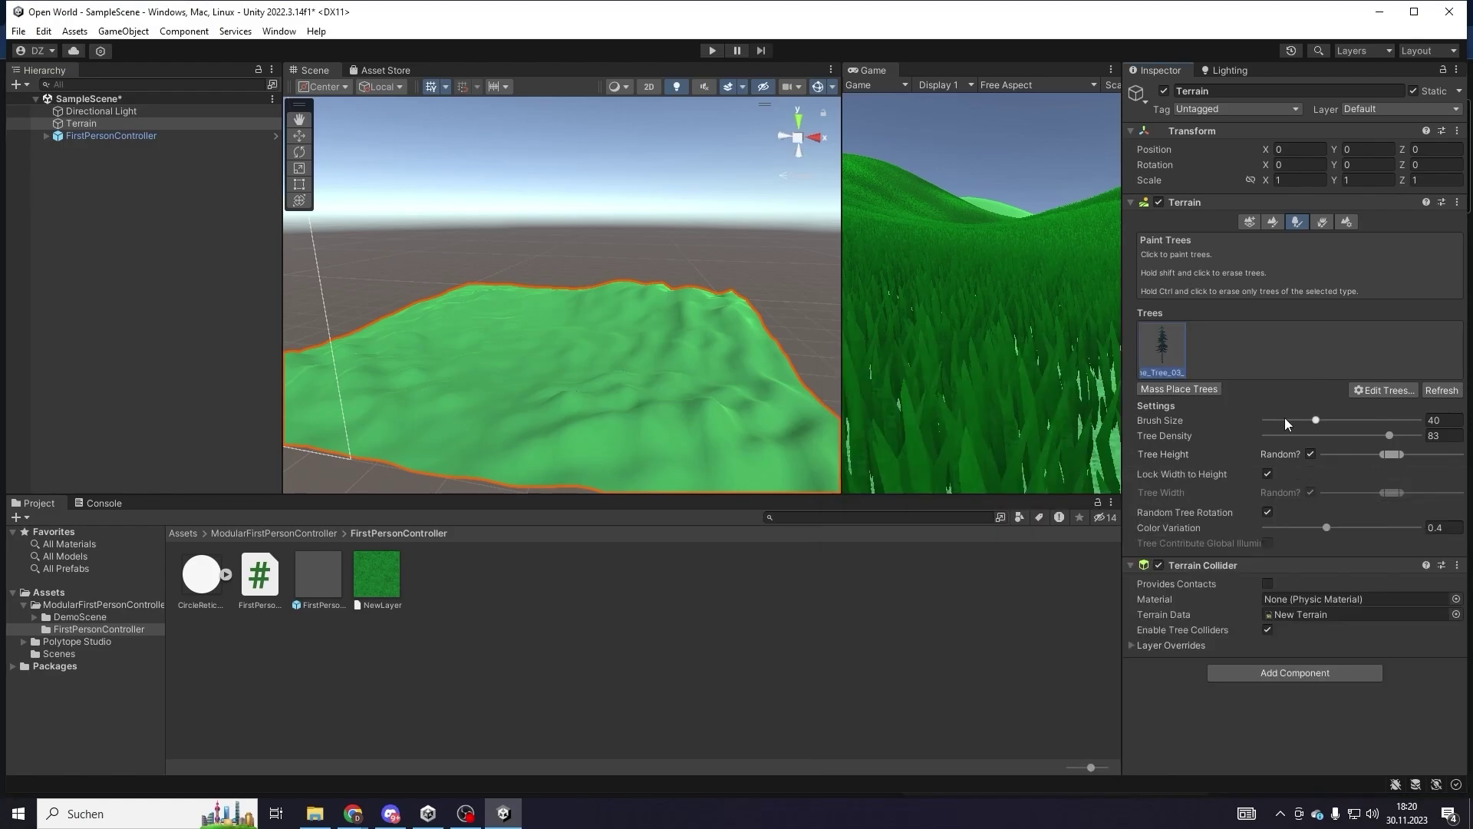
- Mass-place 2000 trees across the terrain and widen the Game view
click(1189, 390)
text(20000)
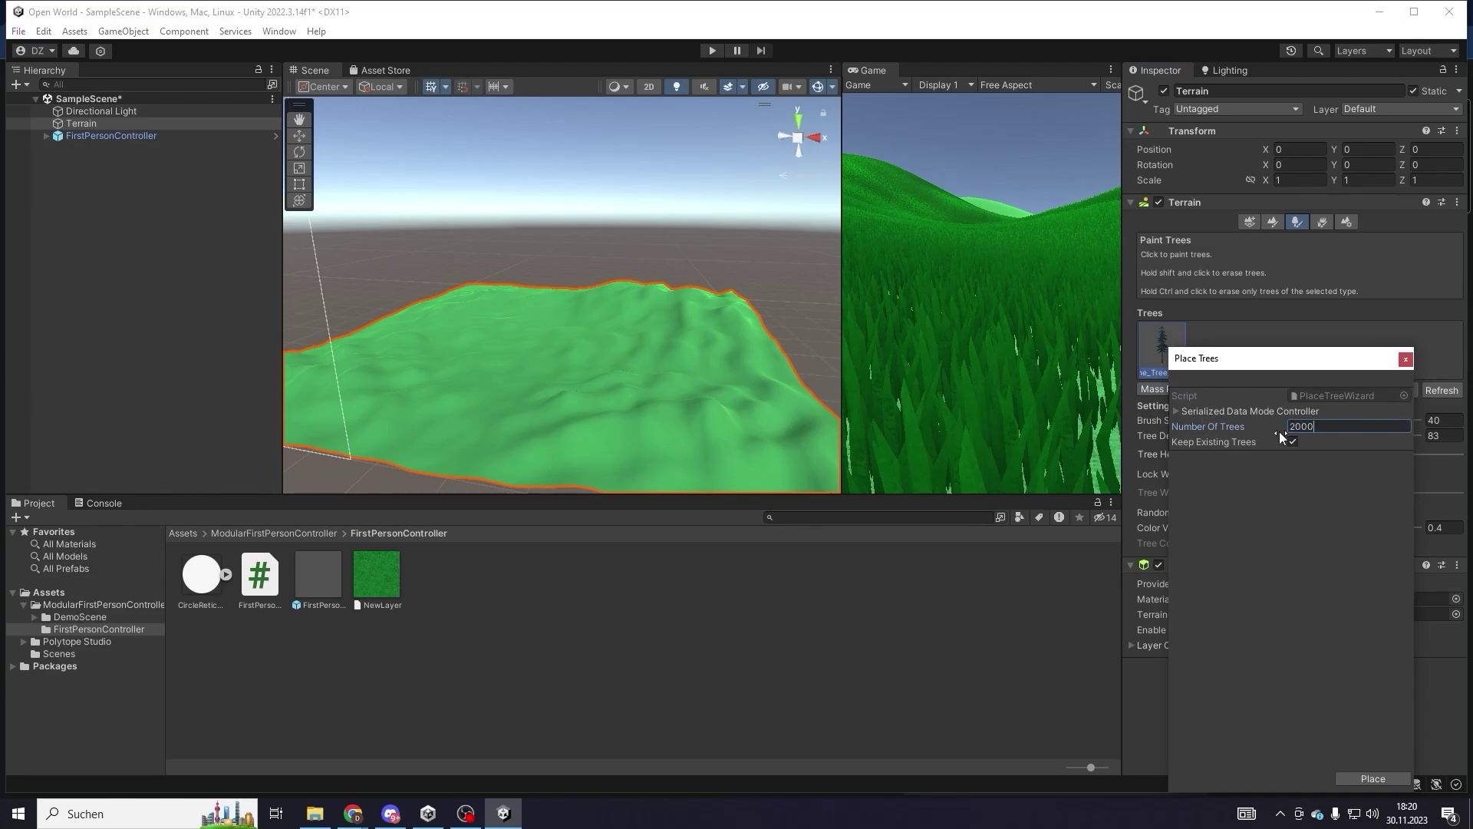
click(1384, 779)
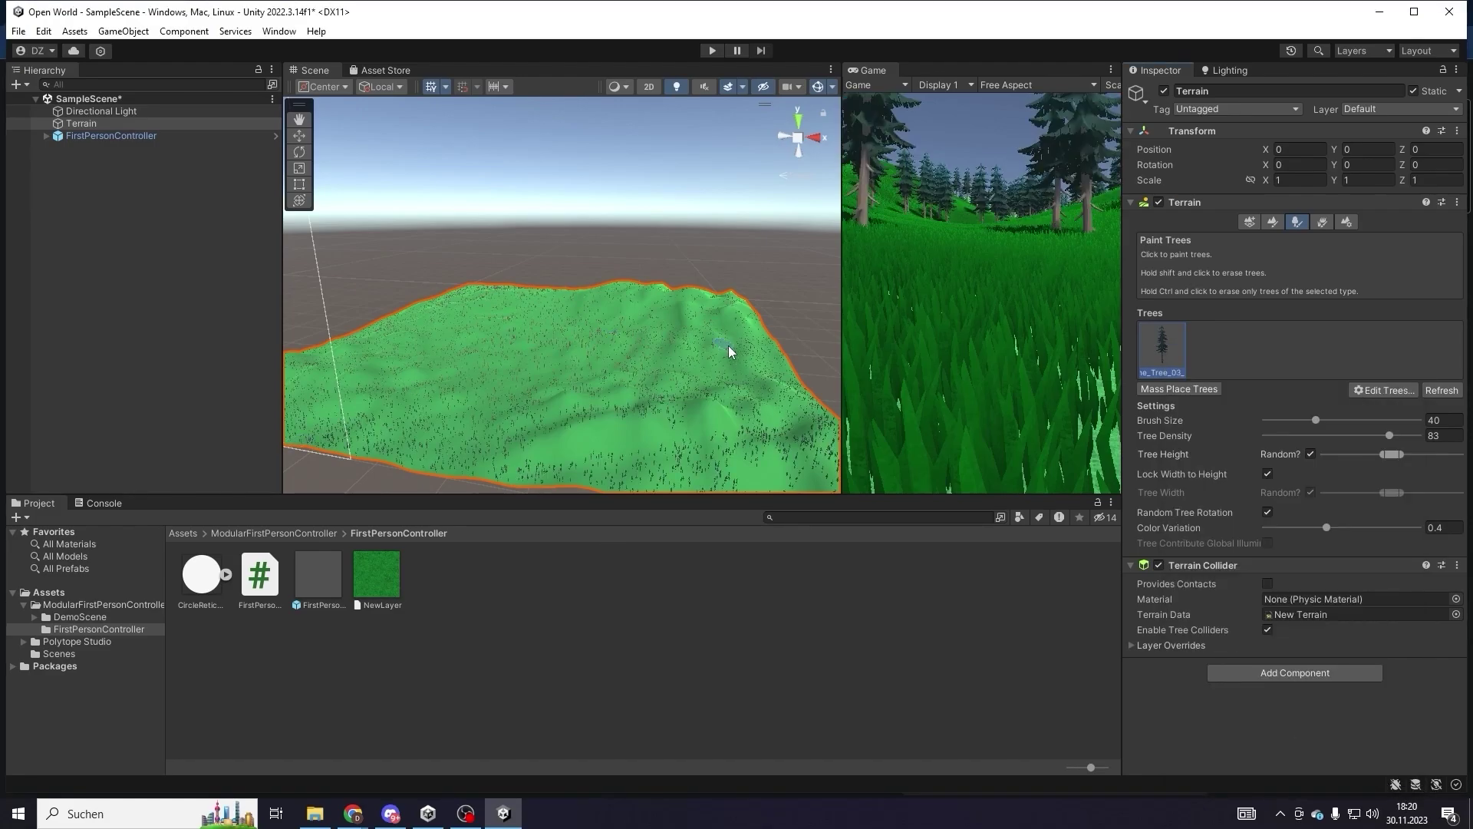
mouse_move(842, 278)
mouse_down()
mouse_move(358, 278)
mouse_move(701, 274)
mouse_up()
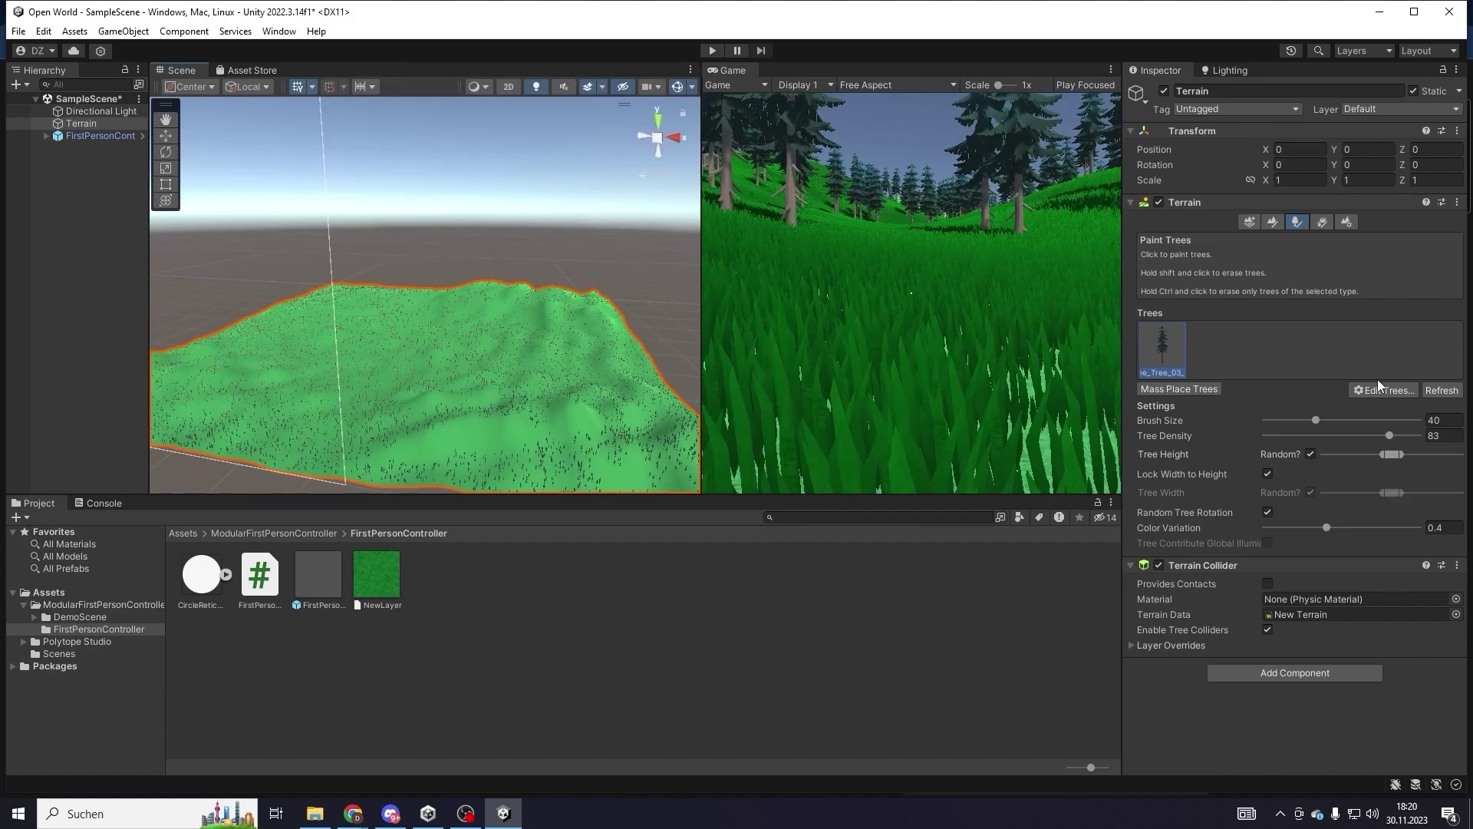
- Open the pine tree's Edit Tree settings, then locate and open the PT_Pine_Tree_03_green_cut prefab
double_click(1162, 353)
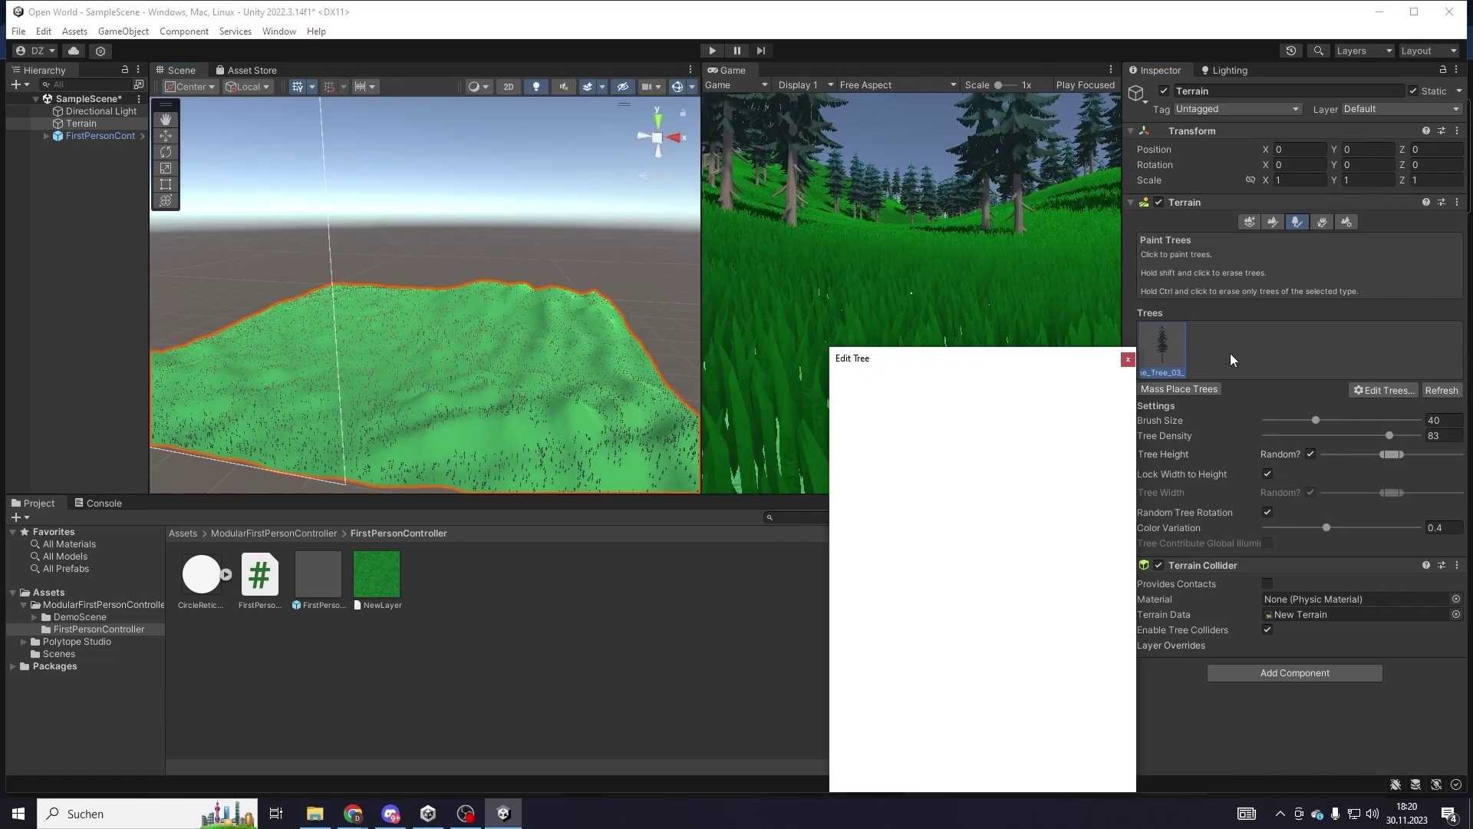
click(1051, 396)
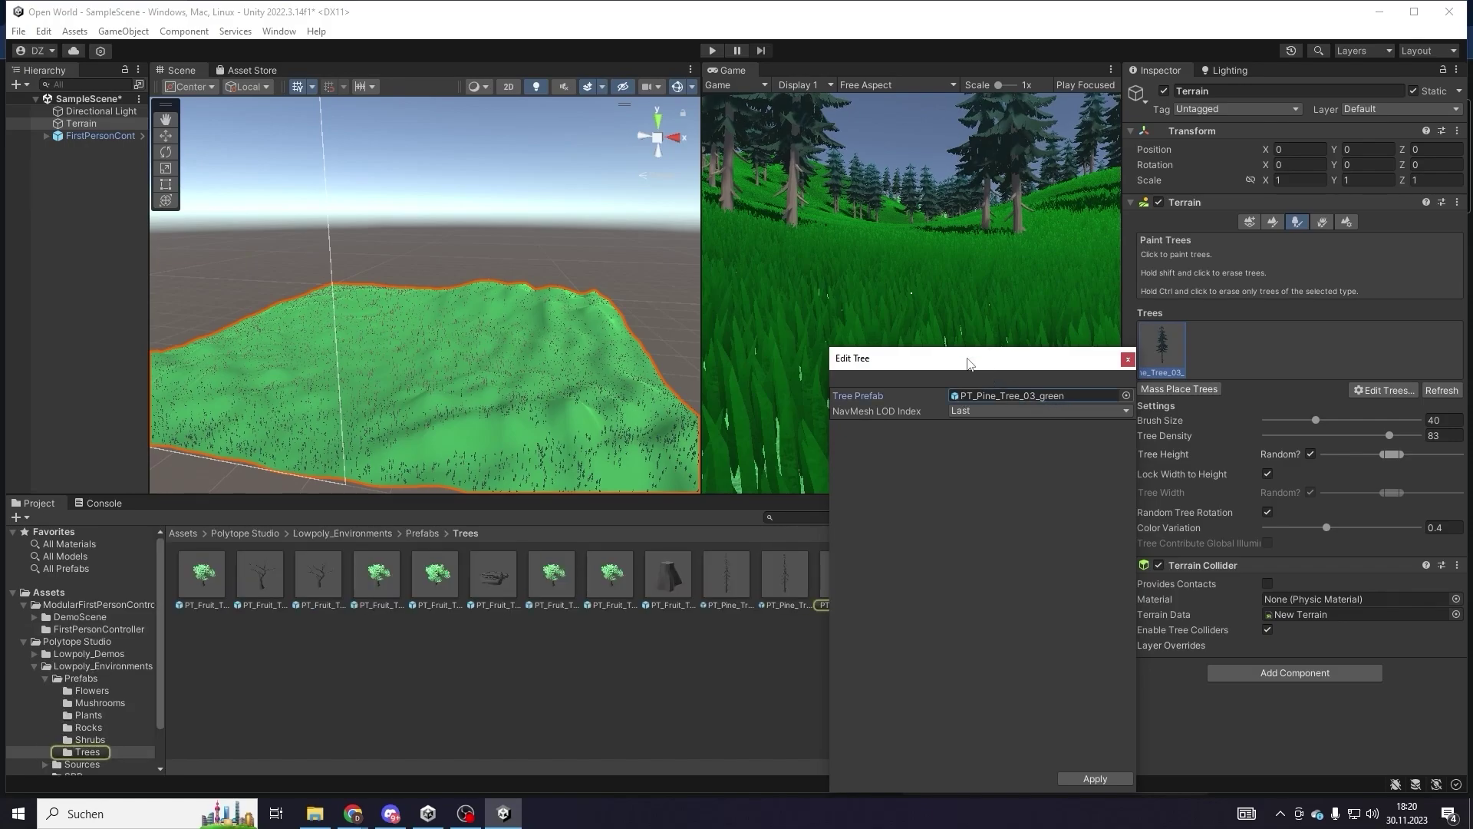
mouse_move(969, 363)
mouse_down()
mouse_move(1236, 307)
mouse_move(1325, 597)
mouse_up()
double_click(837, 574)
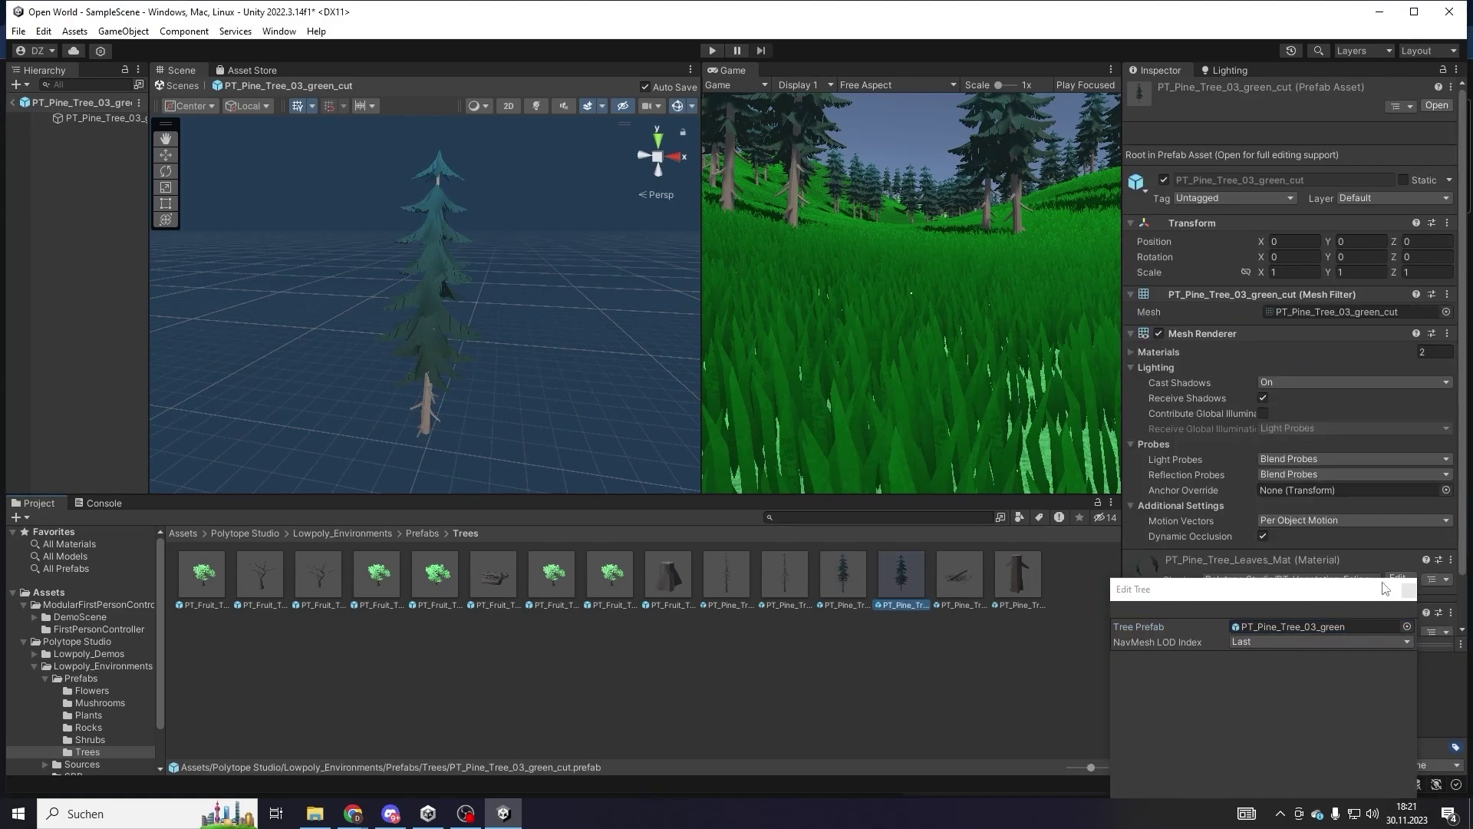
- Close the Edit Tree window and expand the PT_Pine_Tree_Leaves_Mat material properties
drag(1385, 589, 1204, 462)
click(1228, 462)
scroll(1439, 523, down, 1)
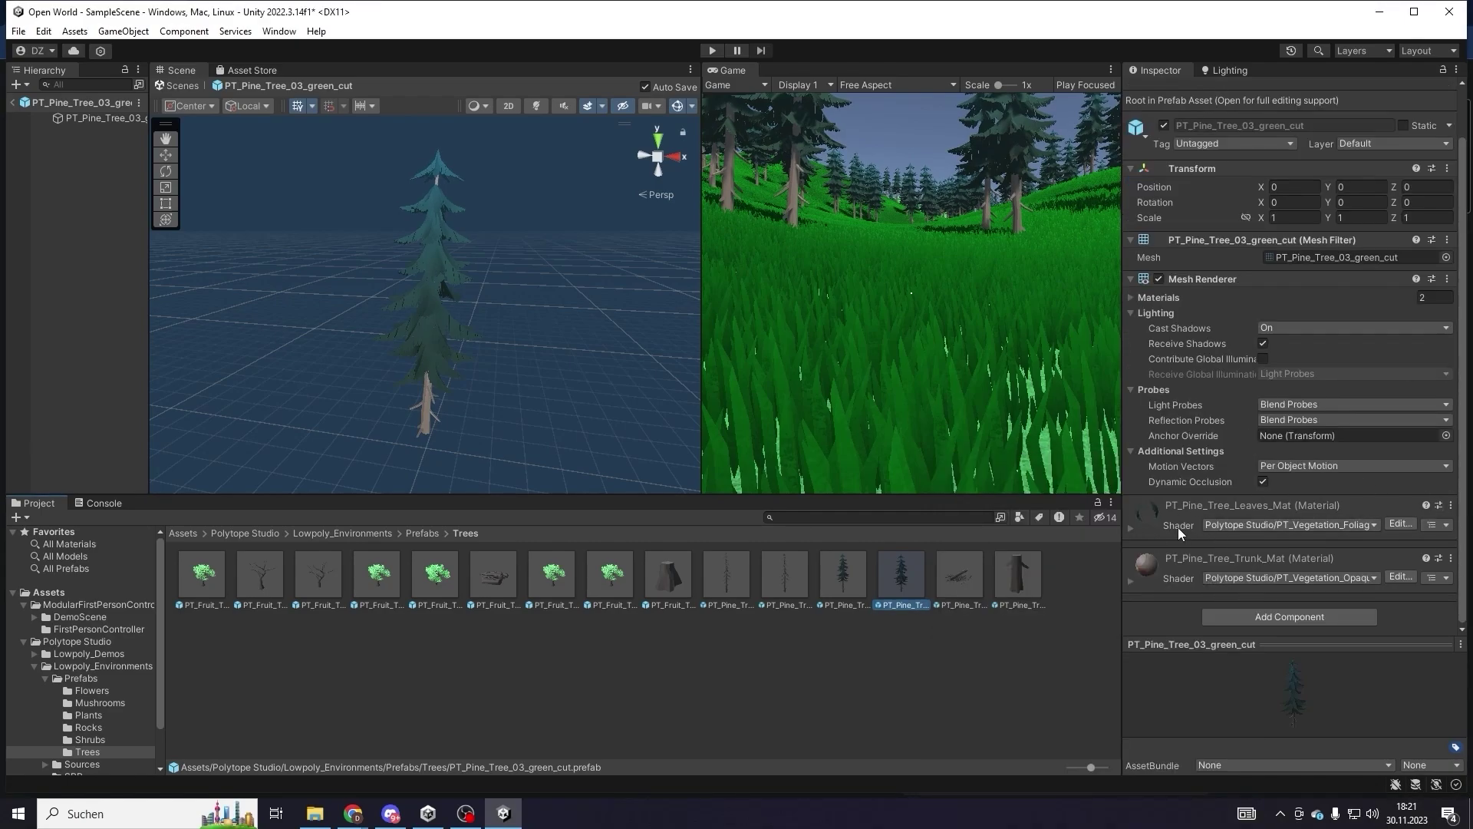
click(1130, 529)
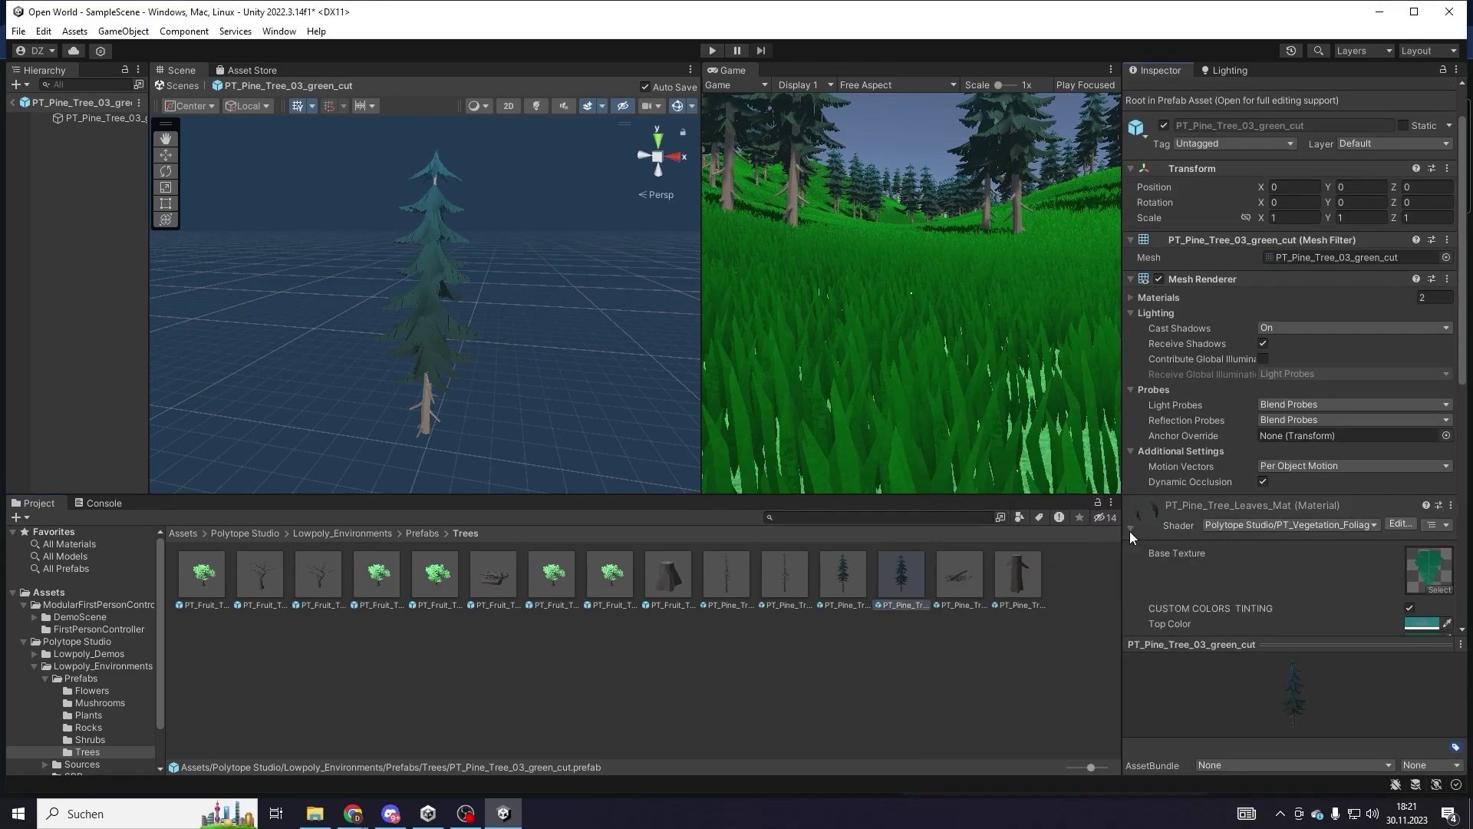
- Eyedrop grass green from the Game view into the leaves' Ground Color and Top Color
scroll(1226, 462, down, 3)
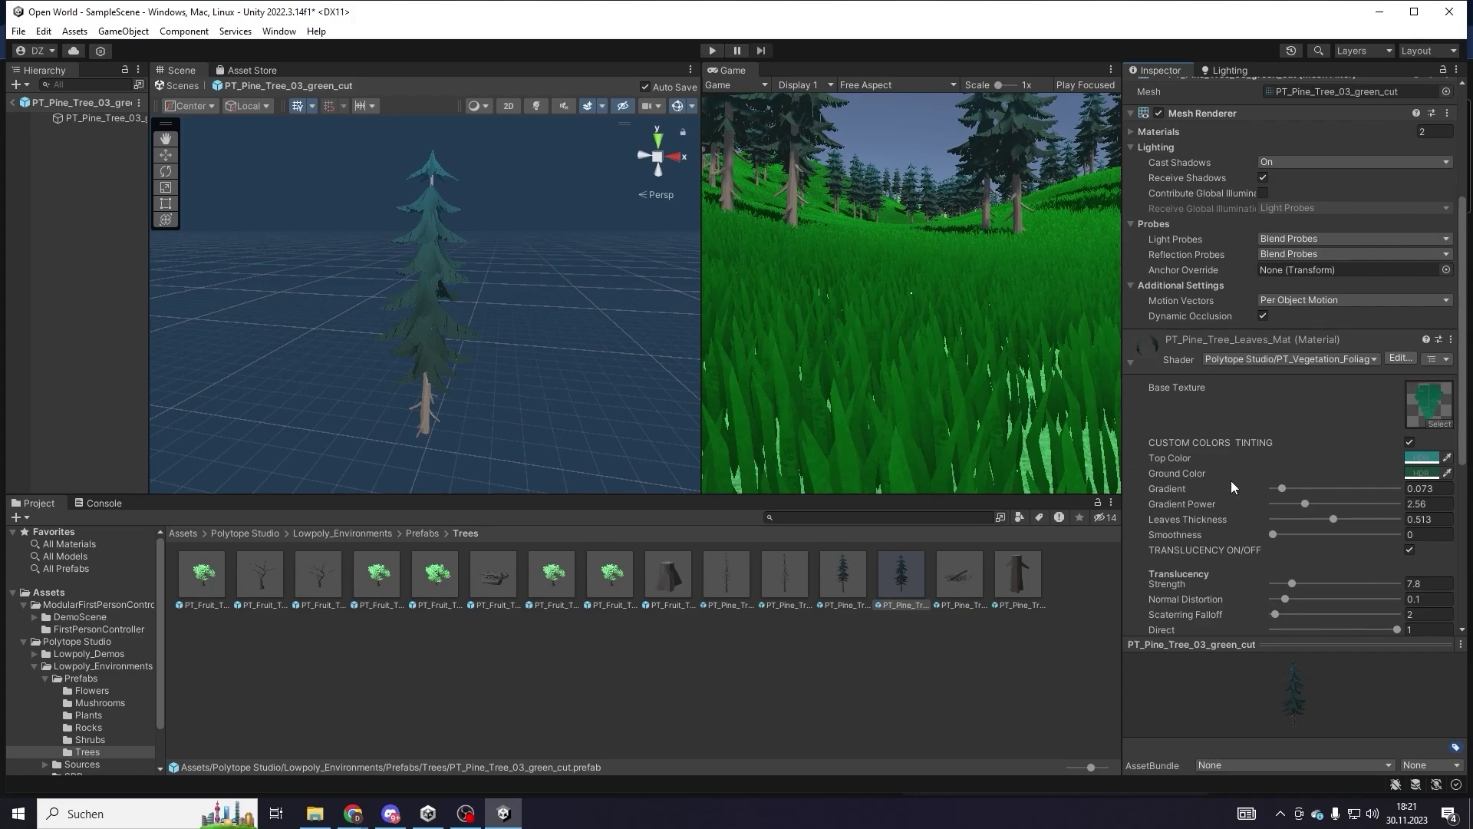
click(1446, 473)
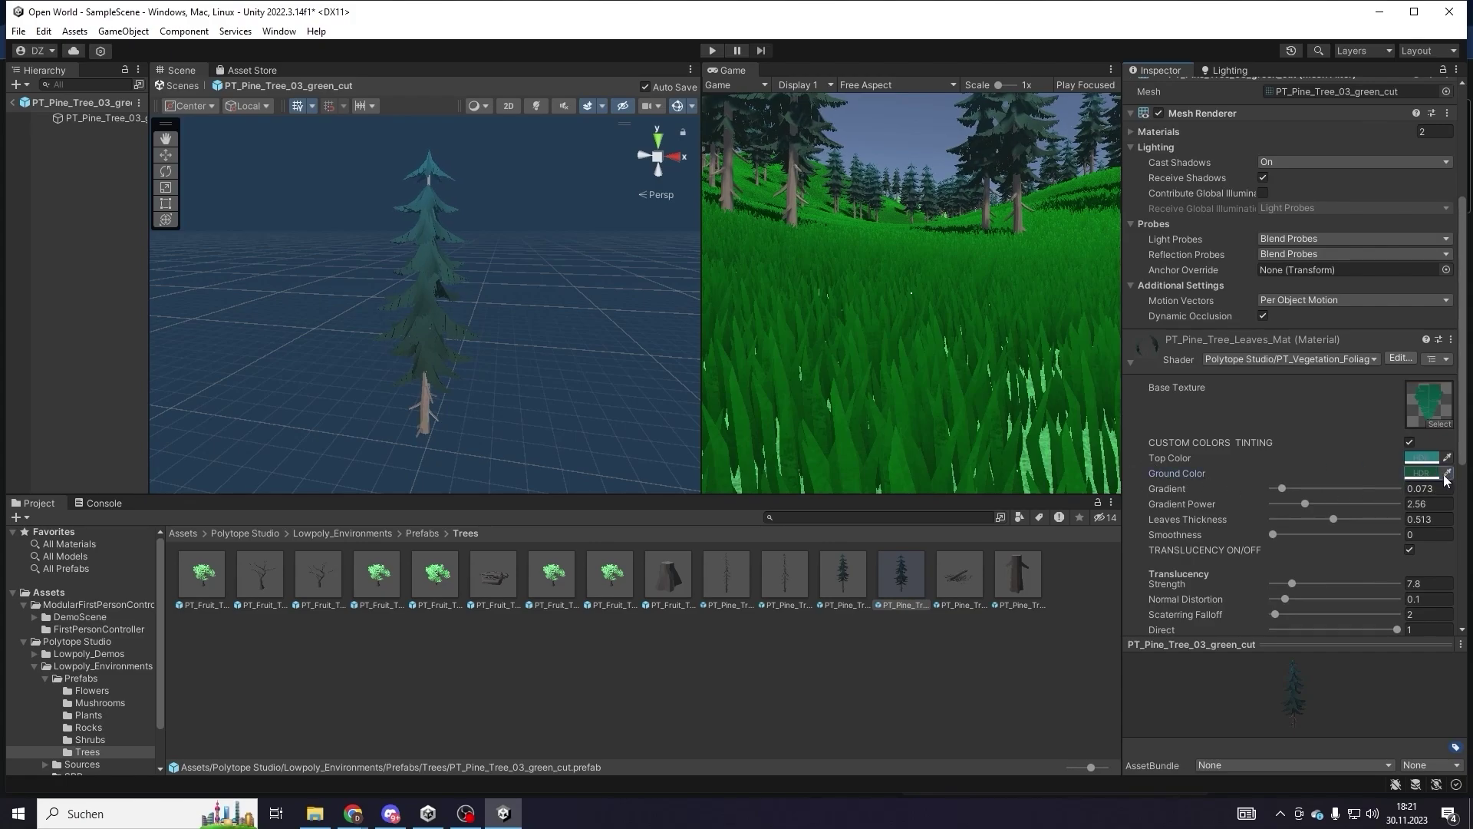
click(1379, 462)
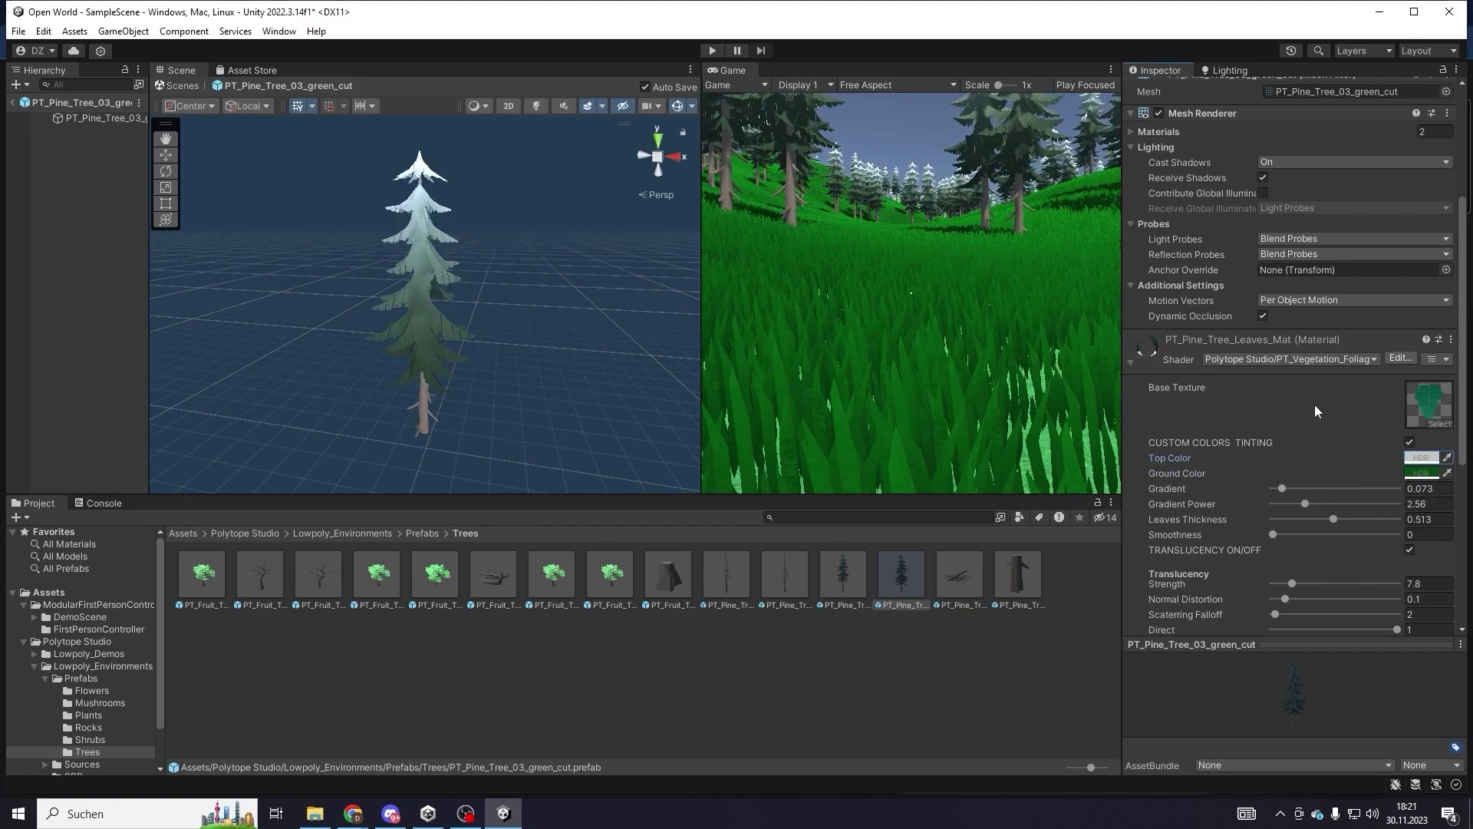
click(1425, 476)
click(844, 223)
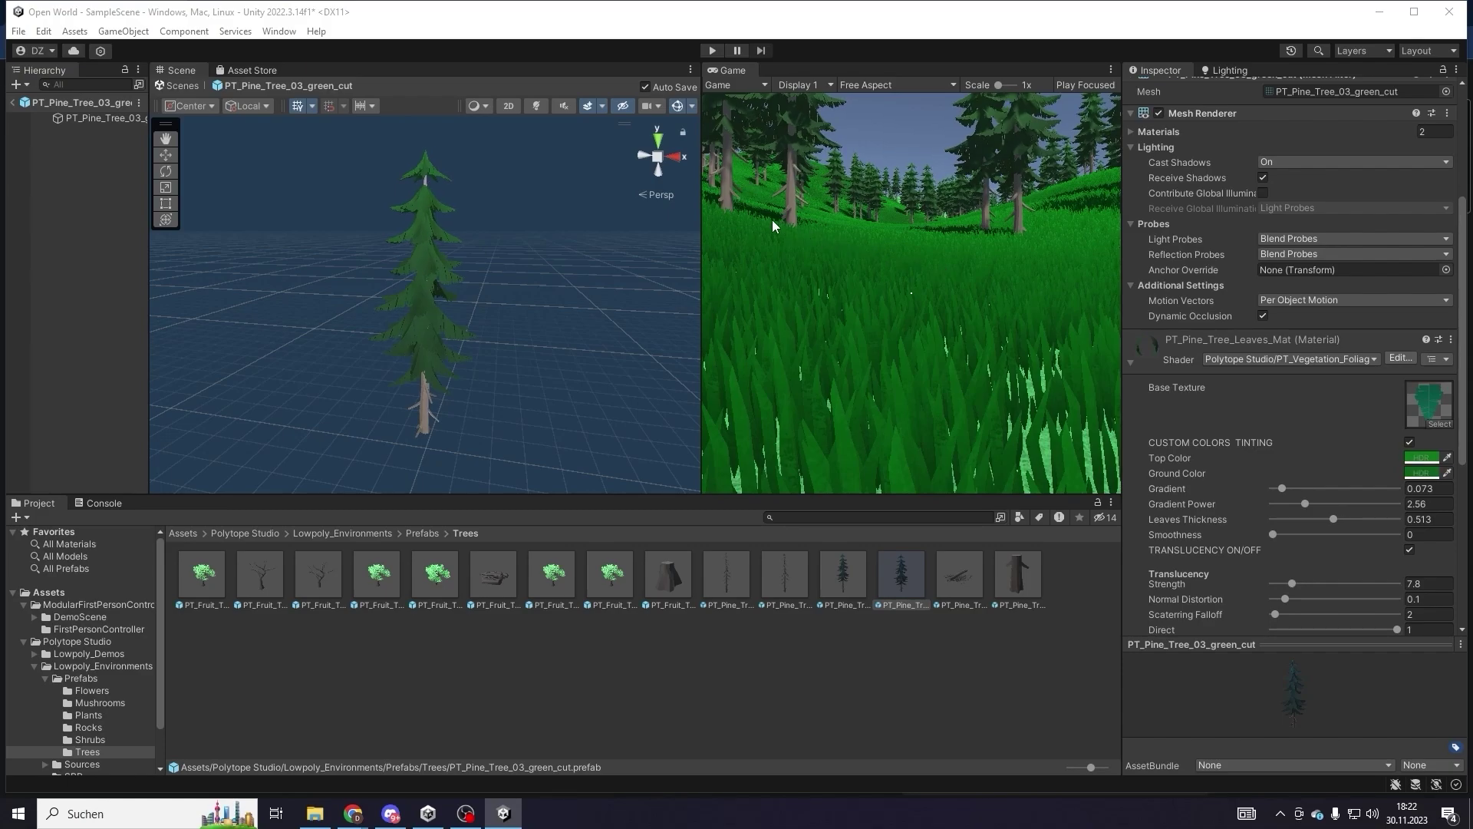
click(831, 223)
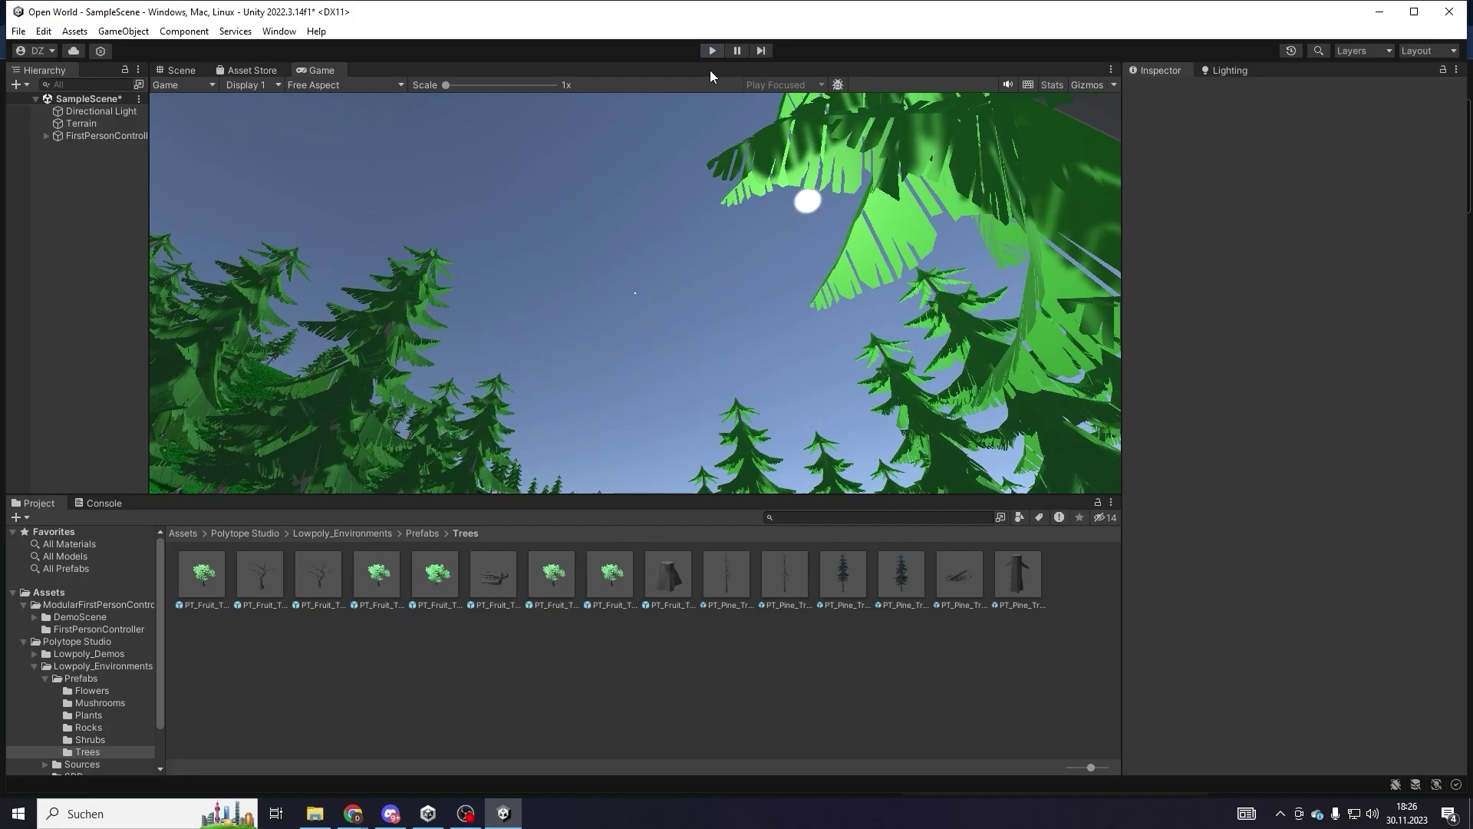
click(711, 50)
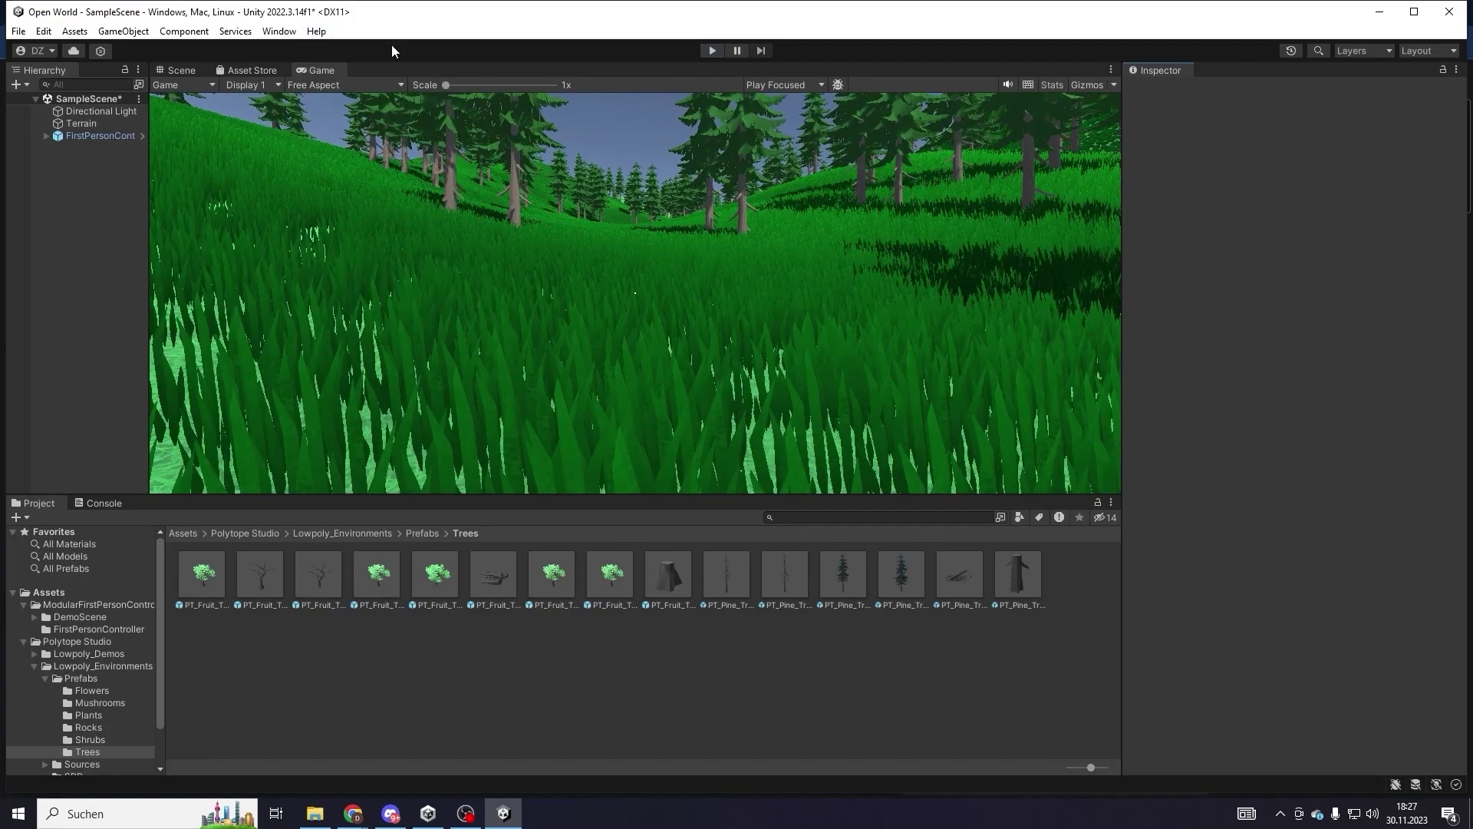
- Open the Lighting window from Window > Rendering and dock it beside the Inspector
click(281, 33)
mouse_move(388, 272)
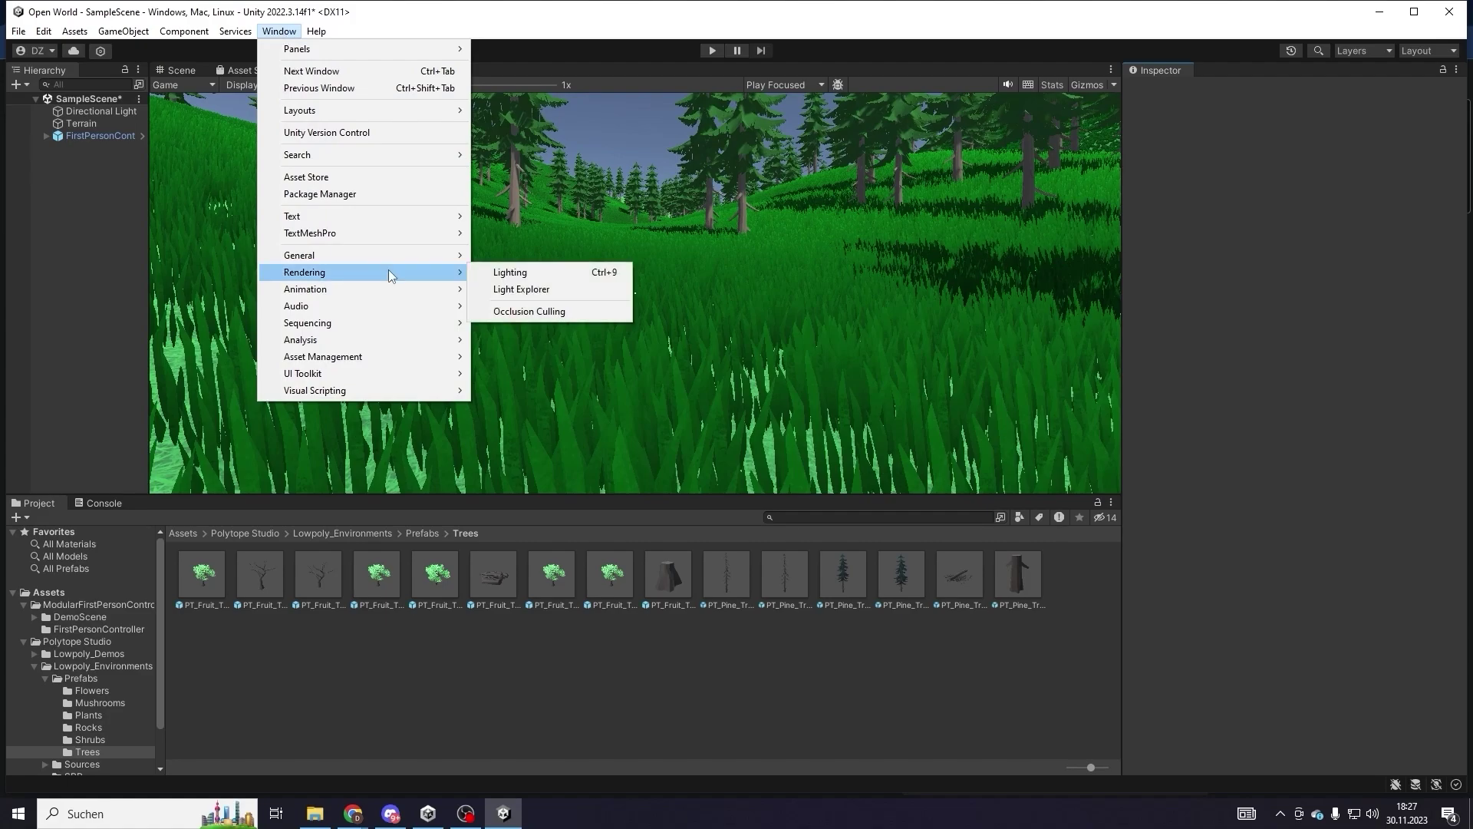
click(526, 274)
drag(559, 288, 1208, 72)
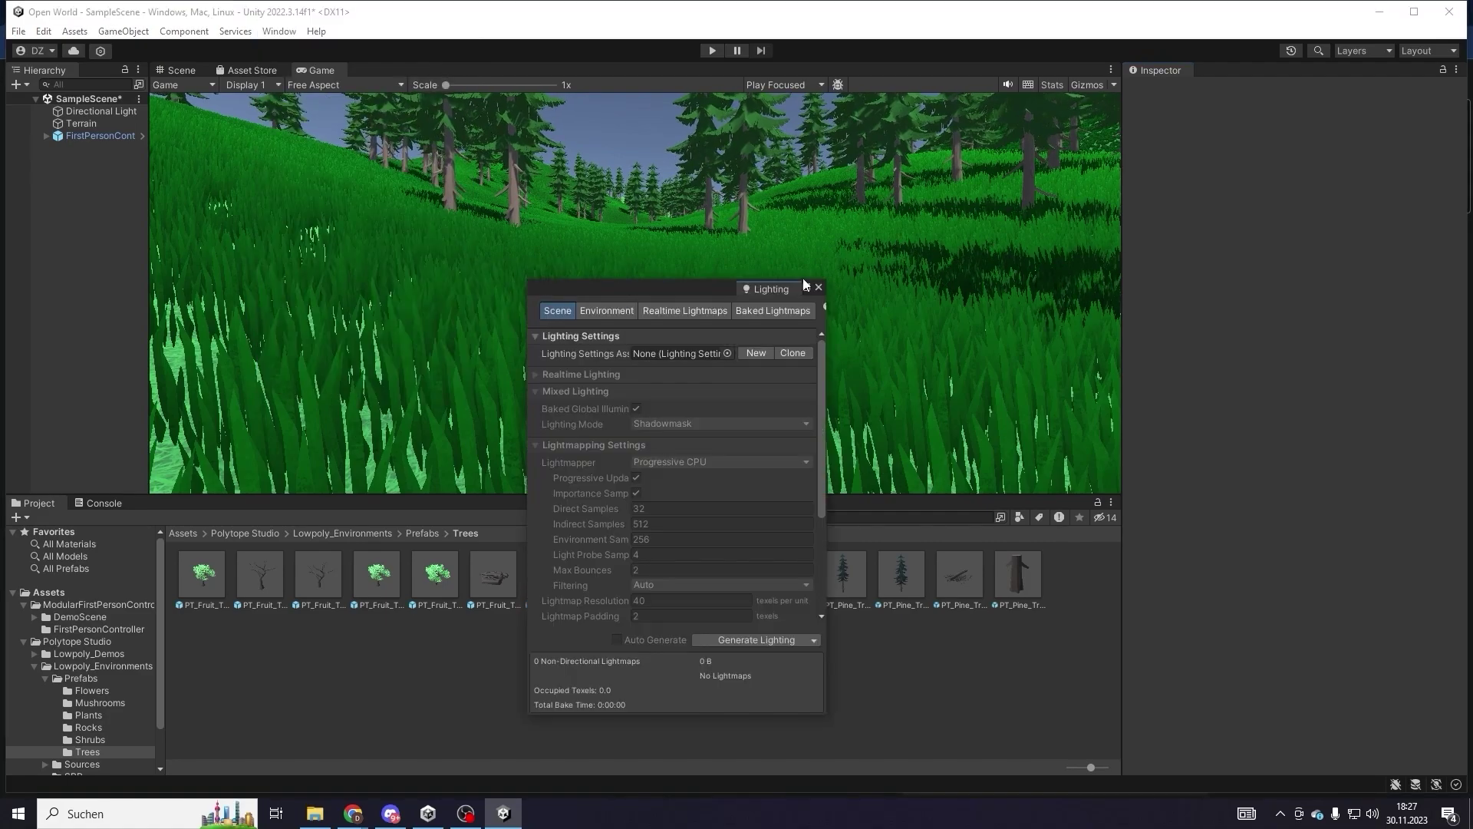
- Switch on Fog in the Lighting window's Environment settings
click(1214, 91)
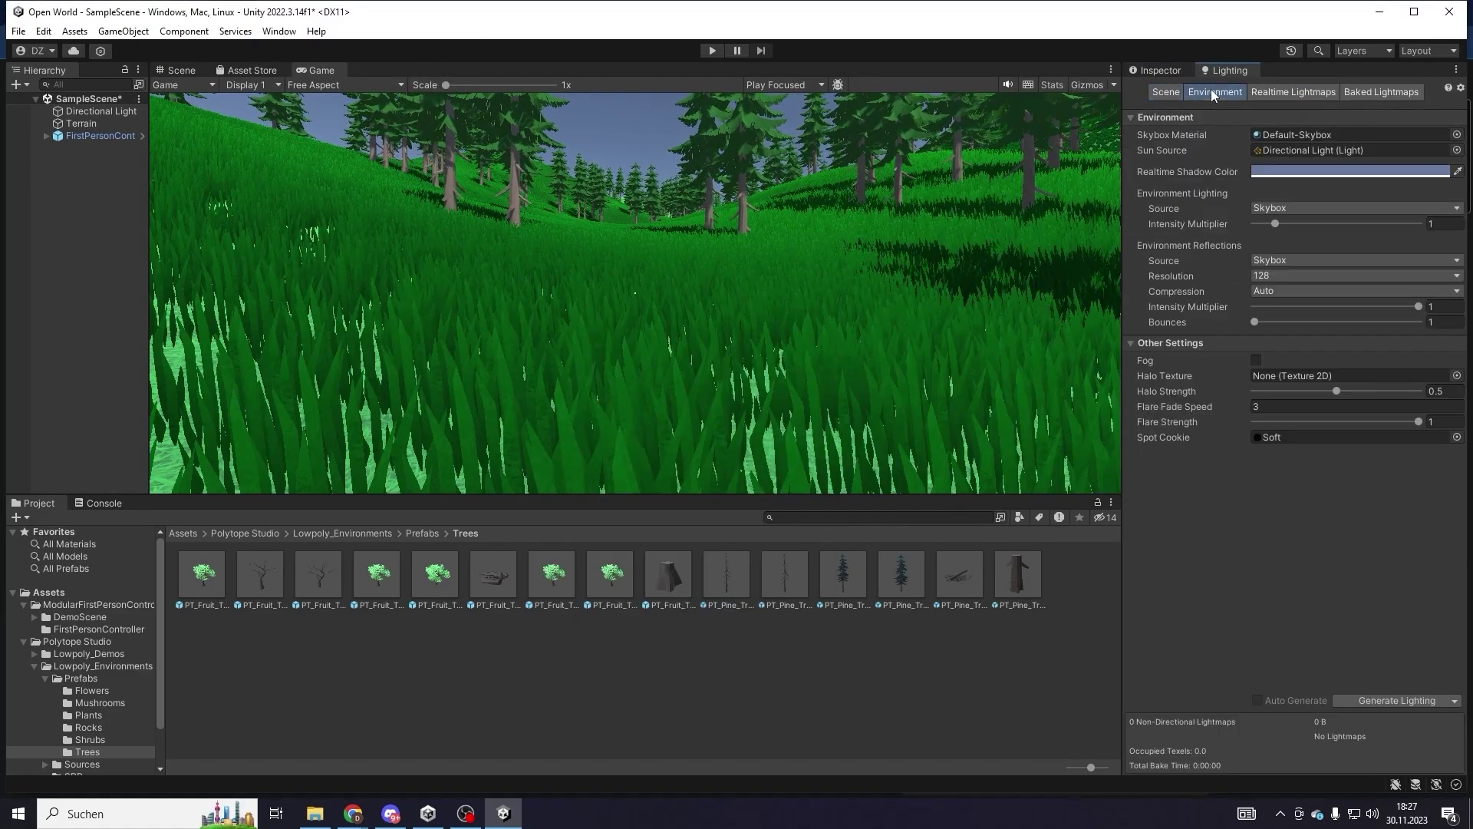
click(1256, 360)
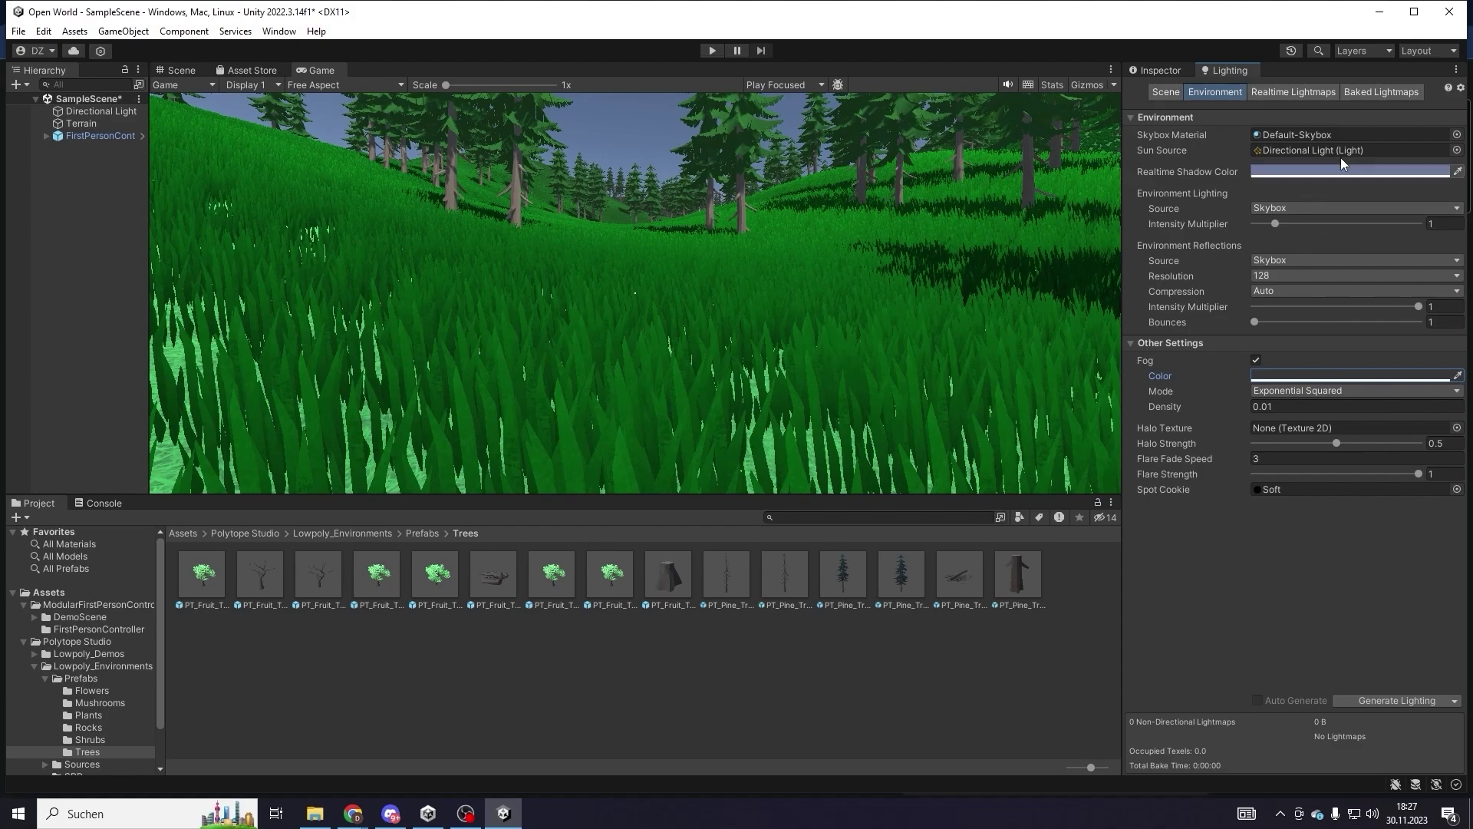
click(1456, 134)
- Set the scene's Skybox Material to PT_Skybox_mat
text(y)
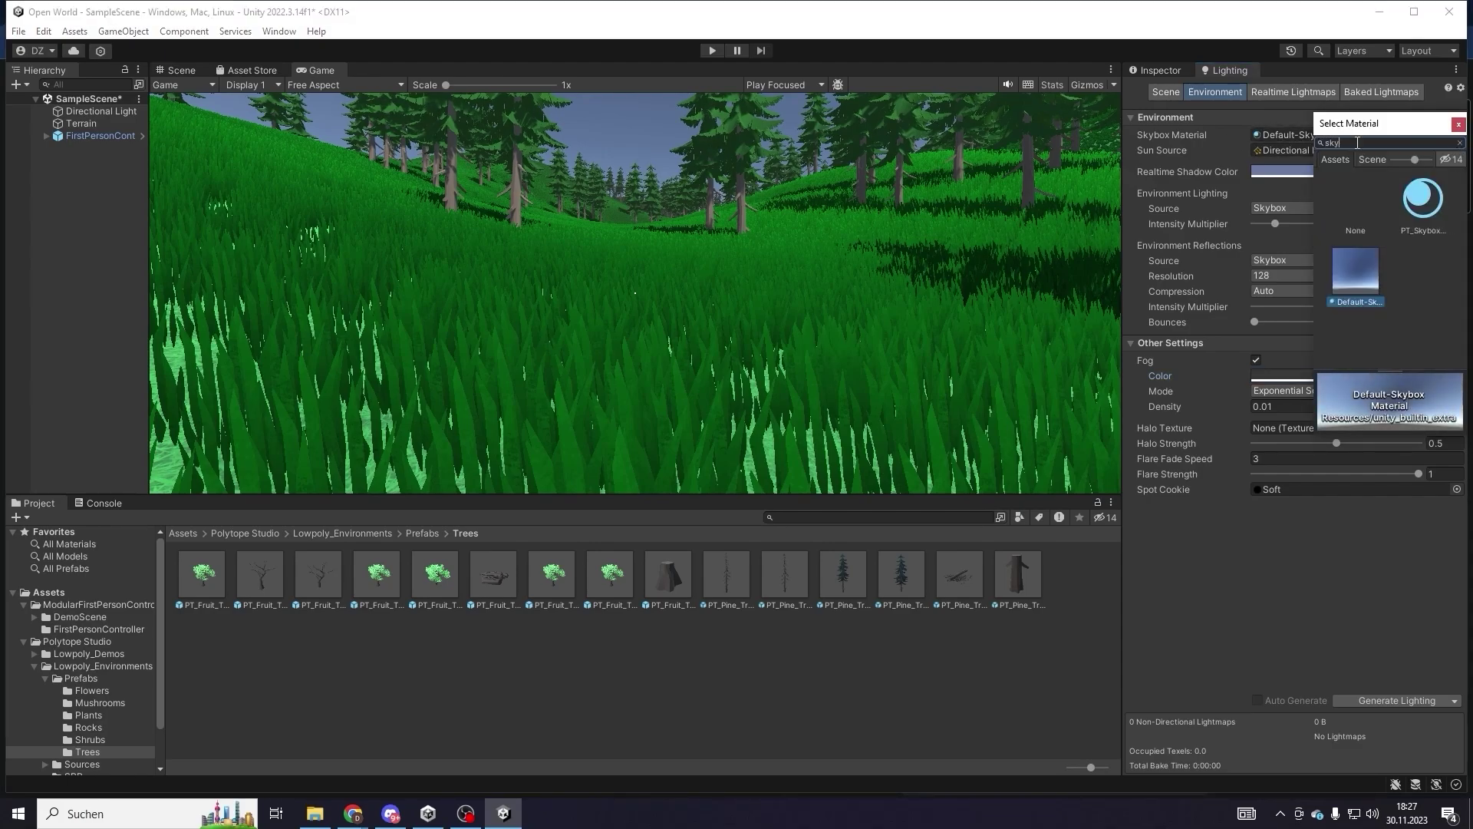
click(1418, 209)
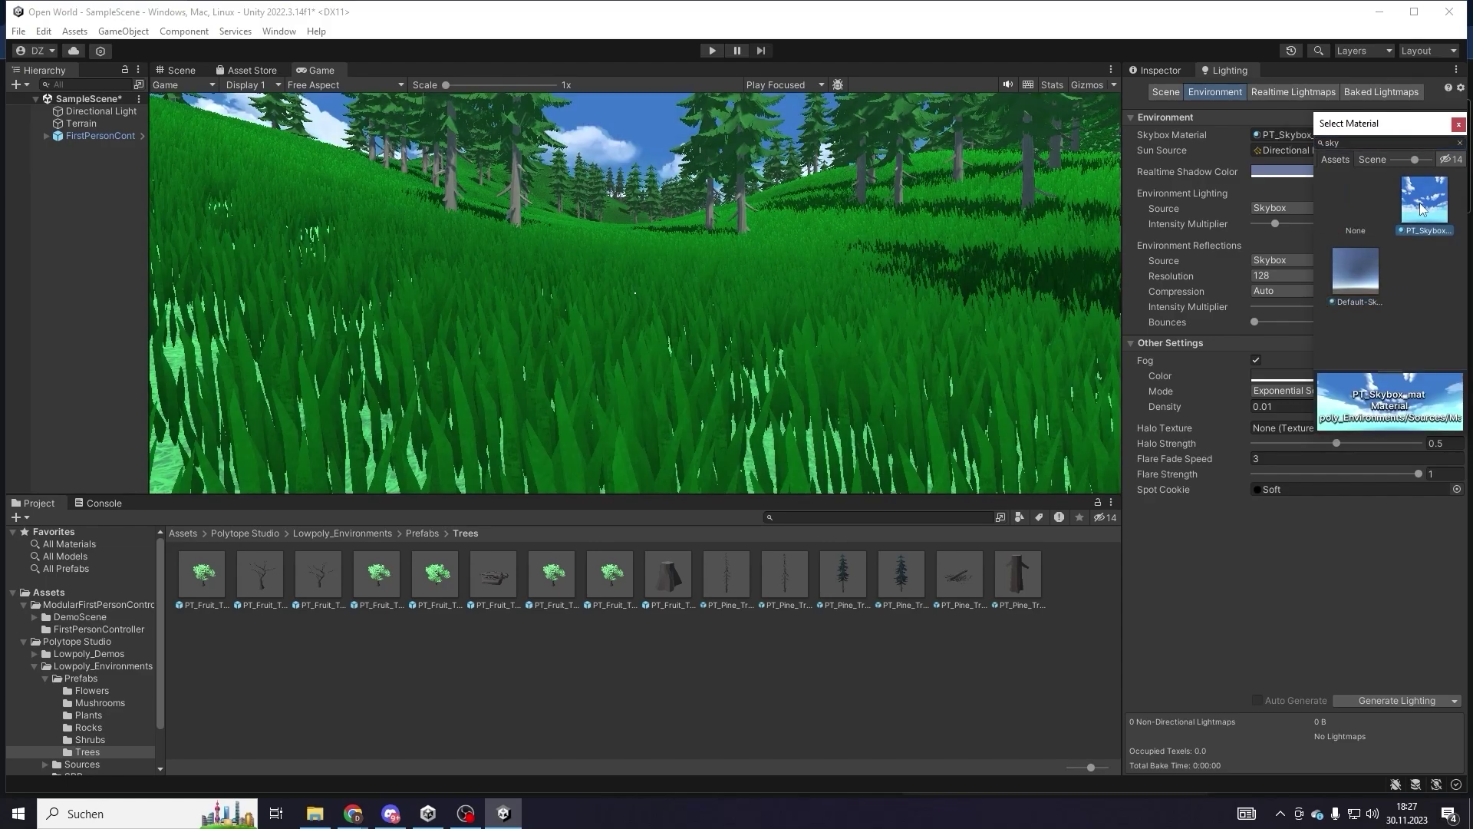
click(757, 229)
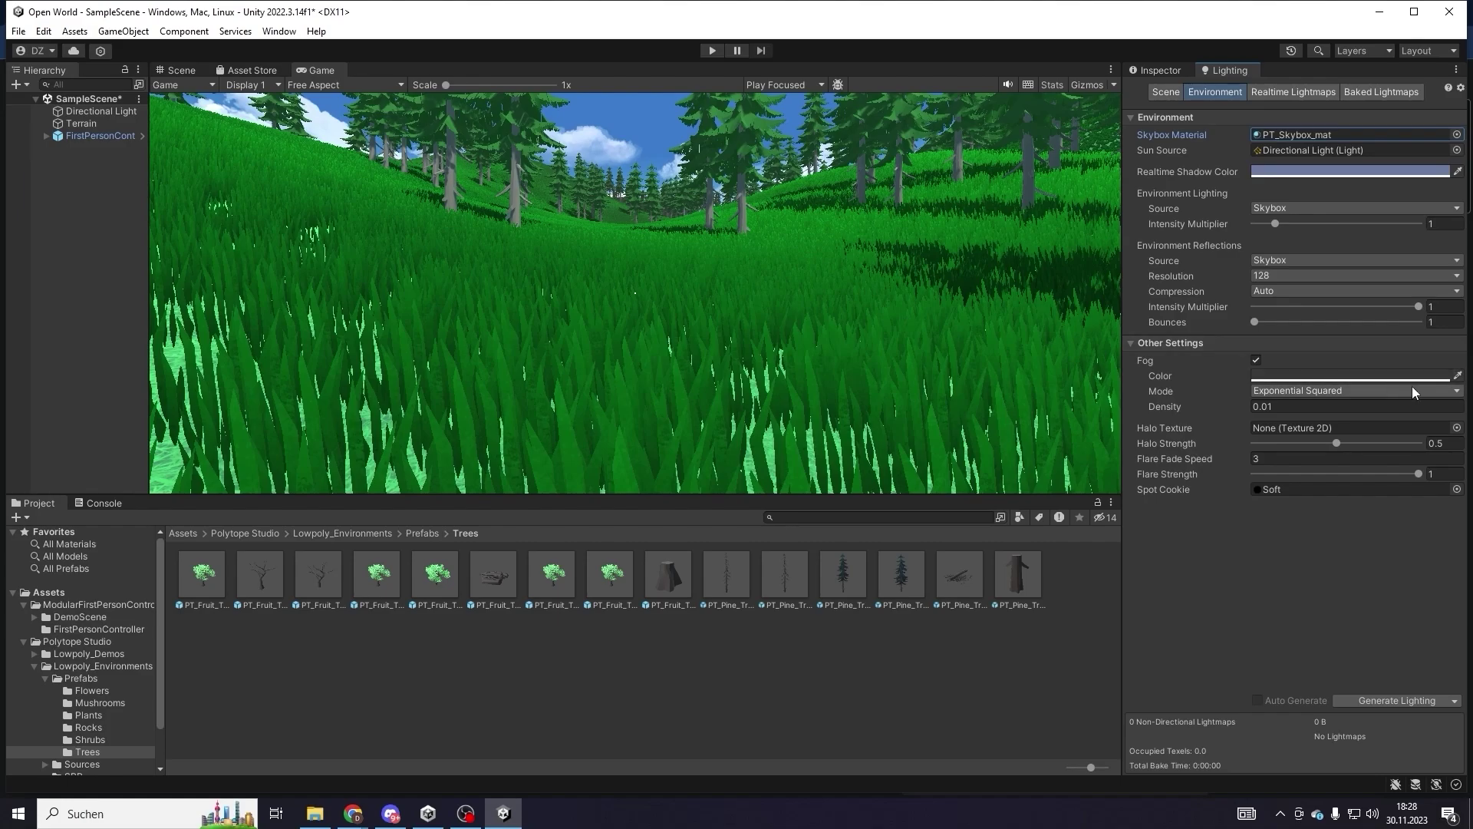
- Tint the fog with the sky's blue and set fog density to 0.007
click(1457, 375)
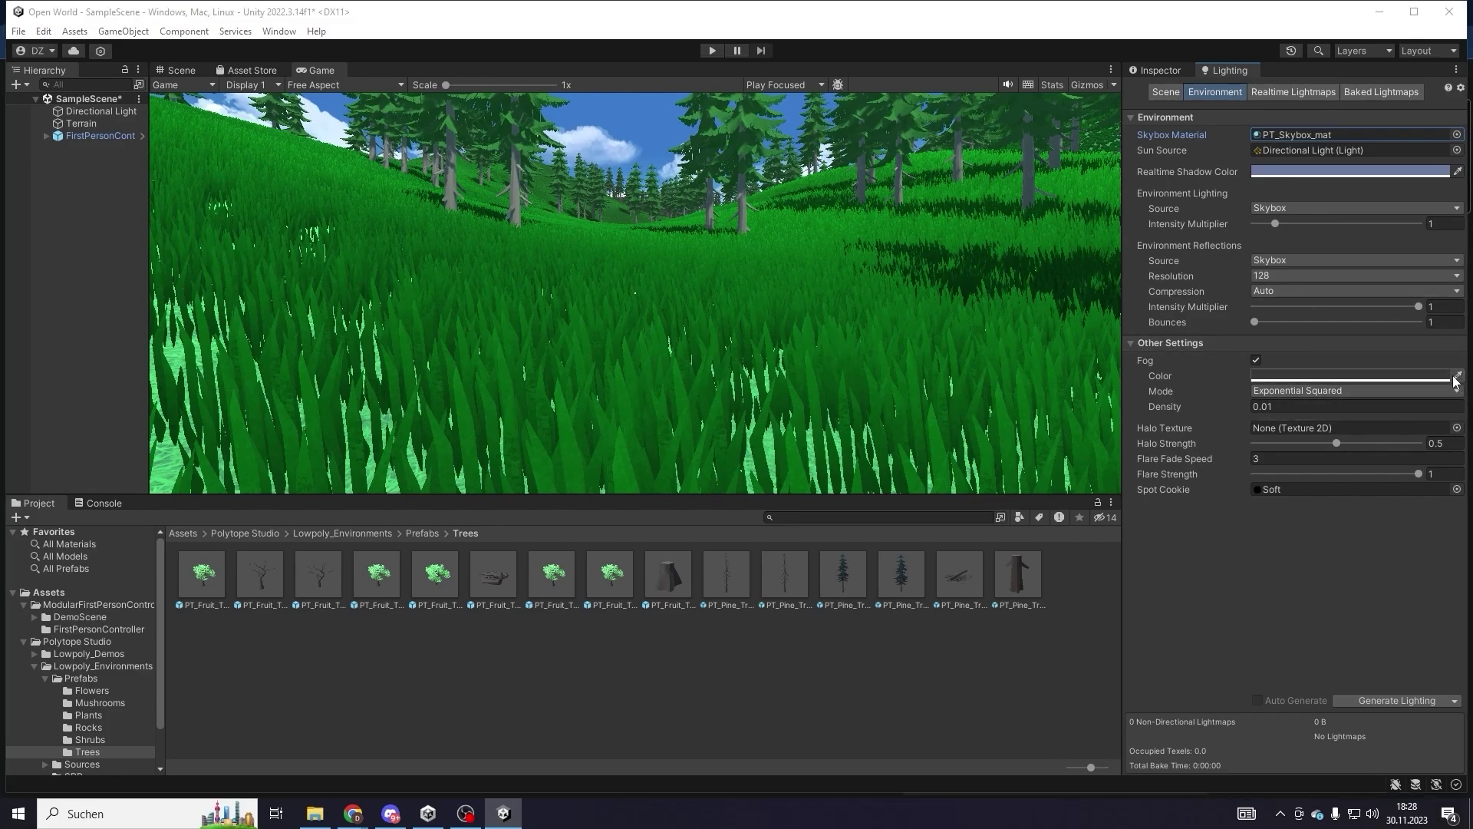
click(335, 107)
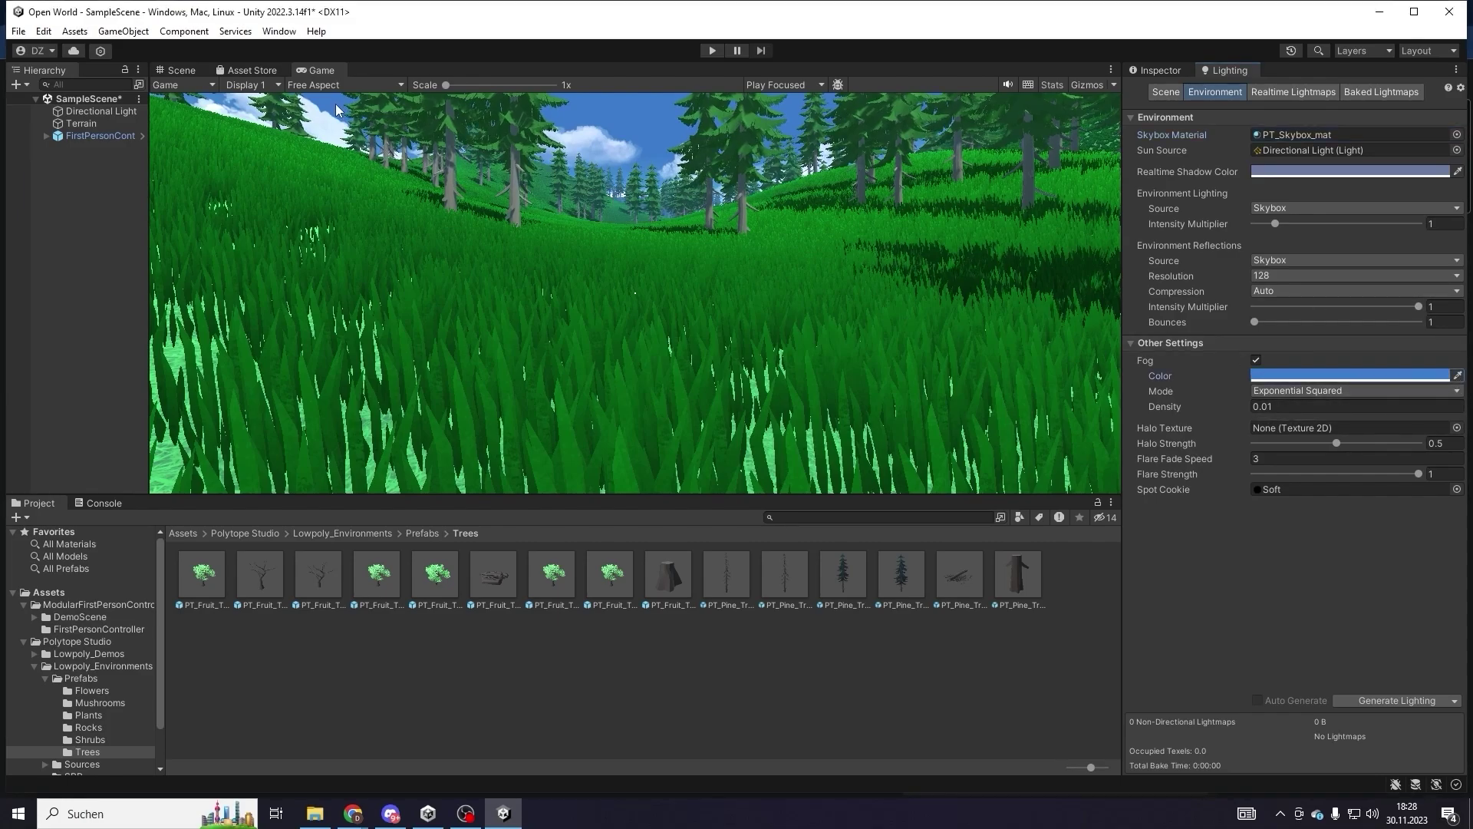
click(1266, 408)
click(1283, 411)
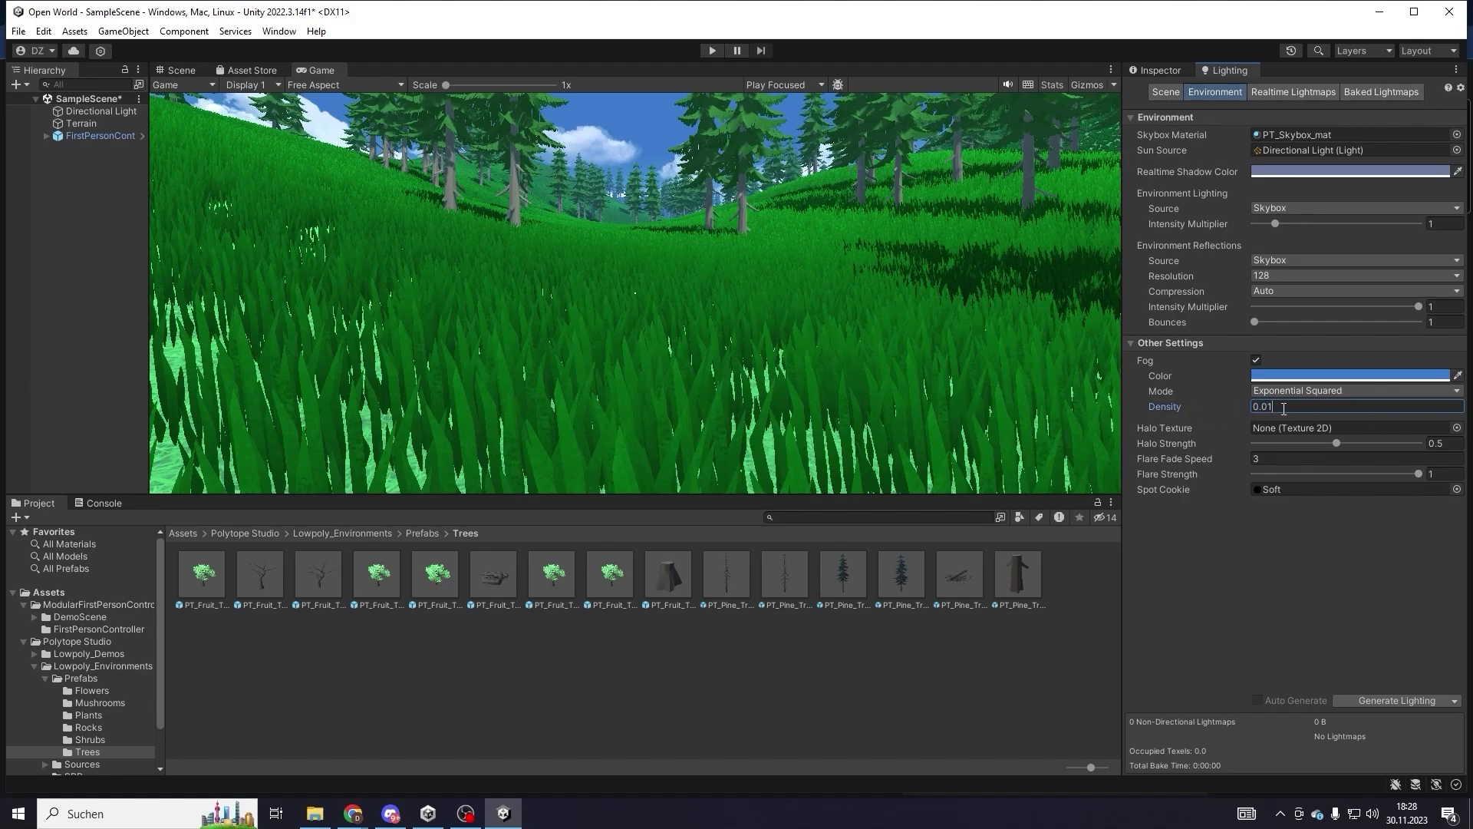
key(BackSpace)
key(BackSpace)
key(BackSpace)
text(1)
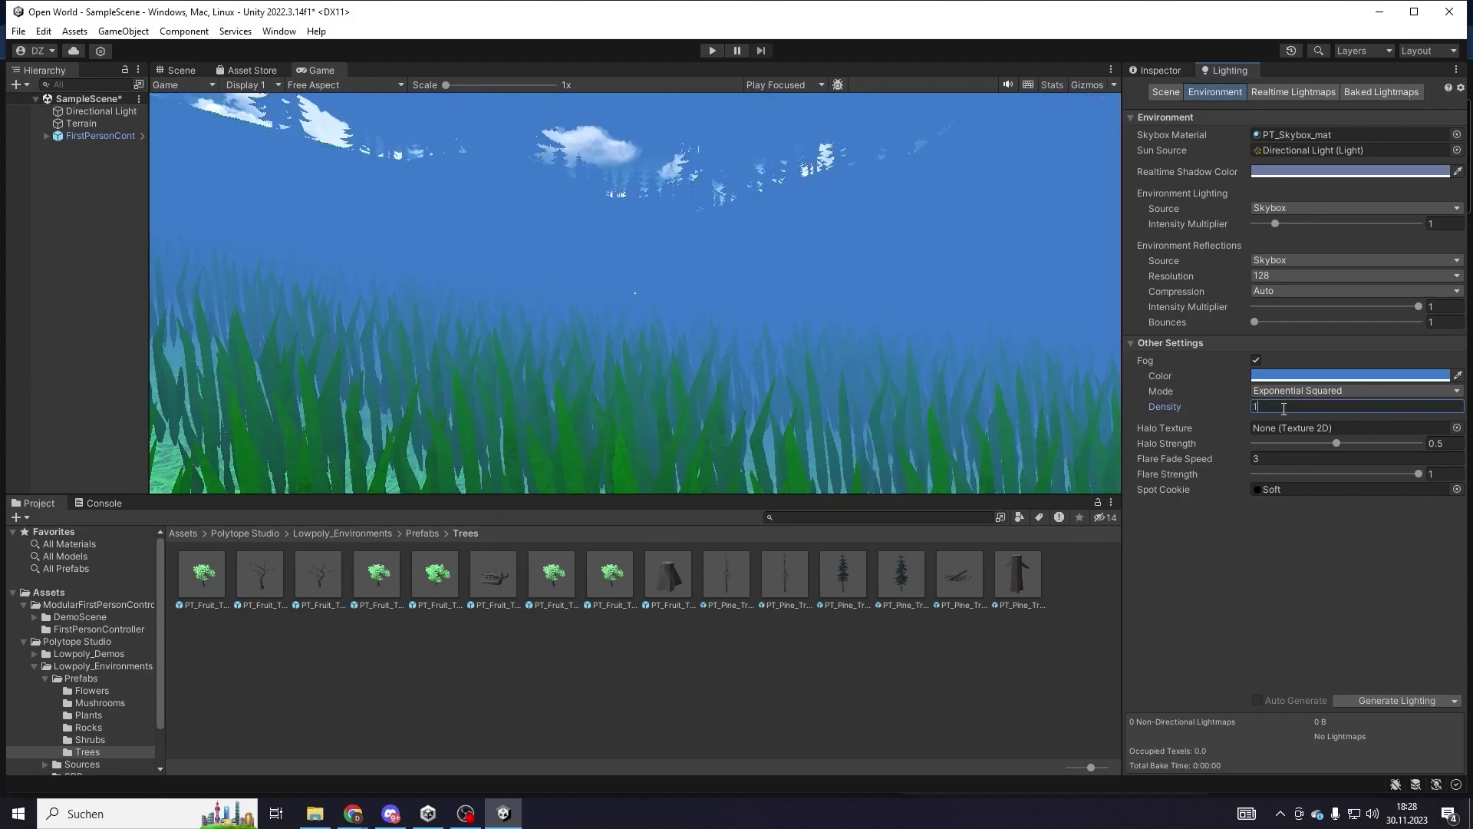
key(BackSpace)
text(0.00)
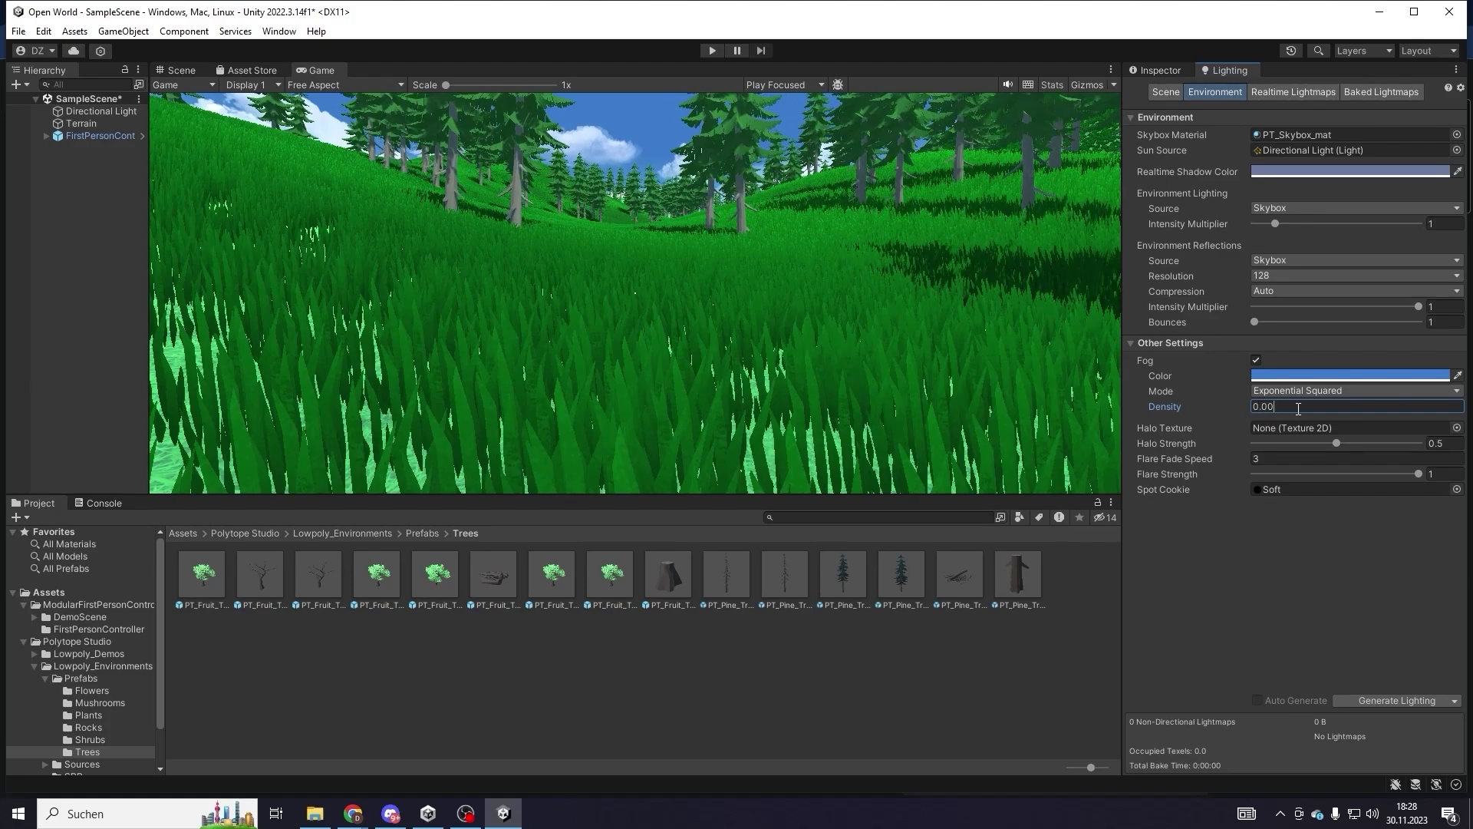
text(7)
- Add PT_Caesars_Mushroom_01 as a new tree type on the terrain
click(85, 125)
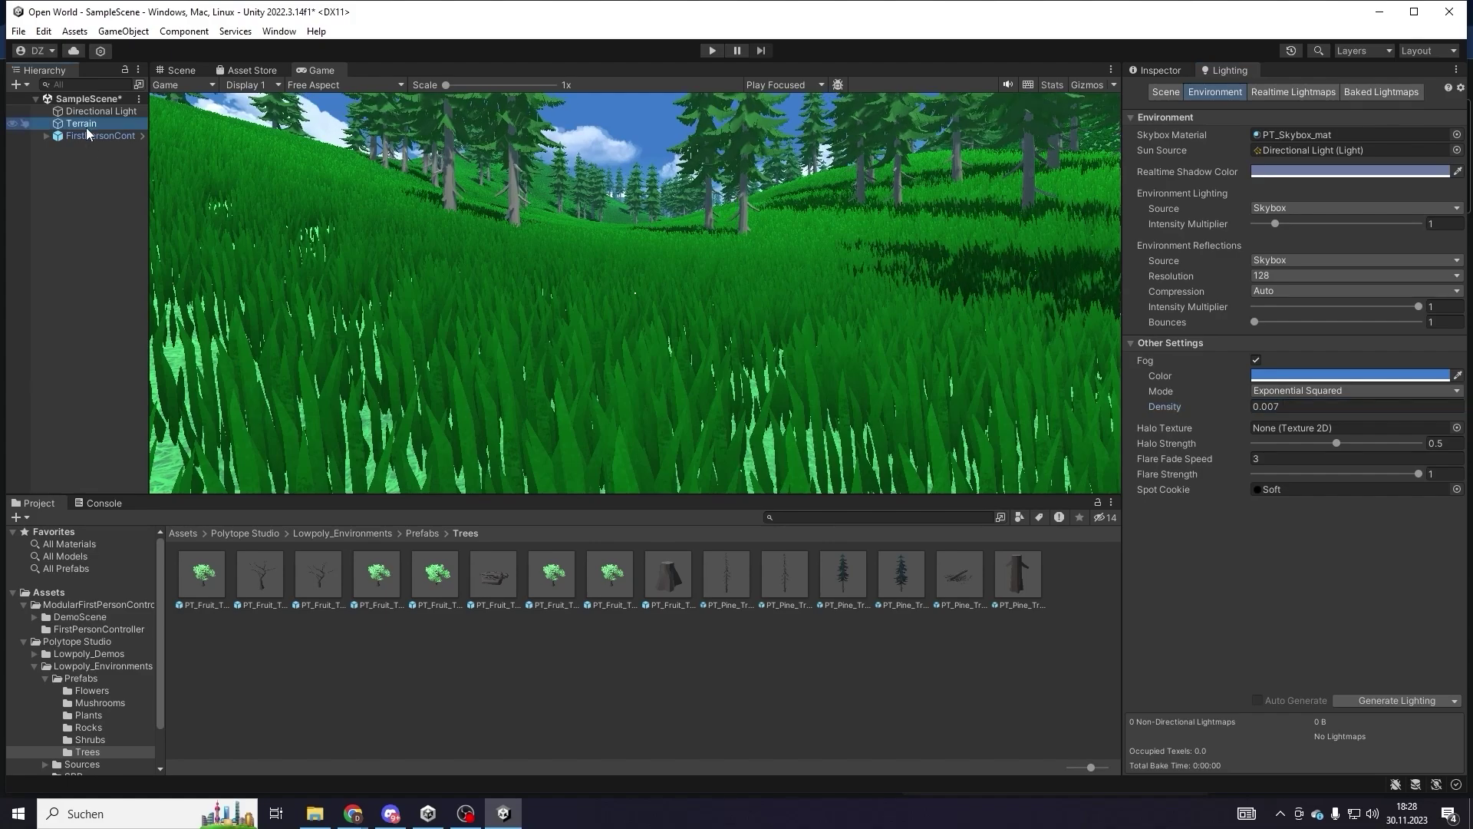
click(1155, 69)
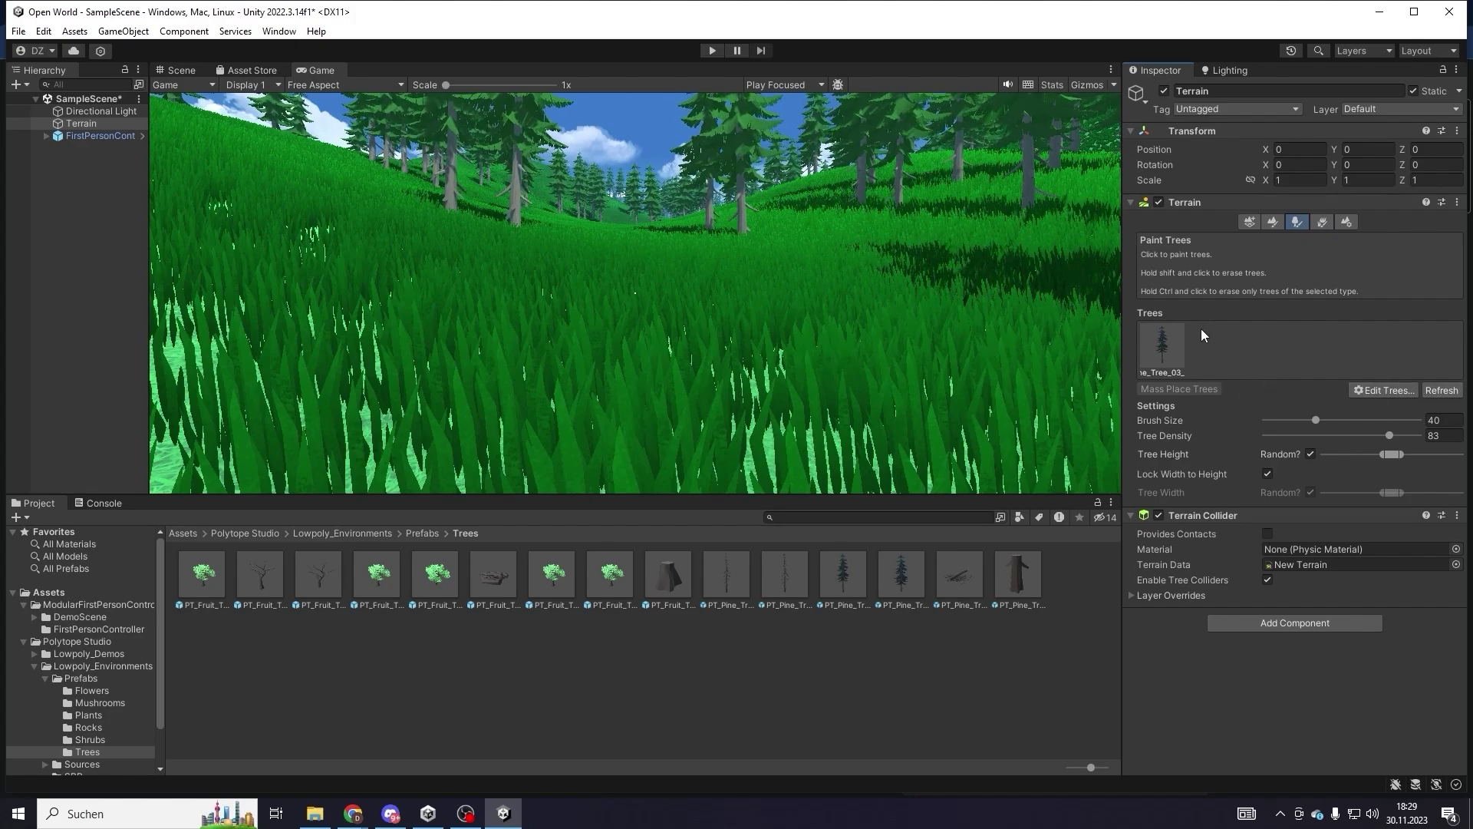
click(1378, 391)
click(1374, 406)
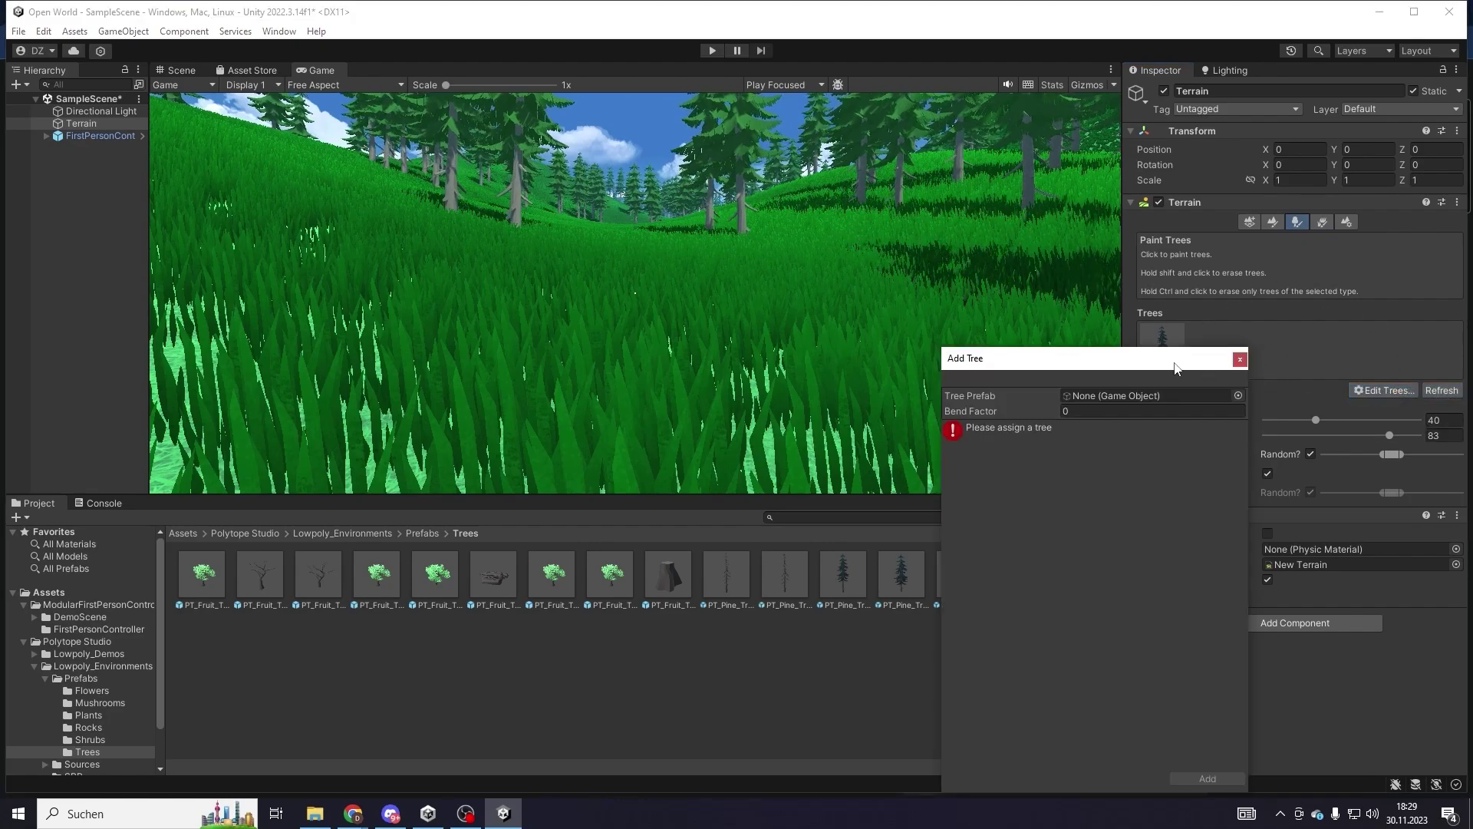
click(1238, 395)
scroll(1321, 548, down, 5)
scroll(1317, 540, up, 5)
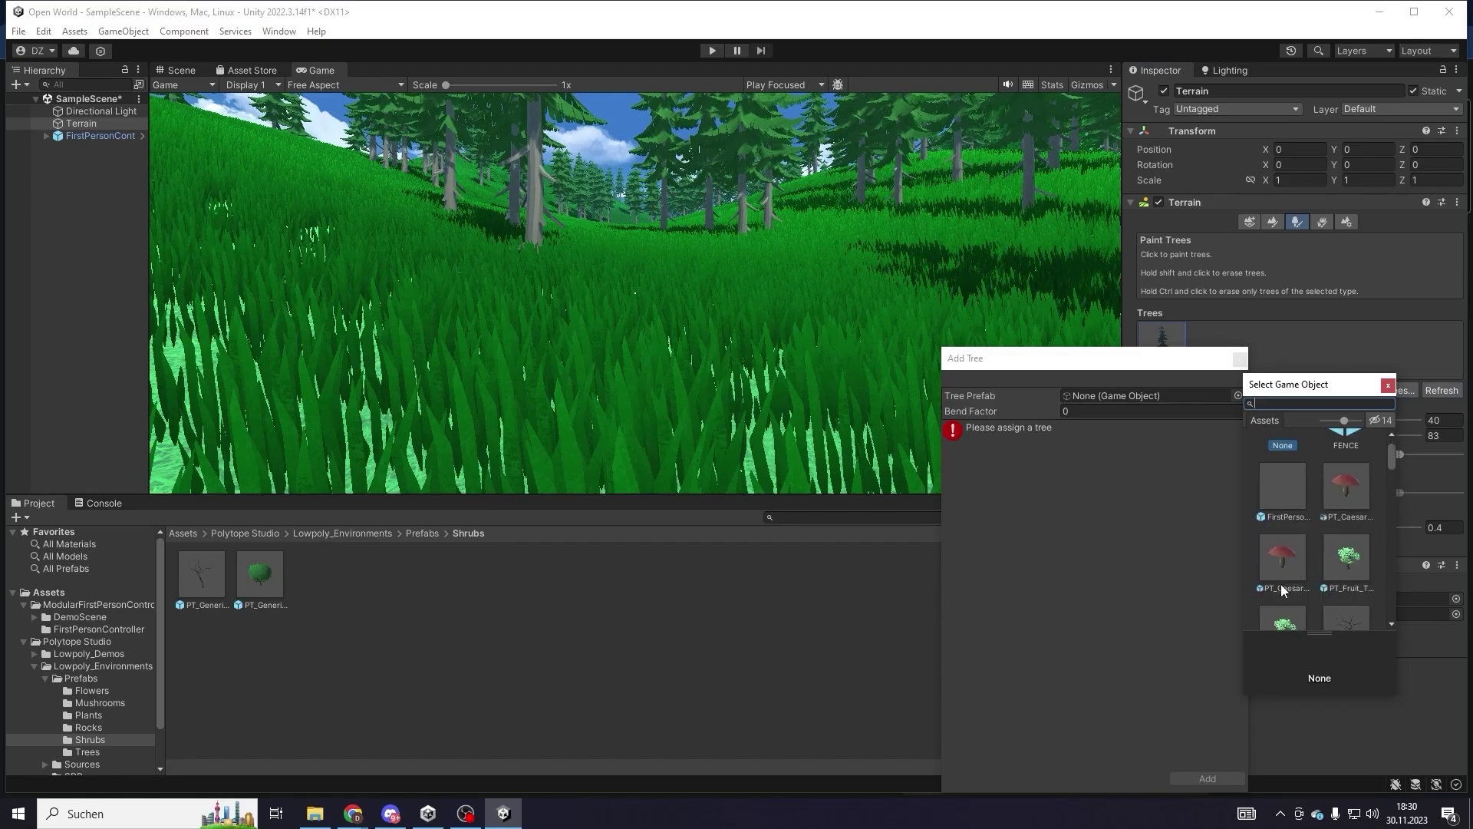
click(1343, 510)
double_click(1343, 506)
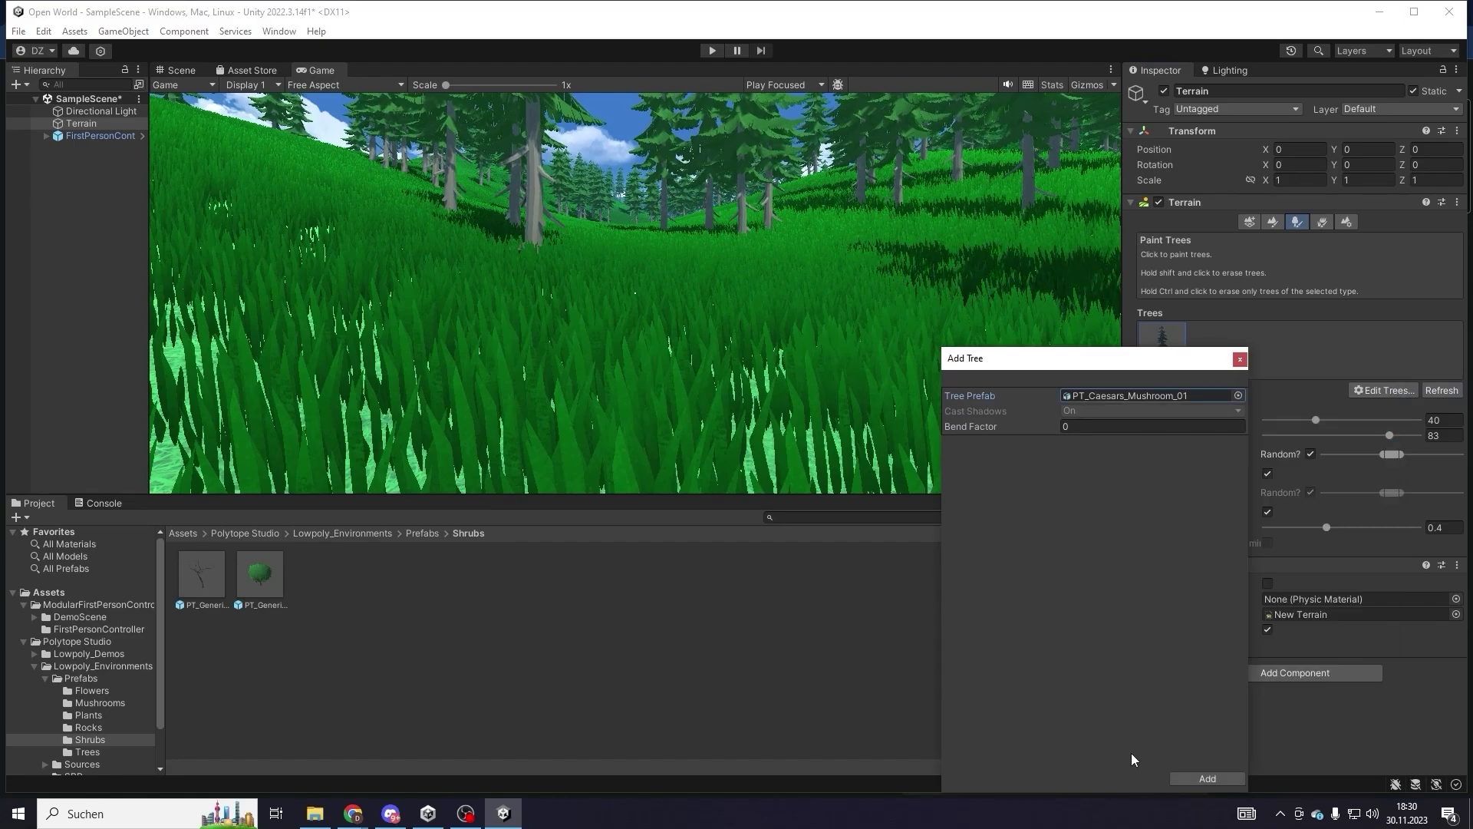
click(1205, 779)
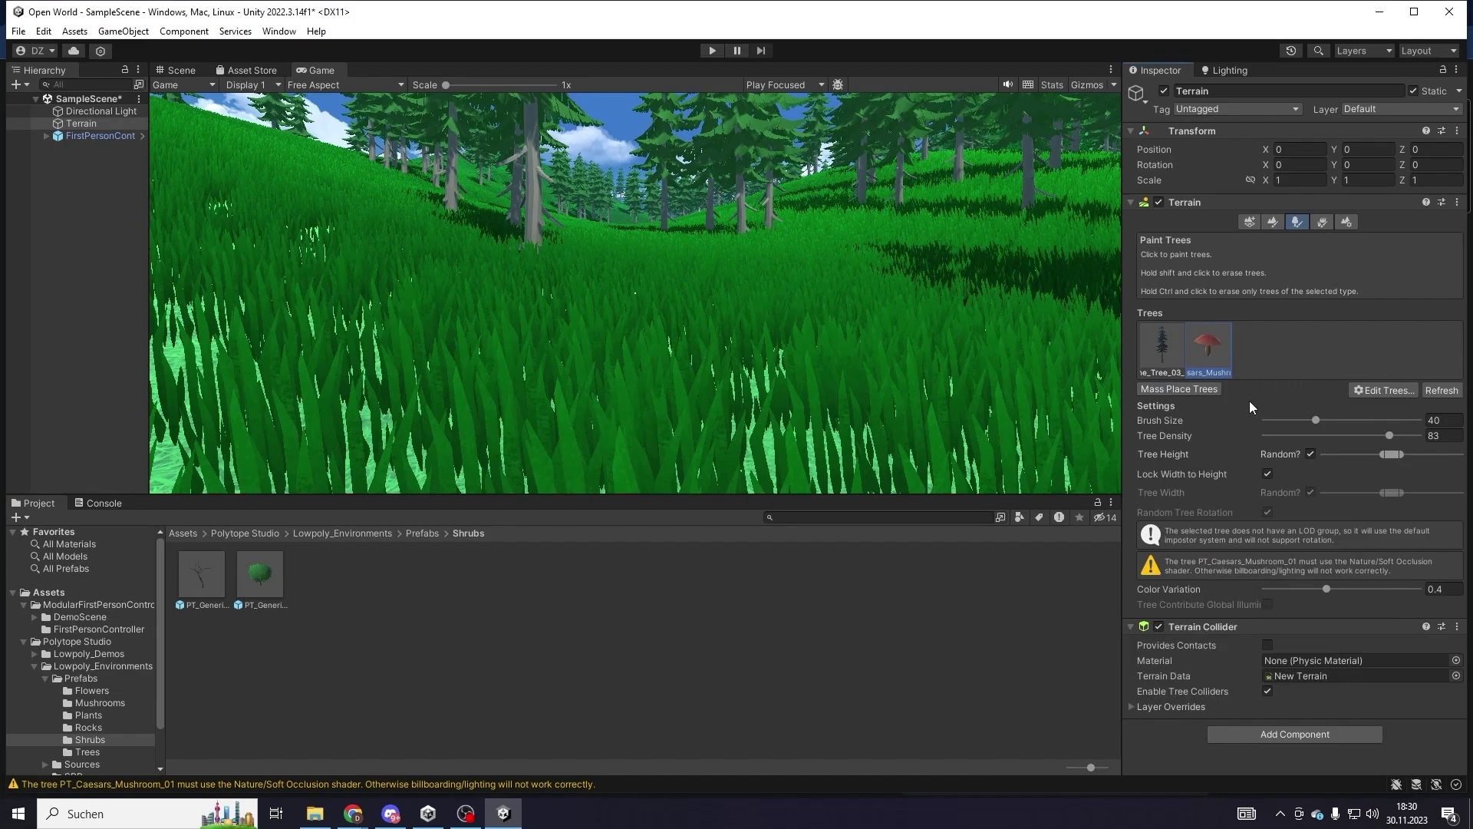
- Mass-place 5000 mushroom trees across the terrain and return to the Scene view
click(1195, 388)
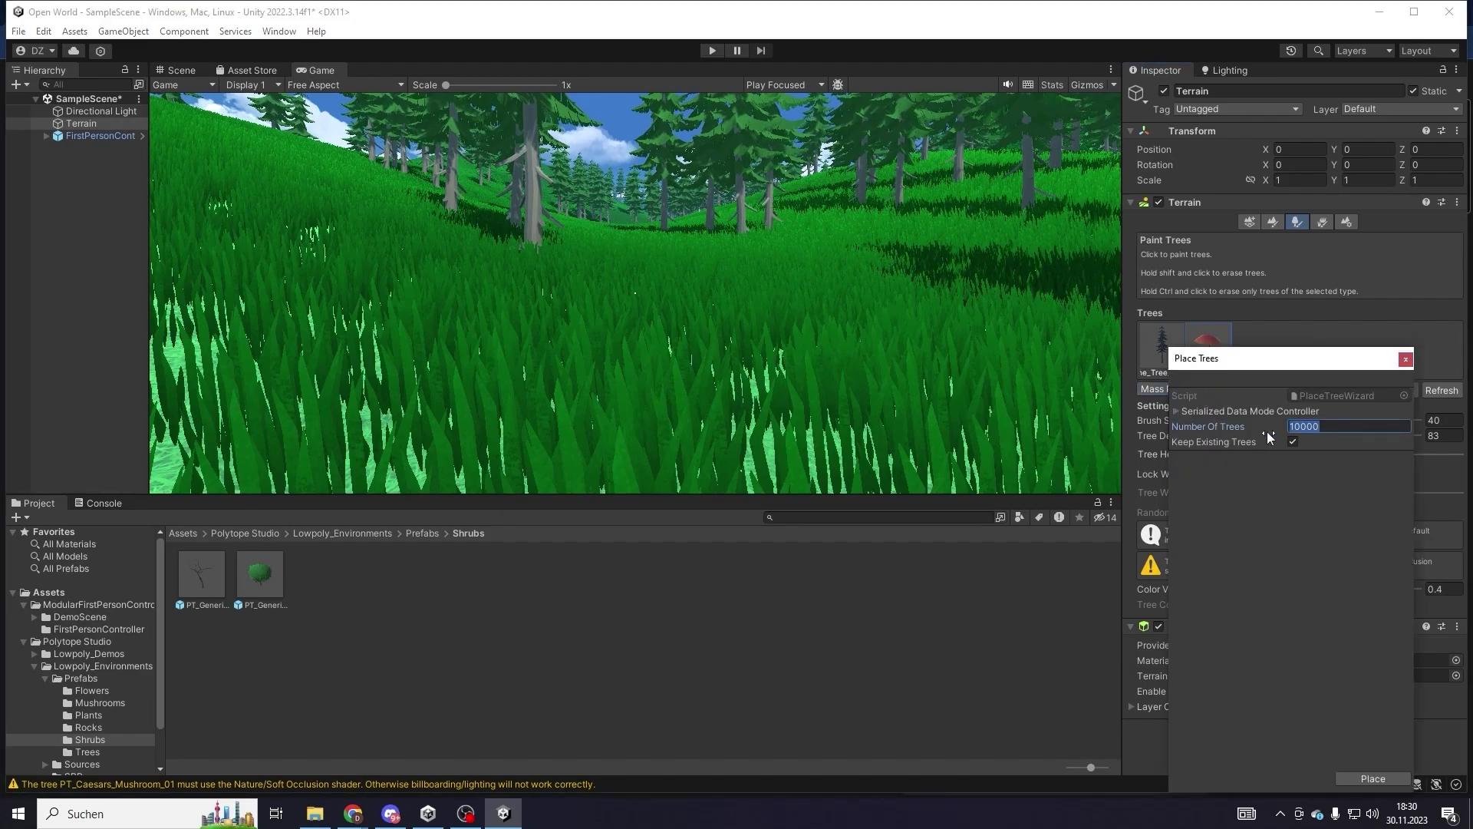
key(BackSpace)
text(5000)
click(1374, 778)
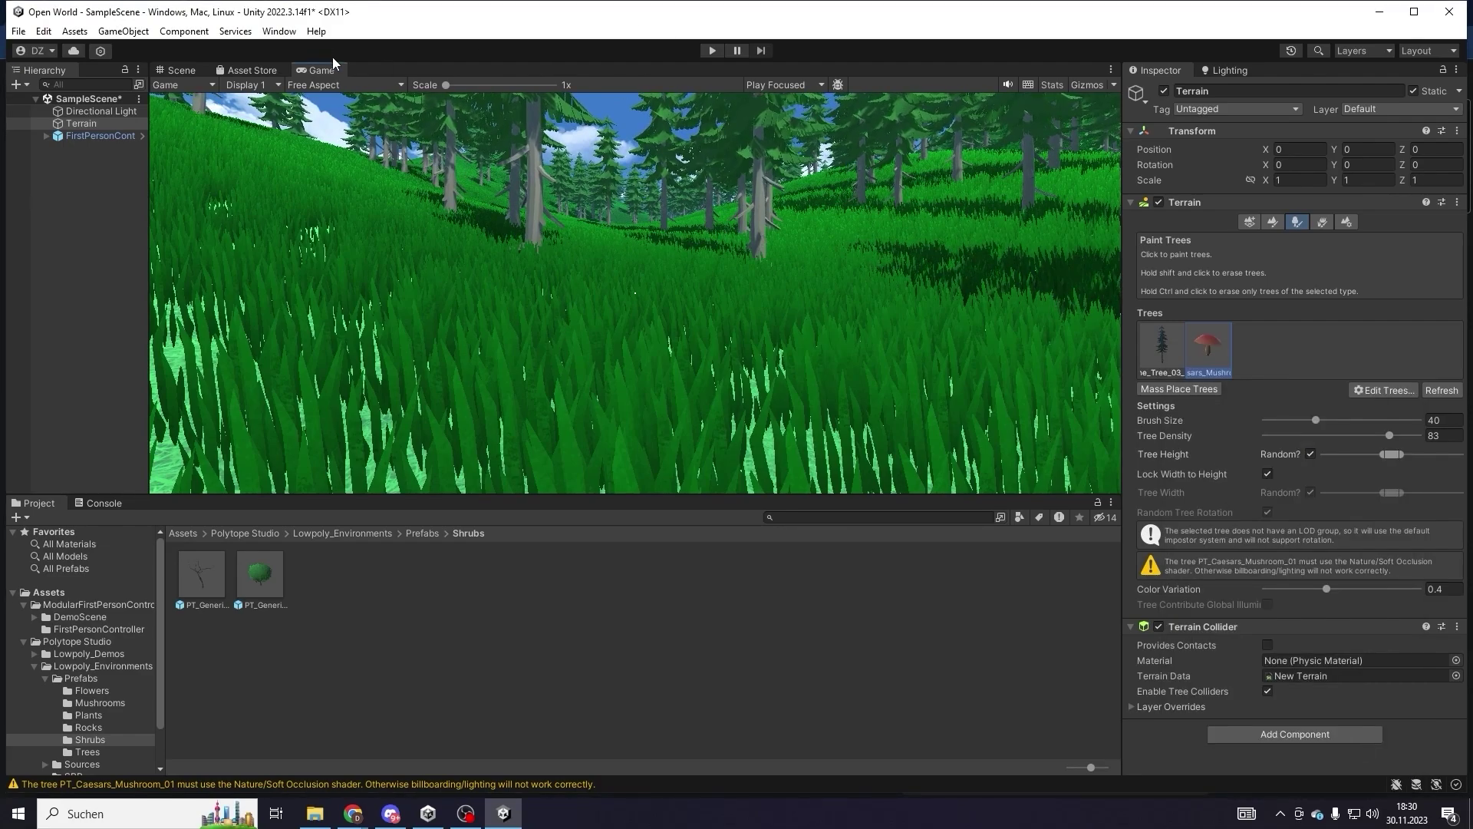
key(ctrl+1)
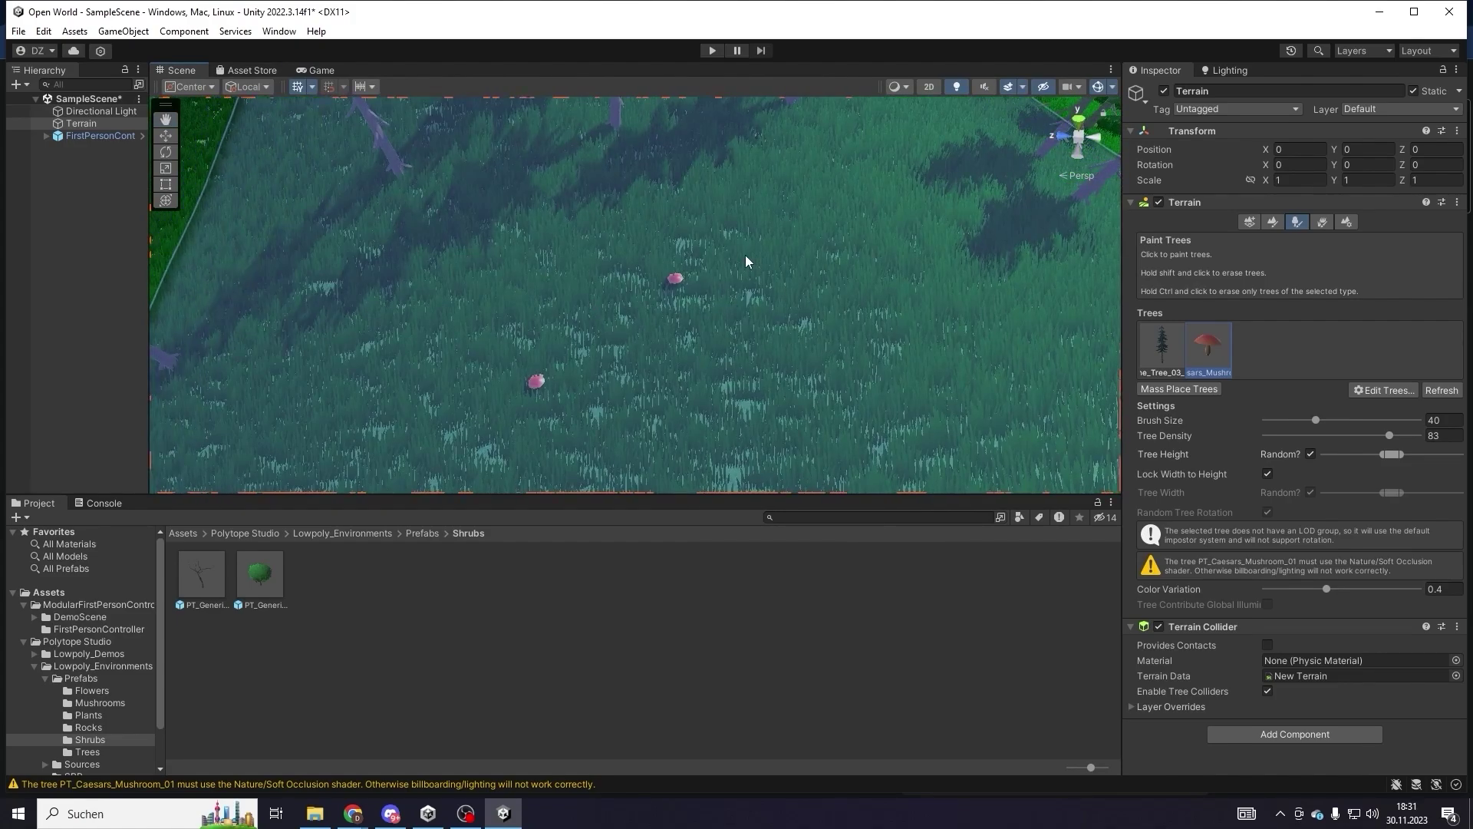
- Set the PT_Caesars_Mushroom_01 model's import Scale Factor to 2 and apply it
double_click(1221, 349)
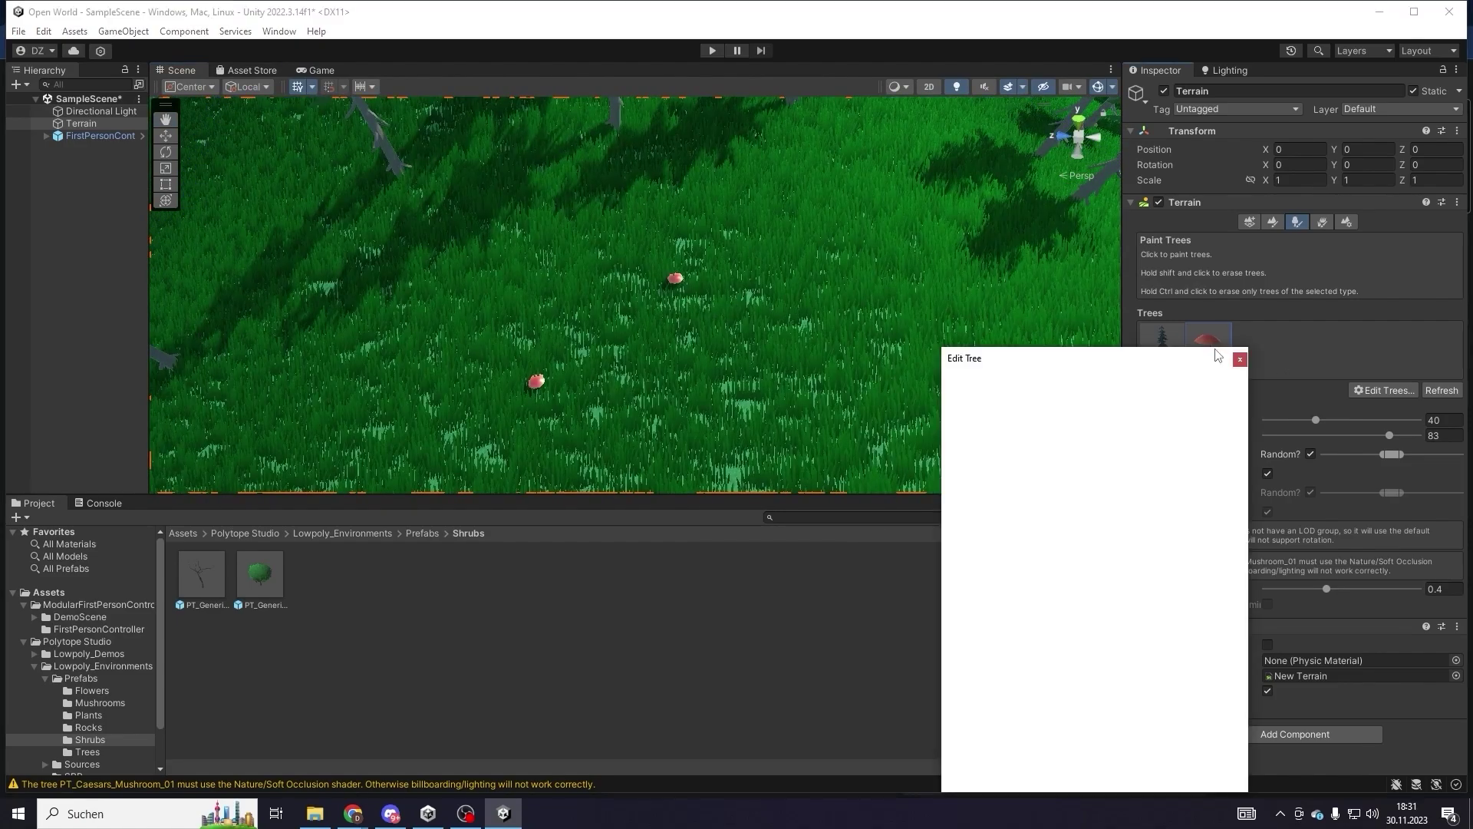
key(BackSpace)
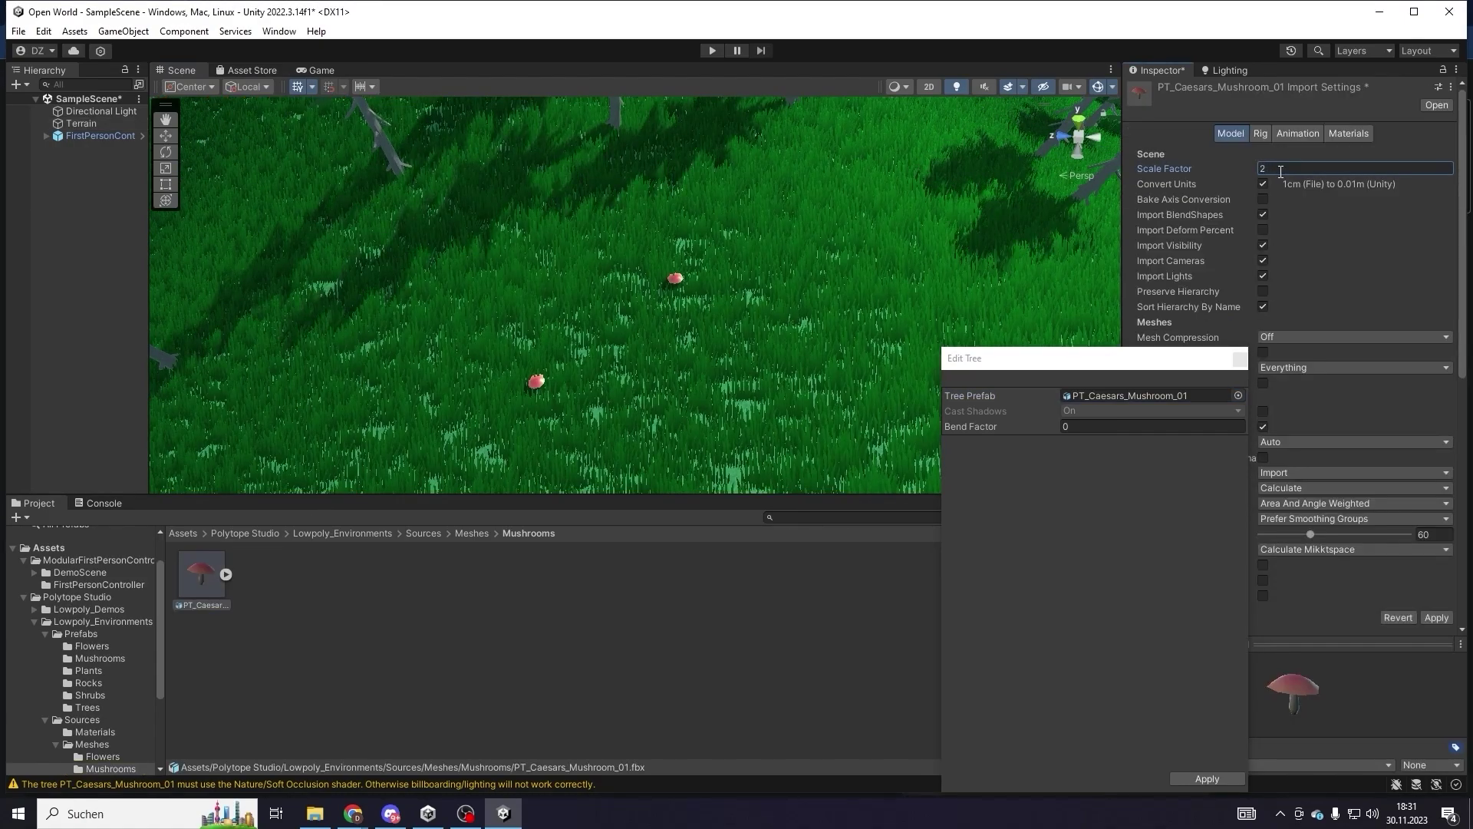
click(1281, 168)
click(1433, 618)
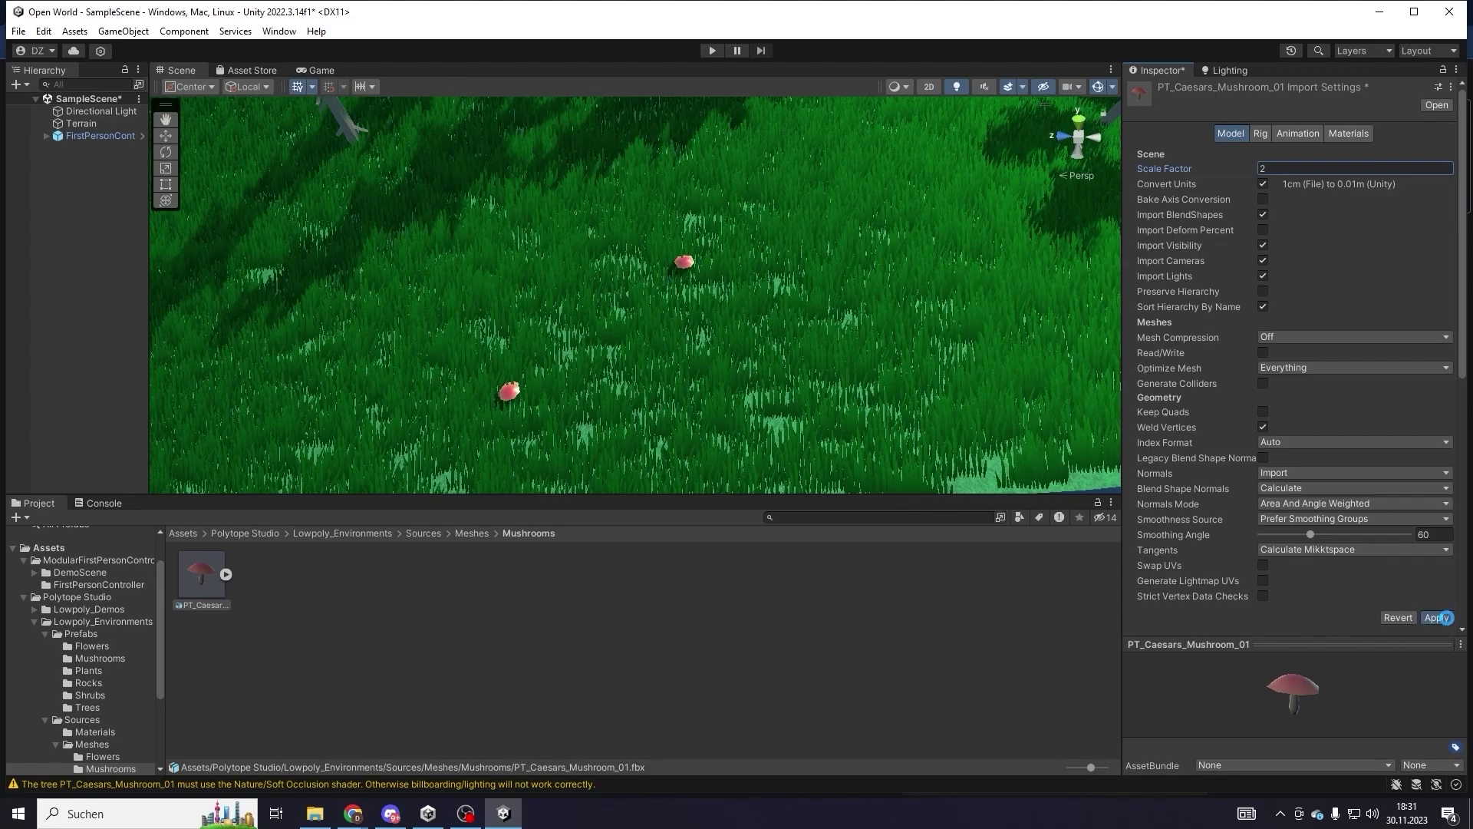